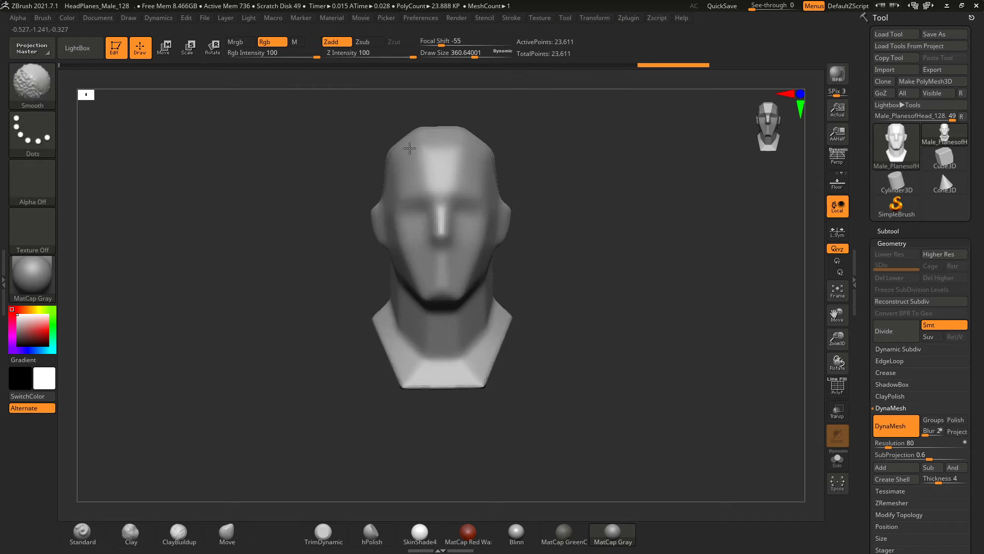
Step: Reshape the base head with the Move brush, checking profile and front views
{"action": "left_click_drag", "start_coordinate": [375, 225], "coordinate": [311, 164]}
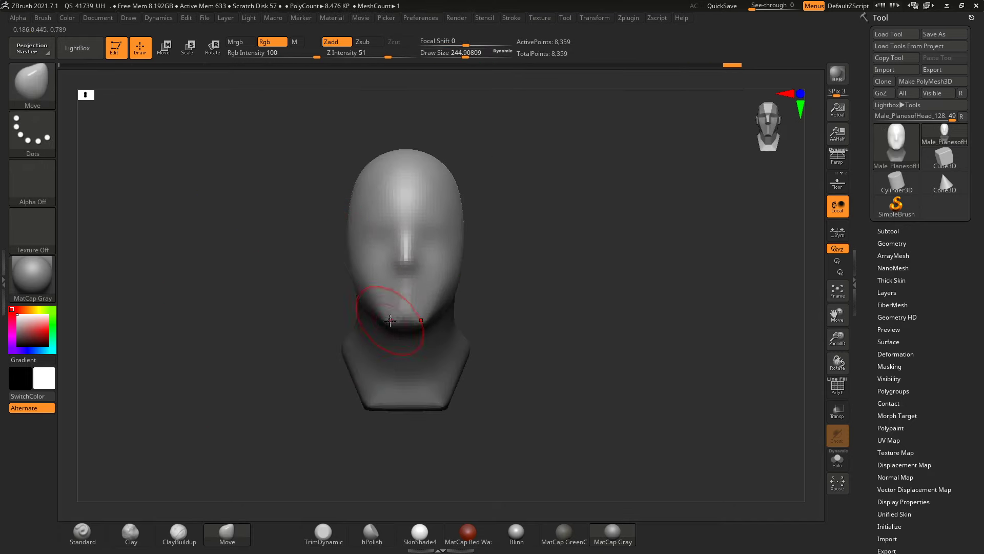
{"action": "left_click_drag", "start_coordinate": [405, 297], "coordinate": [363, 235]}
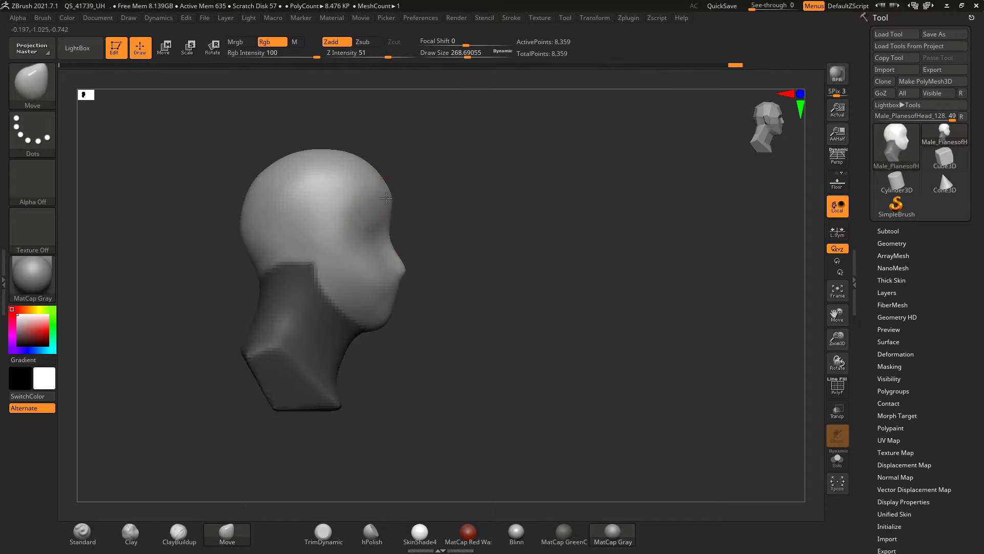
{"action": "key", "text": "space"}
{"action": "mouse_move", "coordinate": [452, 226]}
{"action": "left_mouse_down", "text": "shift"}
{"action": "mouse_move", "coordinate": [280, 226]}
{"action": "mouse_move", "coordinate": [192, 205]}
{"action": "mouse_move", "coordinate": [220, 314]}
{"action": "mouse_move", "coordinate": [341, 240]}
{"action": "left_mouse_up", "text": "shift"}
{"action": "key", "text": "bracketleft"}
{"action": "key", "text": "bracketleft"}
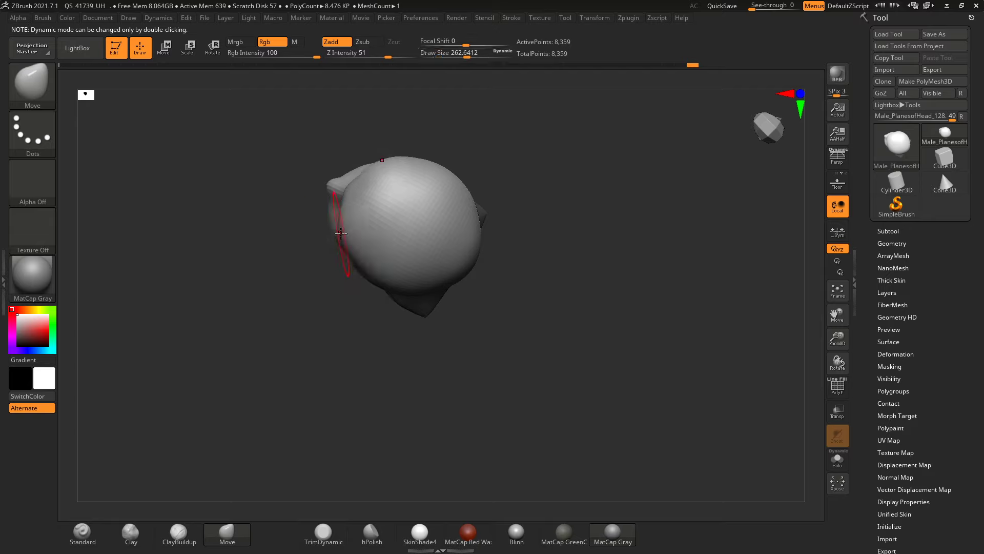
{"action": "key", "text": "space"}
{"action": "mouse_move", "coordinate": [318, 185]}
{"action": "left_mouse_down", "text": "shift"}
{"action": "mouse_move", "coordinate": [267, 228]}
{"action": "mouse_move", "coordinate": [295, 207]}
{"action": "mouse_move", "coordinate": [313, 274]}
{"action": "mouse_move", "coordinate": [253, 319]}
{"action": "mouse_move", "coordinate": [204, 297]}
{"action": "mouse_move", "coordinate": [221, 83]}
{"action": "left_mouse_up", "text": "shift"}
{"action": "key", "text": "space"}
Step: Fit the appended Ear_04 onto the side of the head with Transpose Move and Scale
{"action": "key", "text": "w"}
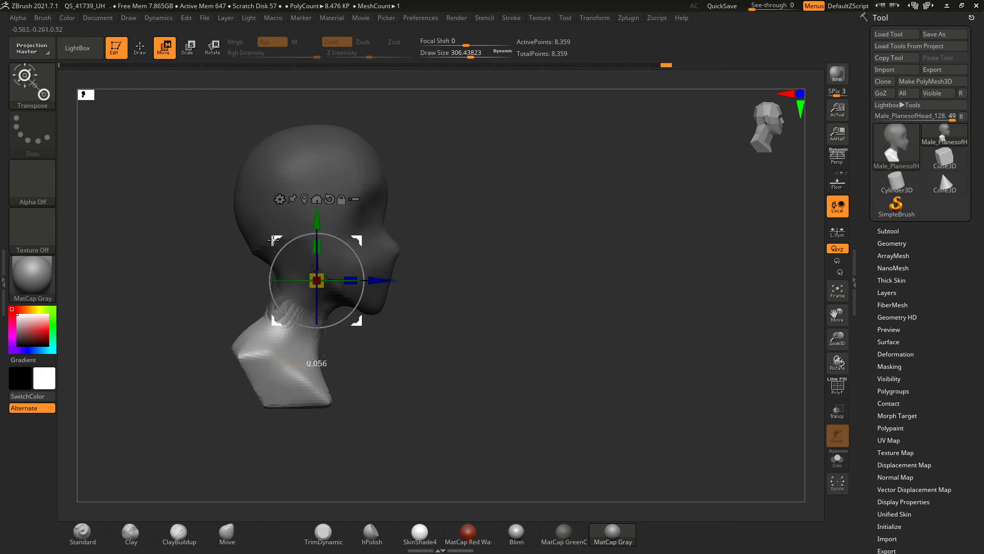
{"action": "mouse_move", "coordinate": [314, 279]}
{"action": "left_mouse_down"}
{"action": "mouse_move", "coordinate": [329, 239]}
{"action": "mouse_move", "coordinate": [397, 453]}
{"action": "left_mouse_up"}
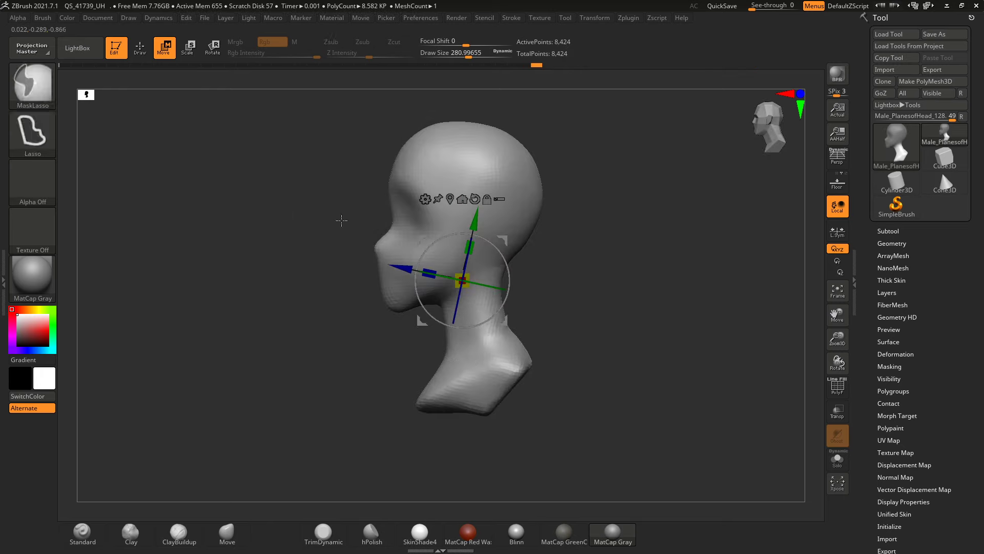
{"action": "key", "text": "q"}
{"action": "mouse_move", "coordinate": [301, 149]}
{"action": "left_mouse_down"}
{"action": "mouse_move", "coordinate": [170, 275]}
{"action": "mouse_move", "coordinate": [349, 256]}
{"action": "mouse_move", "coordinate": [362, 235]}
{"action": "mouse_move", "coordinate": [329, 169]}
{"action": "mouse_move", "coordinate": [299, 208]}
{"action": "left_mouse_up"}
{"action": "left_click_drag", "start_coordinate": [287, 147], "coordinate": [213, 341]}
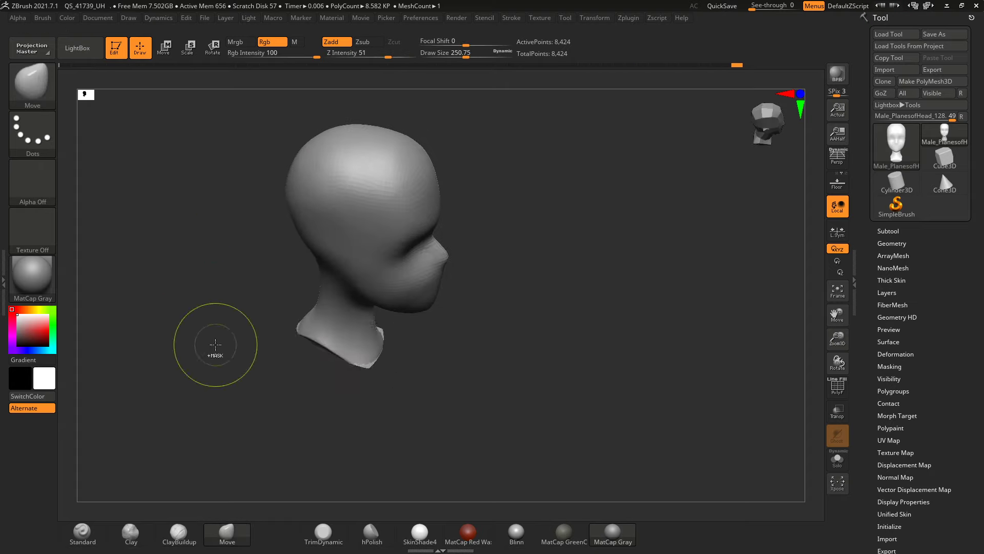
{"action": "key", "text": "b"}
{"action": "key", "text": "m"}
{"action": "key", "text": "v"}
{"action": "mouse_move", "coordinate": [285, 341]}
{"action": "left_mouse_down"}
{"action": "mouse_move", "coordinate": [347, 224]}
{"action": "mouse_move", "coordinate": [176, 308]}
{"action": "mouse_move", "coordinate": [400, 275]}
{"action": "left_mouse_up"}
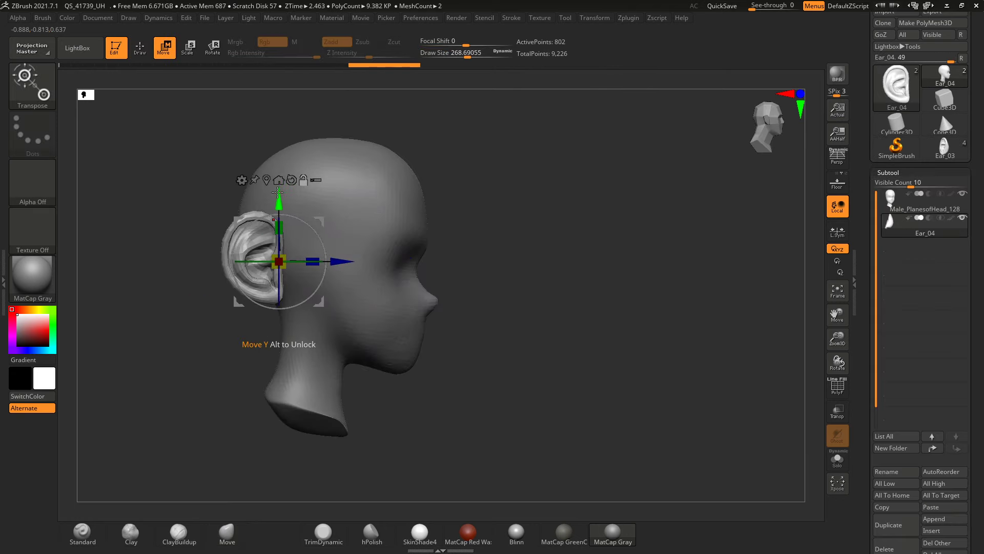
{"action": "mouse_move", "coordinate": [205, 231]}
{"action": "left_mouse_down"}
{"action": "mouse_move", "coordinate": [308, 241]}
{"action": "mouse_move", "coordinate": [285, 276]}
{"action": "left_mouse_up"}
{"action": "mouse_move", "coordinate": [230, 246]}
{"action": "left_mouse_down"}
{"action": "mouse_move", "coordinate": [308, 234]}
{"action": "mouse_move", "coordinate": [301, 251]}
{"action": "left_mouse_up"}
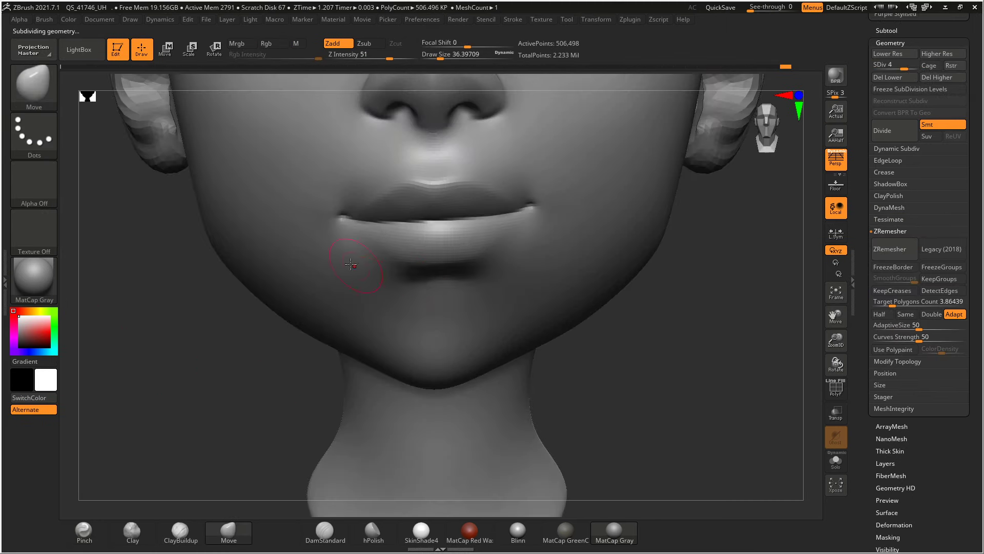
Step: Smooth out the line of the lips while refining the face
{"action": "key", "text": "space"}
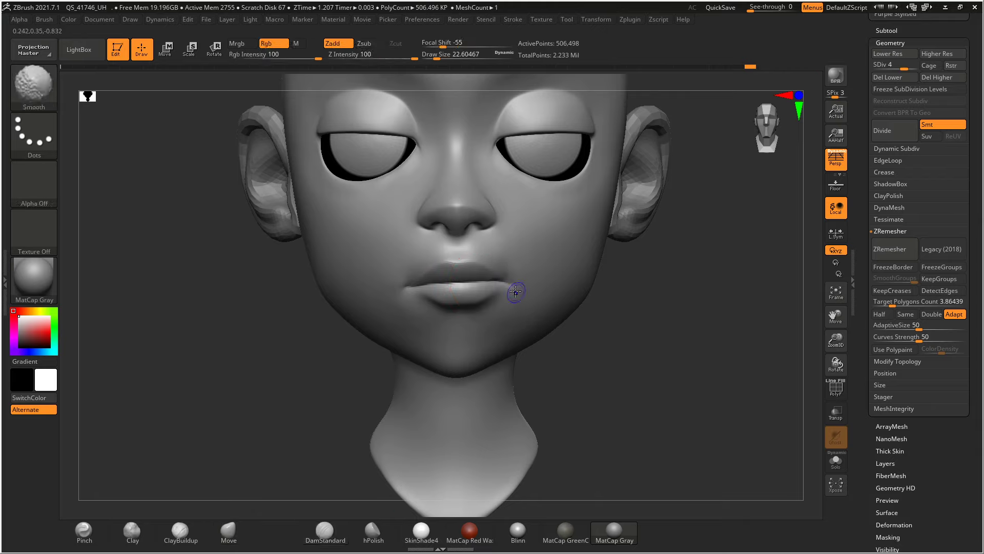
{"action": "left_click_drag", "start_coordinate": [516, 292], "coordinate": [399, 292], "text": "shift"}
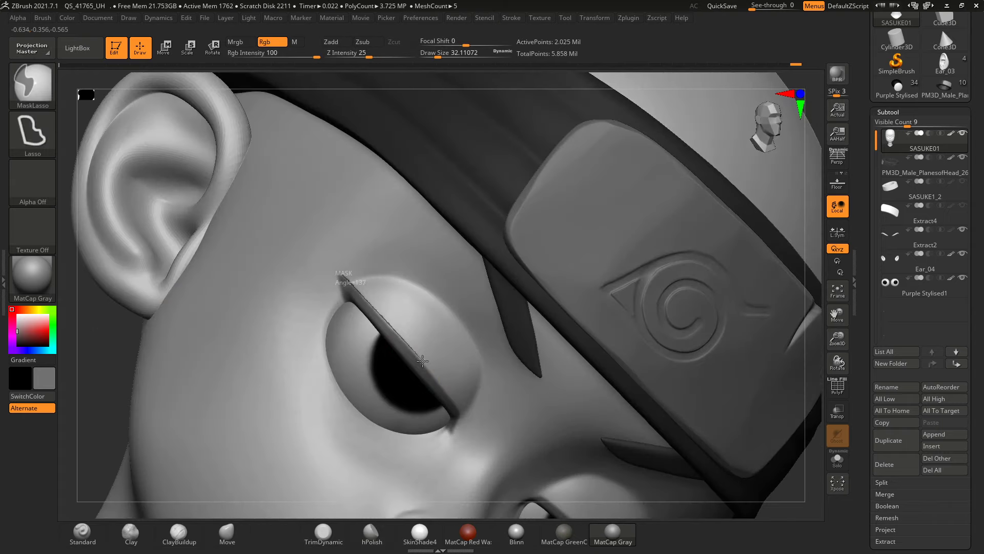
Step: Mask along the lower eyelid before drawing the first CurveTube hair spike
{"action": "left_click_drag", "start_coordinate": [335, 326], "coordinate": [410, 434], "text": "ctrl"}
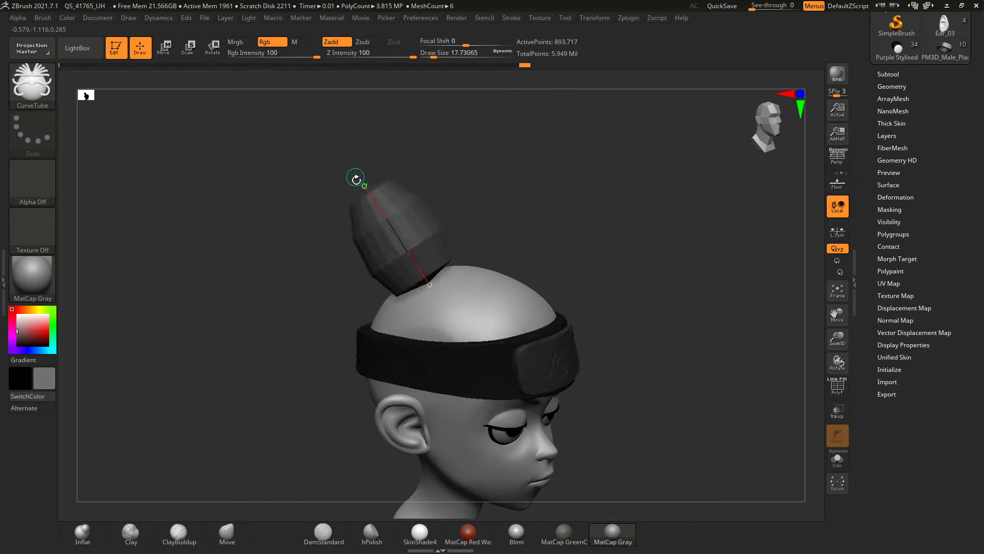
Step: Pull the tube into a tall tapered cone and scale it with the Transpose gizmo
{"action": "key", "text": "w"}
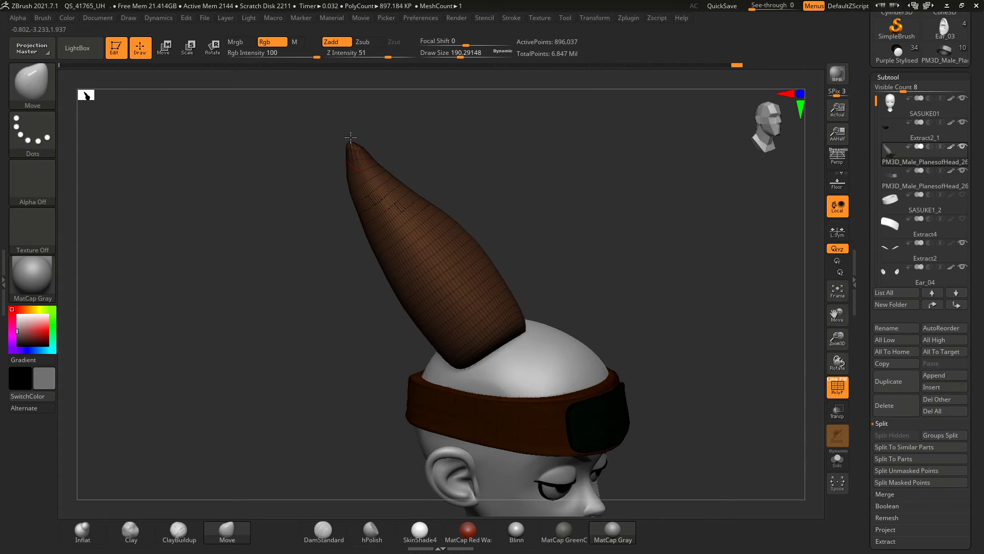
{"action": "mouse_move", "coordinate": [475, 247]}
{"action": "left_mouse_down"}
{"action": "mouse_move", "coordinate": [374, 308]}
{"action": "mouse_move", "coordinate": [311, 207]}
{"action": "left_mouse_up"}
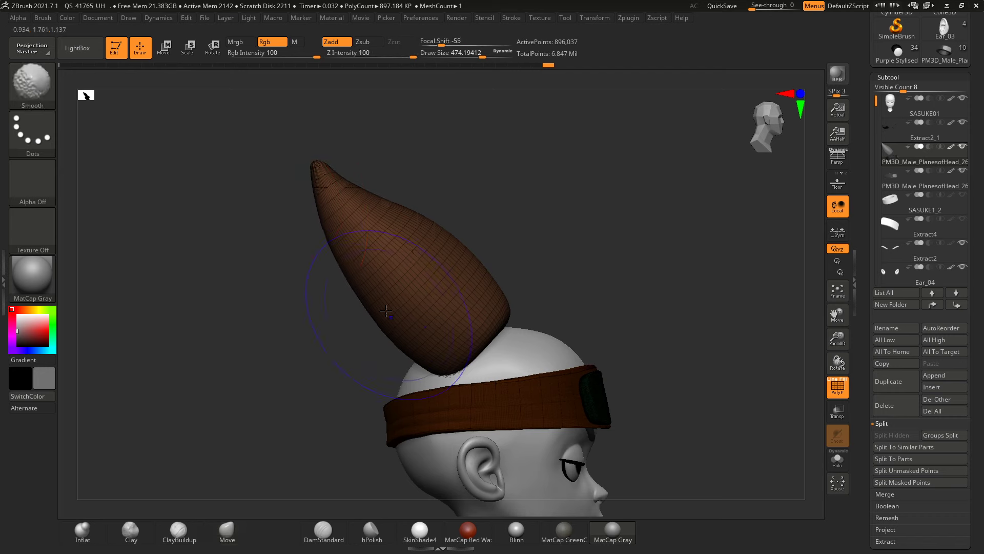
{"action": "left_click_drag", "start_coordinate": [386, 311], "coordinate": [368, 145]}
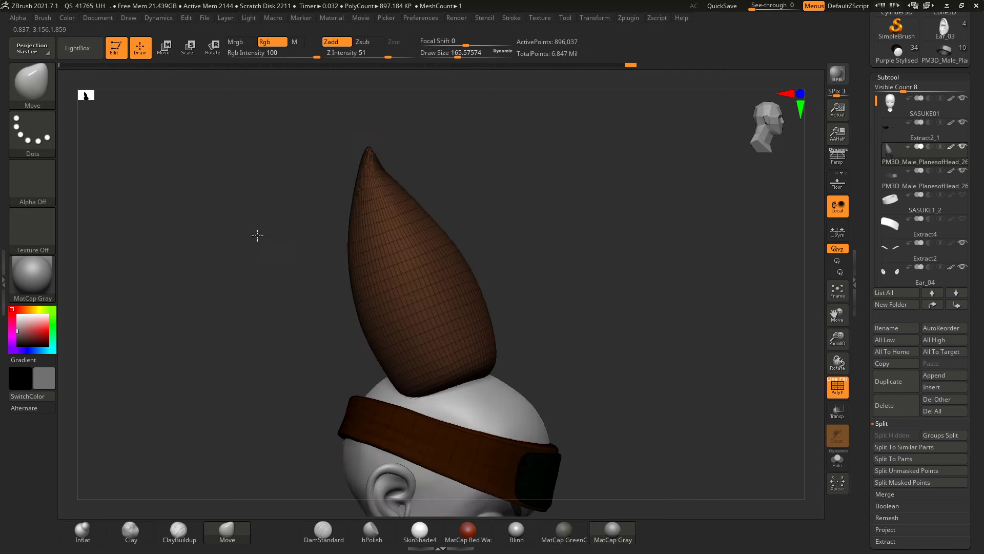
{"action": "key", "text": "e"}
{"action": "mouse_move", "coordinate": [257, 236]}
{"action": "left_mouse_down"}
{"action": "mouse_move", "coordinate": [475, 299]}
{"action": "mouse_move", "coordinate": [447, 290]}
{"action": "left_mouse_up"}
{"action": "mouse_move", "coordinate": [504, 279]}
{"action": "left_mouse_down"}
{"action": "mouse_move", "coordinate": [444, 244]}
{"action": "mouse_move", "coordinate": [367, 255]}
{"action": "left_mouse_up"}
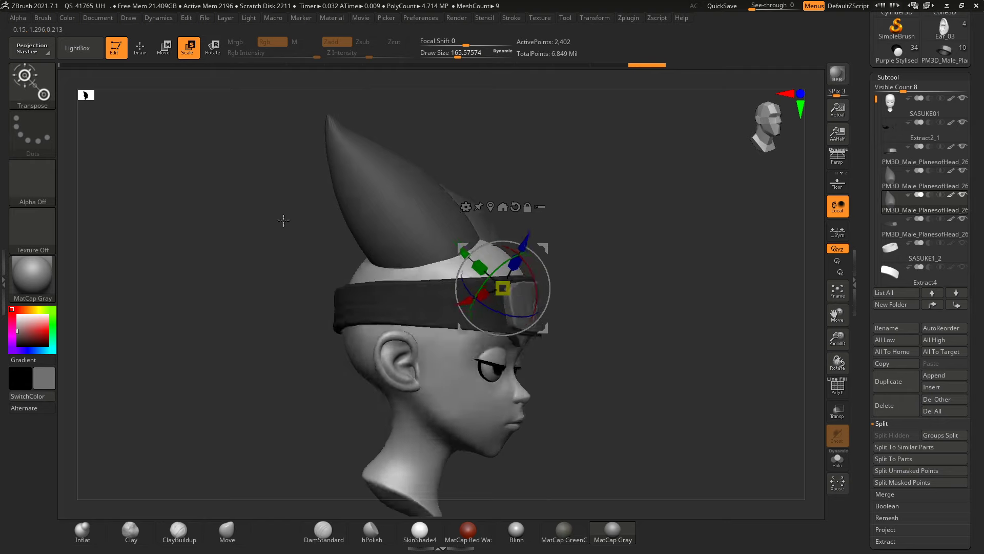
Step: Duplicate the hair spike and place copies across the top and back of the head
{"action": "left_click", "coordinate": [367, 254], "text": "alt"}
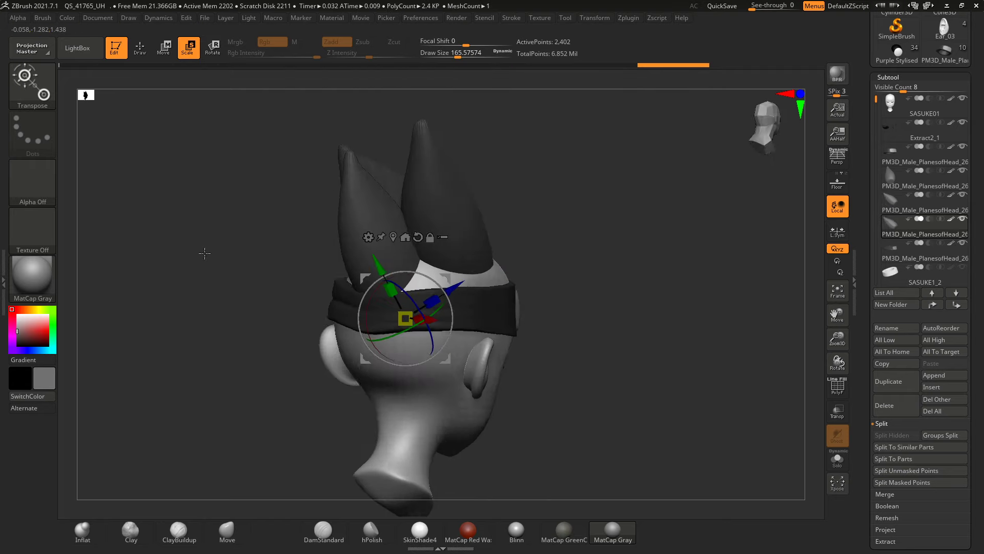
{"action": "mouse_move", "coordinate": [367, 255]}
{"action": "left_mouse_down"}
{"action": "mouse_move", "coordinate": [351, 370]}
{"action": "mouse_move", "coordinate": [235, 297]}
{"action": "mouse_move", "coordinate": [281, 279]}
{"action": "mouse_move", "coordinate": [211, 234]}
{"action": "mouse_move", "coordinate": [402, 279]}
{"action": "mouse_move", "coordinate": [245, 233]}
{"action": "mouse_move", "coordinate": [229, 216]}
{"action": "mouse_move", "coordinate": [372, 314]}
{"action": "left_mouse_up"}
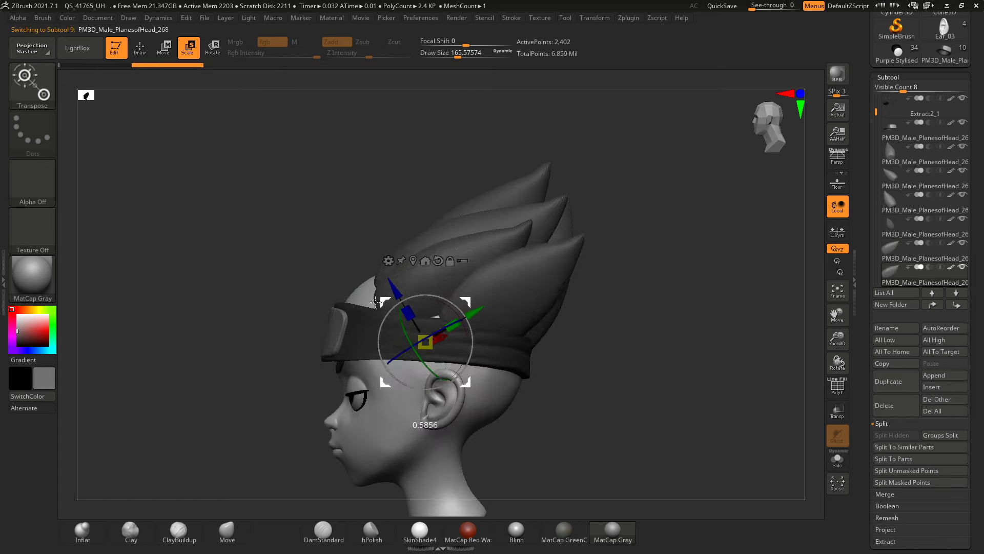
{"action": "mouse_move", "coordinate": [400, 272]}
{"action": "left_mouse_down"}
{"action": "mouse_move", "coordinate": [381, 321]}
{"action": "mouse_move", "coordinate": [238, 286]}
{"action": "mouse_move", "coordinate": [359, 307]}
{"action": "mouse_move", "coordinate": [462, 286]}
{"action": "left_mouse_up"}
{"action": "key", "text": "q"}
{"action": "key", "text": "w"}
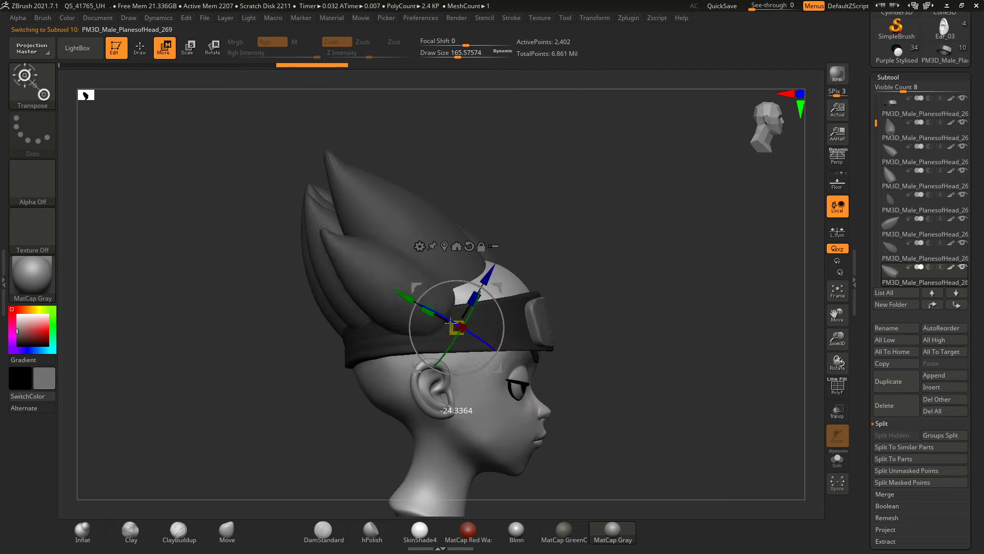
{"action": "mouse_move", "coordinate": [451, 321]}
{"action": "left_mouse_down"}
{"action": "mouse_move", "coordinate": [359, 307]}
{"action": "mouse_move", "coordinate": [461, 318]}
{"action": "mouse_move", "coordinate": [288, 277]}
{"action": "mouse_move", "coordinate": [403, 252]}
{"action": "left_mouse_up"}
{"action": "left_click", "coordinate": [383, 286], "text": "alt"}
{"action": "left_click", "coordinate": [404, 251], "text": "alt"}
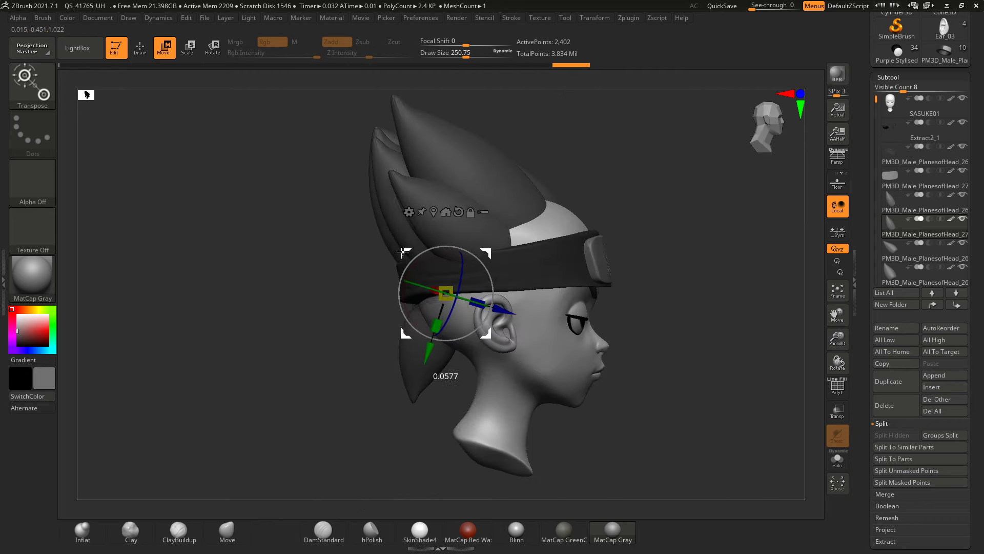
{"action": "left_click_drag", "start_coordinate": [402, 300], "coordinate": [287, 287]}
{"action": "left_click", "coordinate": [880, 381]}
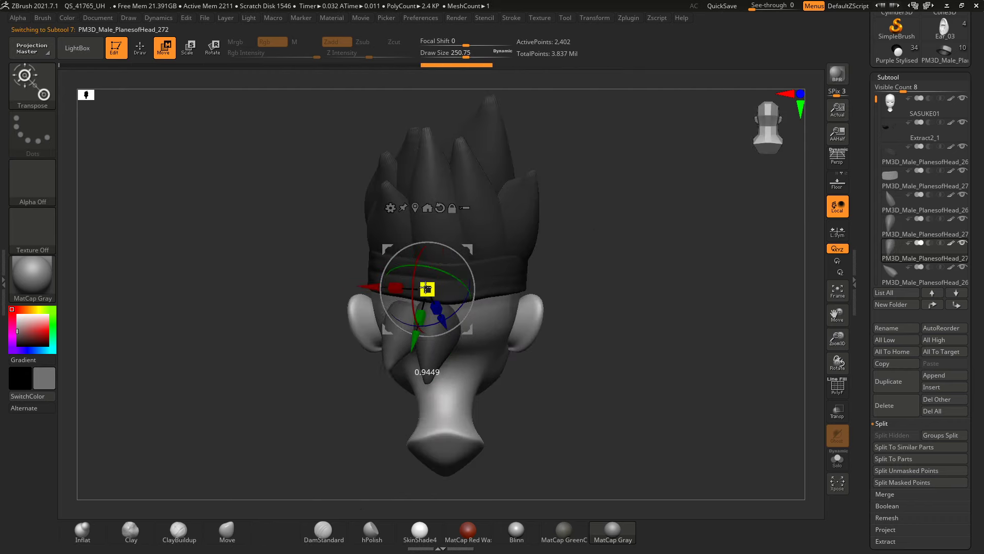
Step: Duplicate and resize more spikes for the back hair, checking from rear views
{"action": "key", "text": "e"}
{"action": "left_click", "coordinate": [888, 381]}
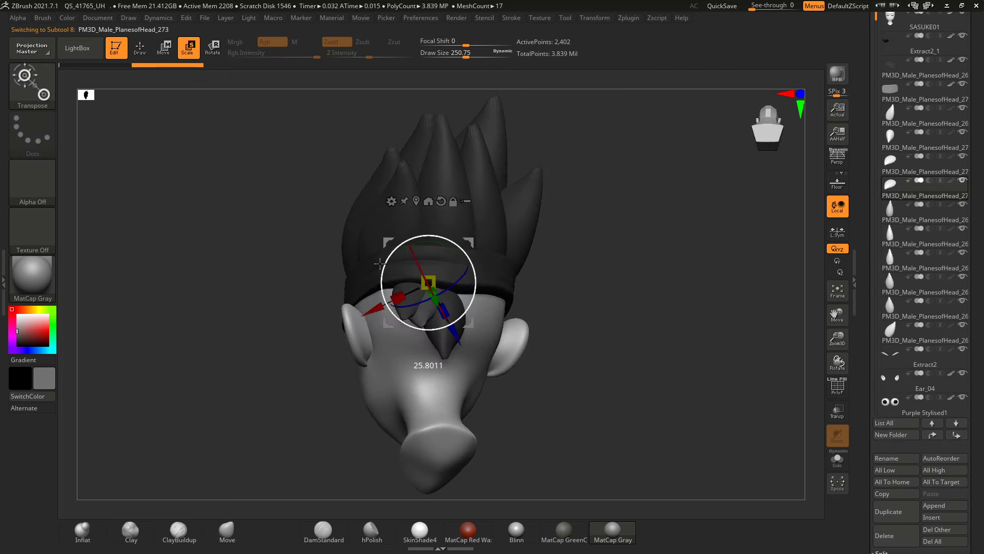
{"action": "left_click_drag", "start_coordinate": [246, 267], "coordinate": [345, 250]}
{"action": "mouse_move", "coordinate": [494, 300]}
{"action": "left_mouse_down"}
{"action": "mouse_move", "coordinate": [359, 287]}
{"action": "mouse_move", "coordinate": [386, 264]}
{"action": "left_mouse_up"}
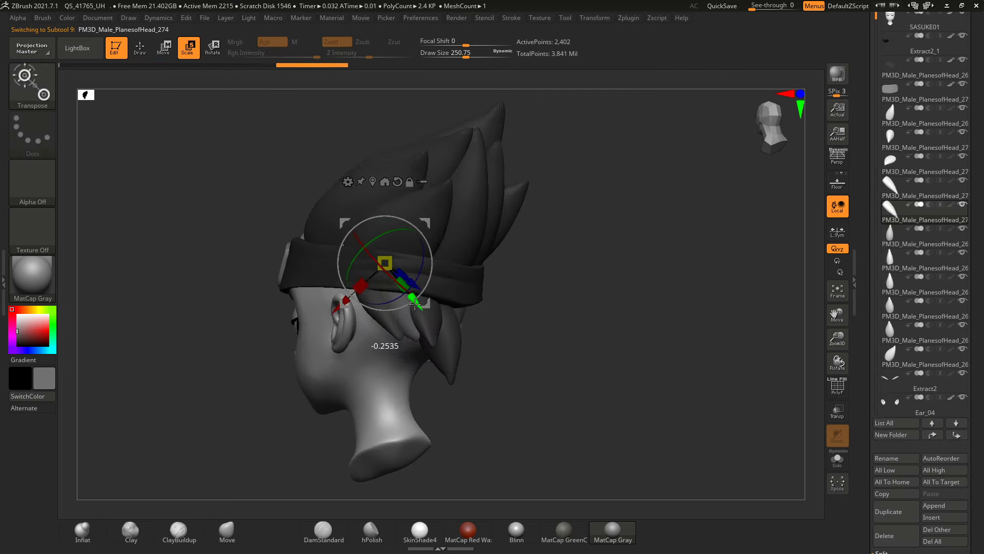
{"action": "left_click_drag", "start_coordinate": [349, 226], "coordinate": [347, 228], "text": "ctrl"}
{"action": "left_click_drag", "start_coordinate": [346, 228], "coordinate": [318, 259]}
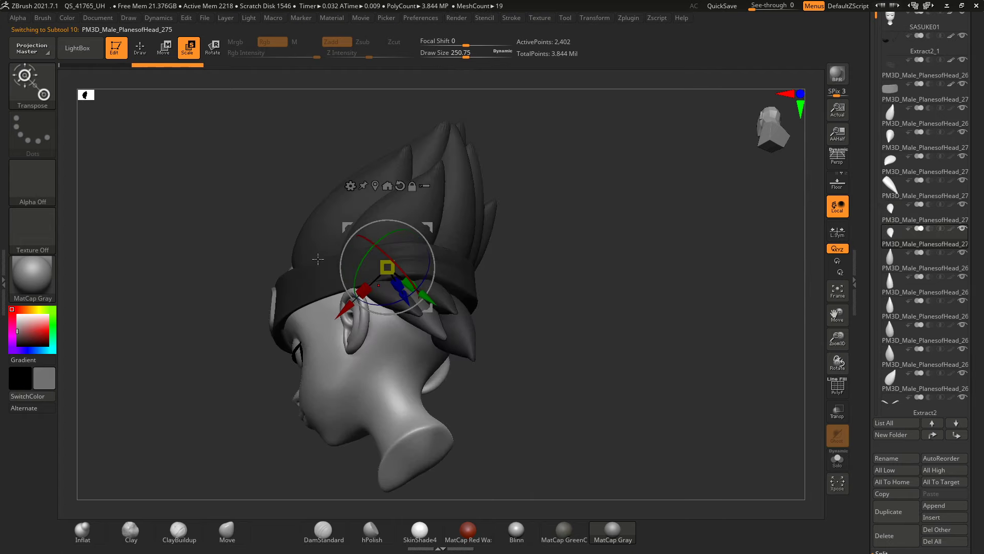
{"action": "left_click_drag", "start_coordinate": [231, 330], "coordinate": [158, 286]}
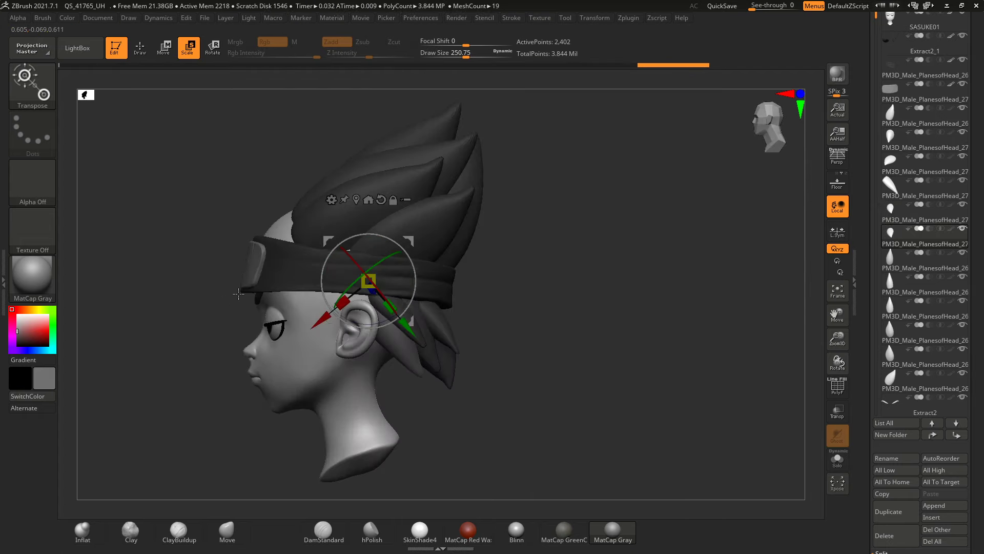
{"action": "left_click", "coordinate": [887, 511]}
{"action": "mouse_move", "coordinate": [390, 308]}
{"action": "left_mouse_down"}
{"action": "mouse_move", "coordinate": [353, 275]}
{"action": "mouse_move", "coordinate": [382, 276]}
{"action": "mouse_move", "coordinate": [363, 298]}
{"action": "mouse_move", "coordinate": [703, 336]}
{"action": "left_mouse_up"}
{"action": "key", "text": "w"}
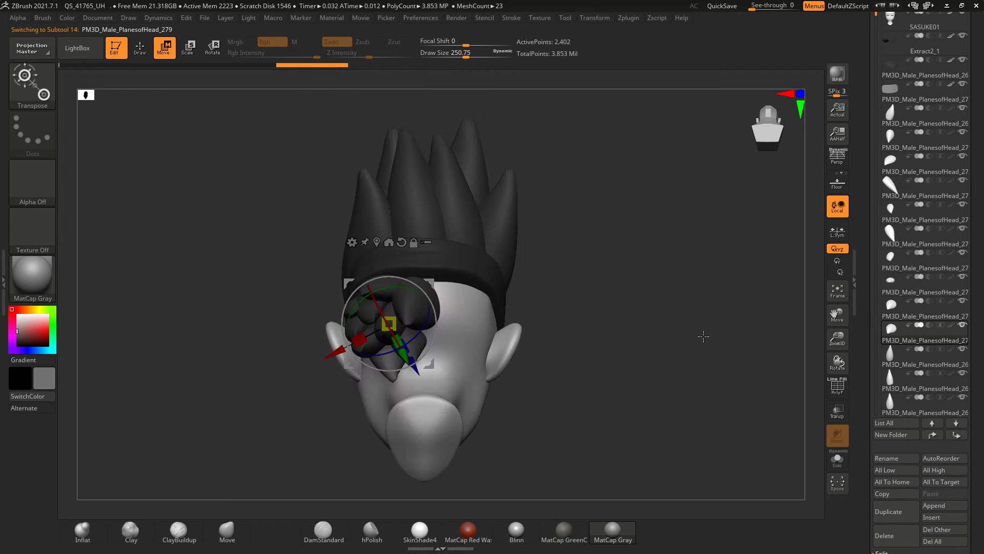
{"action": "left_click", "coordinate": [923, 136]}
Step: MergeDown the back hair spike subtools into one piece
{"action": "key", "text": "q"}
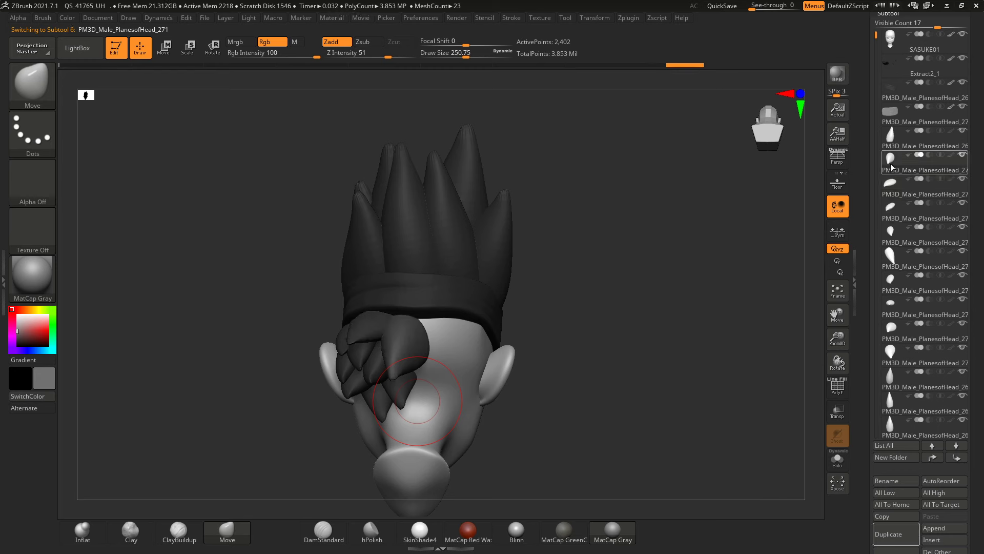
{"action": "scroll", "coordinate": [880, 474], "scroll_direction": "down", "scroll_amount": 3}
{"action": "left_click", "coordinate": [885, 464]}
{"action": "left_click", "coordinate": [944, 475]}
{"action": "mouse_move", "coordinate": [800, 461]}
{"action": "left_mouse_down"}
{"action": "mouse_move", "coordinate": [254, 261]}
{"action": "mouse_move", "coordinate": [325, 193]}
{"action": "left_mouse_up"}
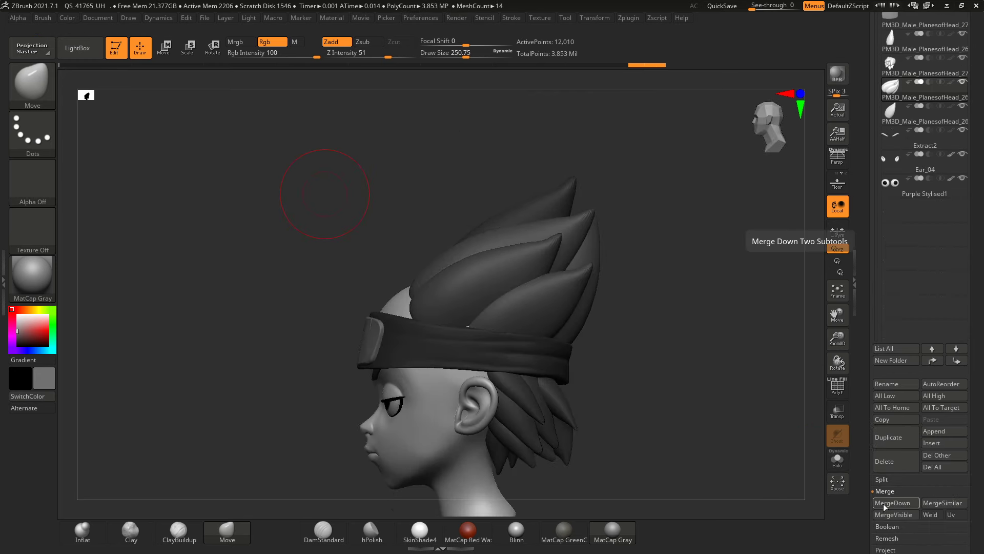
{"action": "left_click", "coordinate": [892, 475]}
Step: Move the merged back hair into place and select the tuft near the ear
{"action": "left_click_drag", "start_coordinate": [303, 224], "coordinate": [461, 226]}
{"action": "key", "text": "w"}
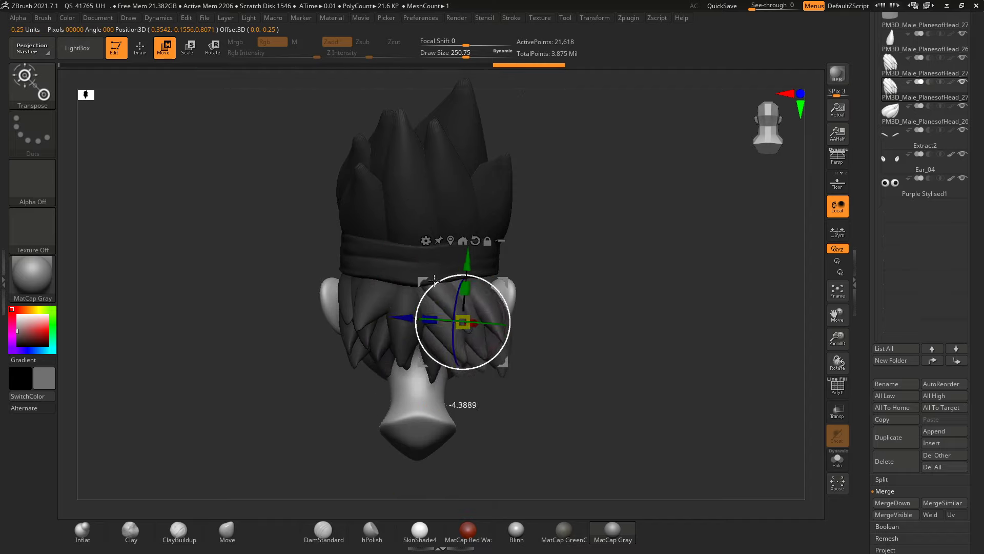
{"action": "mouse_move", "coordinate": [435, 281]}
{"action": "left_mouse_down"}
{"action": "mouse_move", "coordinate": [359, 287]}
{"action": "mouse_move", "coordinate": [436, 298]}
{"action": "left_mouse_up"}
{"action": "key", "text": "q"}
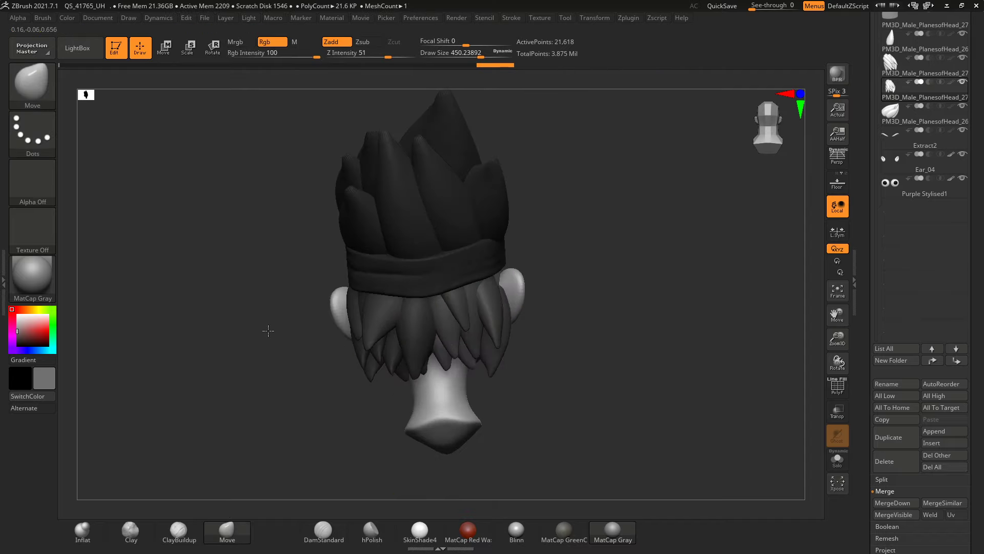
{"action": "mouse_move", "coordinate": [268, 330]}
{"action": "left_mouse_down"}
{"action": "mouse_move", "coordinate": [424, 311]}
{"action": "mouse_move", "coordinate": [220, 246]}
{"action": "left_mouse_up"}
{"action": "left_click", "coordinate": [333, 297], "text": "alt"}
{"action": "key", "text": "w"}
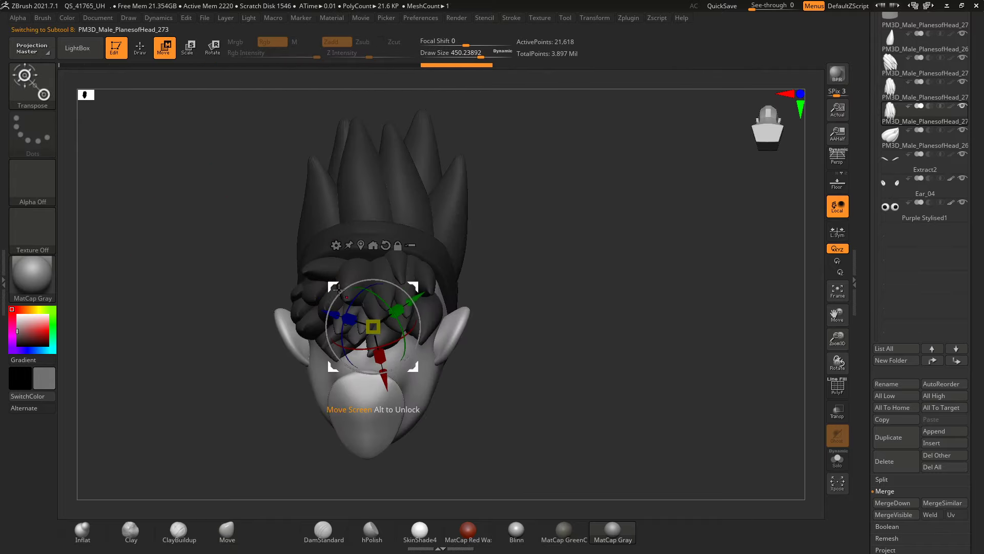
{"action": "left_click_drag", "start_coordinate": [311, 277], "coordinate": [204, 253]}
{"action": "left_click", "coordinate": [891, 89]}
Step: Solo the spike hair piece and polish it with hPolish
{"action": "key", "text": "e"}
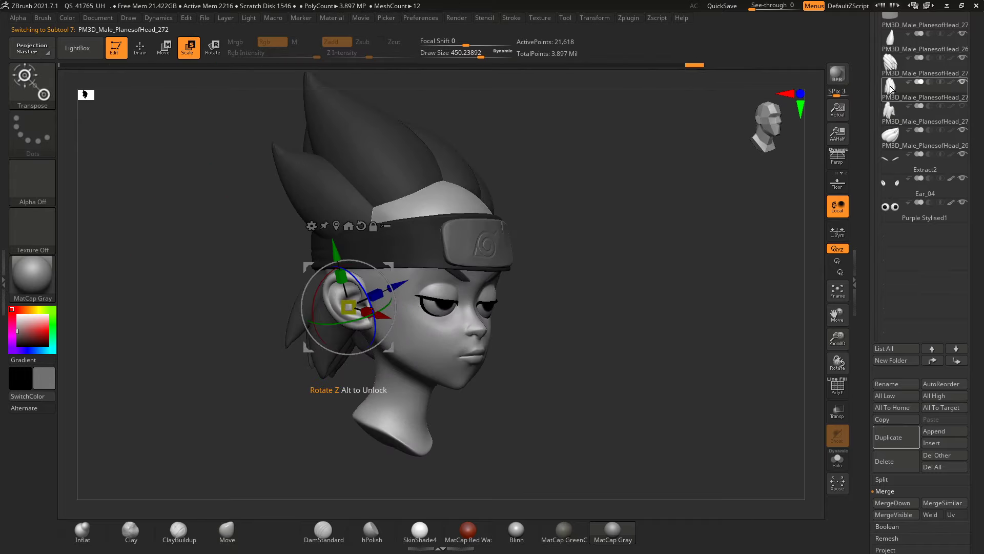
{"action": "key", "text": "space"}
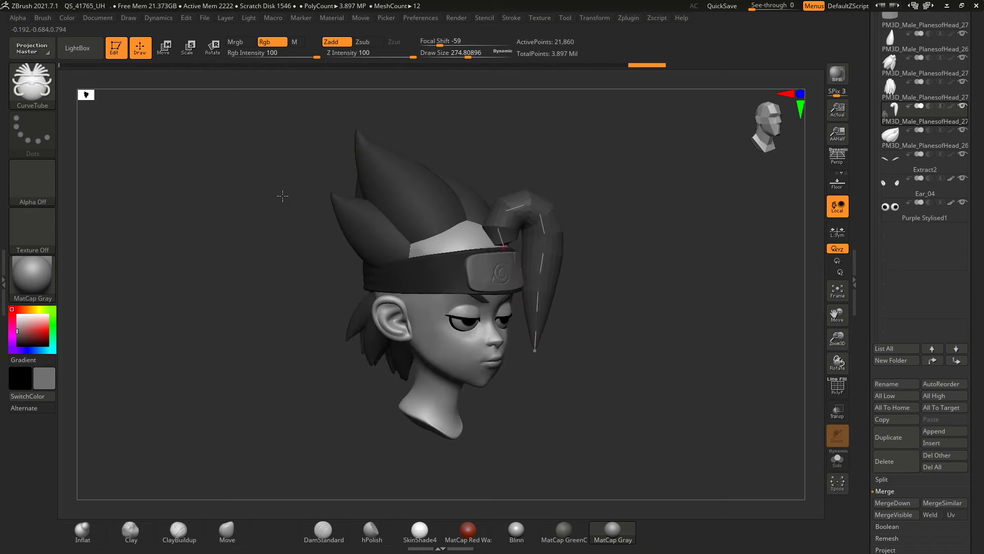
{"action": "mouse_move", "coordinate": [330, 171]}
{"action": "left_mouse_down"}
{"action": "mouse_move", "coordinate": [294, 277]}
{"action": "mouse_move", "coordinate": [460, 205]}
{"action": "left_mouse_up"}
{"action": "key", "text": "w"}
{"action": "key", "text": "b"}
{"action": "key", "text": "h"}
{"action": "key", "text": "p"}
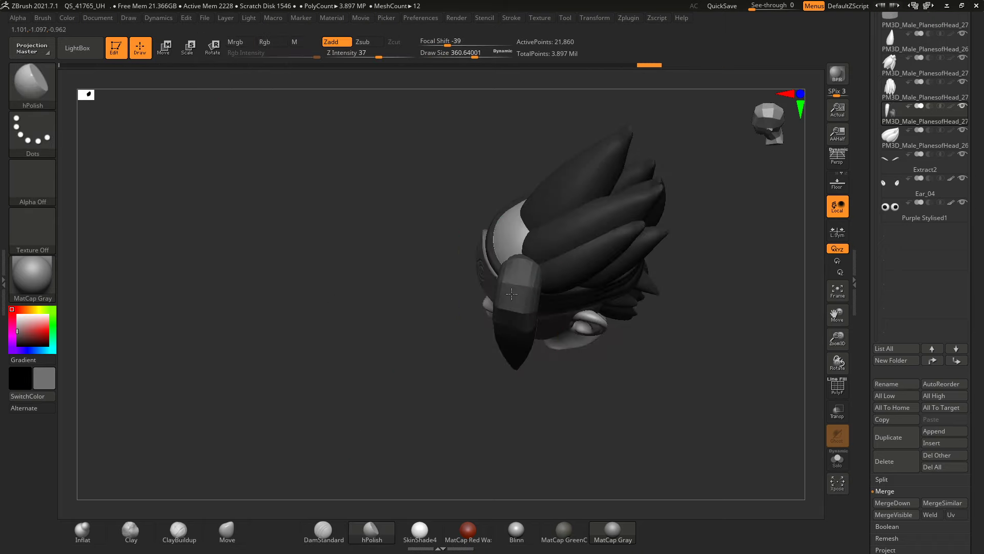
{"action": "key", "text": "ctrl+shift+s"}
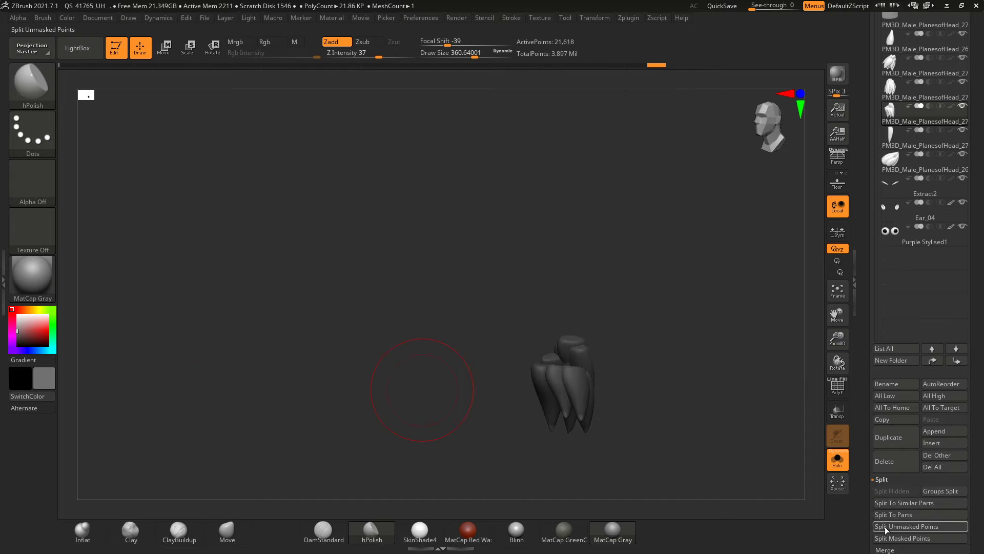
{"action": "left_click", "coordinate": [516, 406], "text": "alt"}
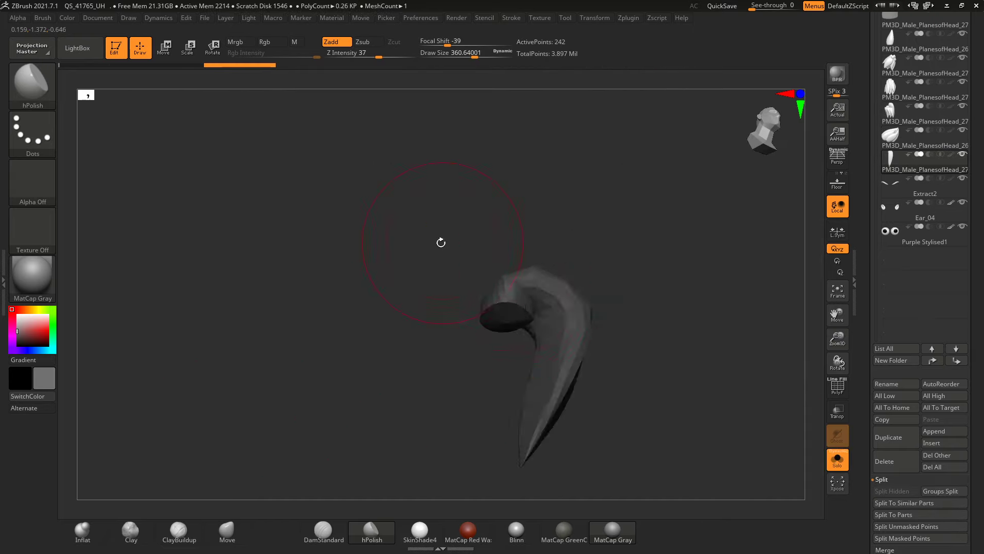
Step: Reshape the side strands with Move and DamStandard, and resize the ponytail strand
{"action": "left_click", "coordinate": [838, 461]}
{"action": "key", "text": "b"}
{"action": "key", "text": "m"}
{"action": "key", "text": "v"}
{"action": "mouse_move", "coordinate": [288, 265]}
{"action": "left_mouse_down"}
{"action": "mouse_move", "coordinate": [226, 266]}
{"action": "mouse_move", "coordinate": [267, 262]}
{"action": "left_mouse_up"}
{"action": "left_click_drag", "start_coordinate": [530, 452], "coordinate": [532, 322]}
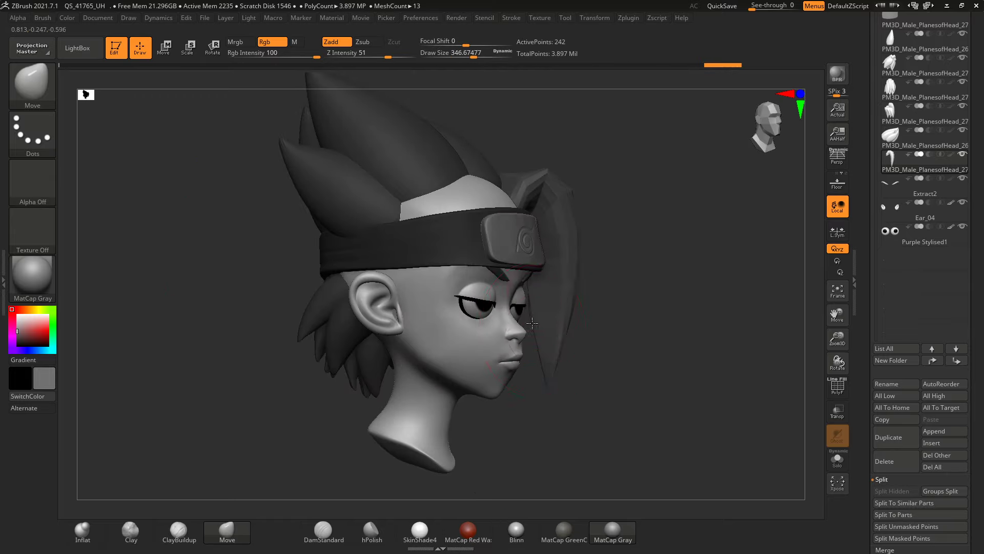
{"action": "key", "text": "b"}
{"action": "key", "text": "d"}
{"action": "key", "text": "s"}
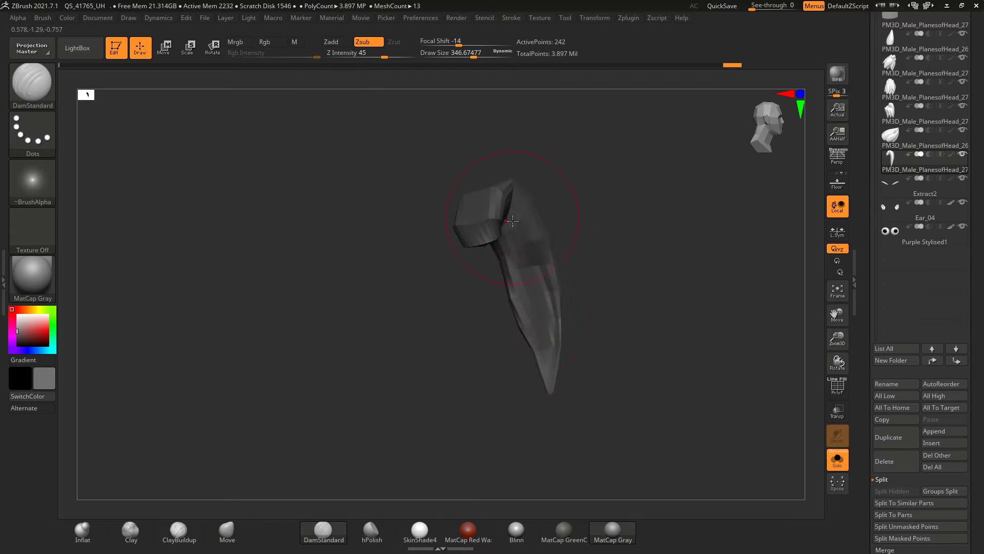
{"action": "key", "text": "e"}
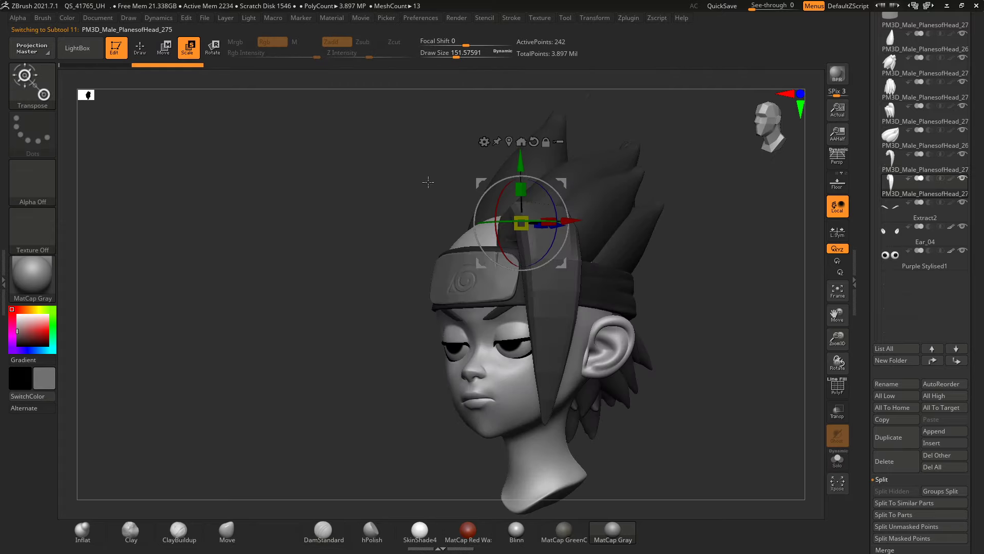
{"action": "left_click_drag", "start_coordinate": [430, 185], "coordinate": [500, 155]}
{"action": "left_click_drag", "start_coordinate": [390, 287], "coordinate": [279, 151]}
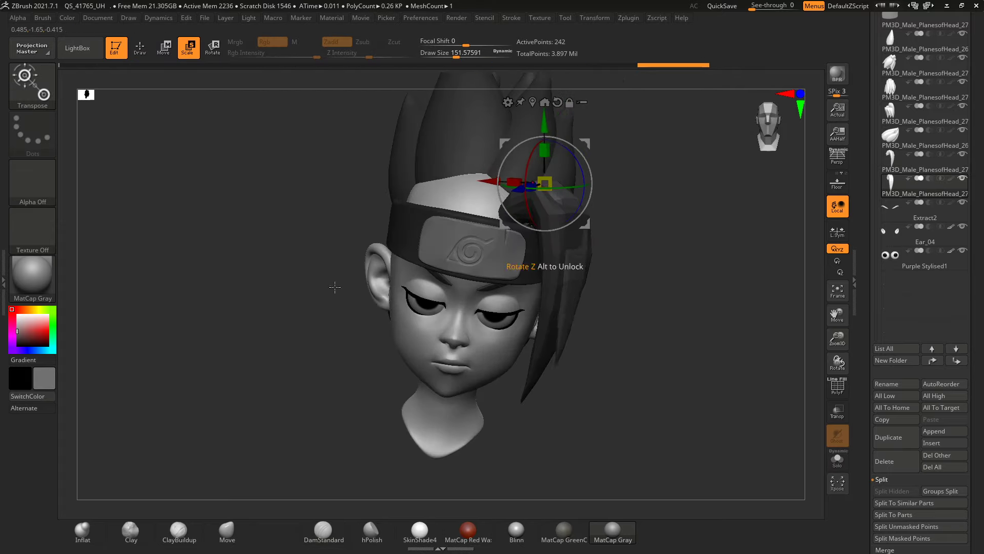
Step: Adjust the hair strands with the Move brush from top, front and three-quarter views
{"action": "key", "text": "q"}
{"action": "key", "text": "b"}
{"action": "key", "text": "m"}
{"action": "key", "text": "v"}
{"action": "left_click_drag", "start_coordinate": [594, 220], "coordinate": [307, 102]}
{"action": "left_click_drag", "start_coordinate": [548, 154], "coordinate": [334, 235]}
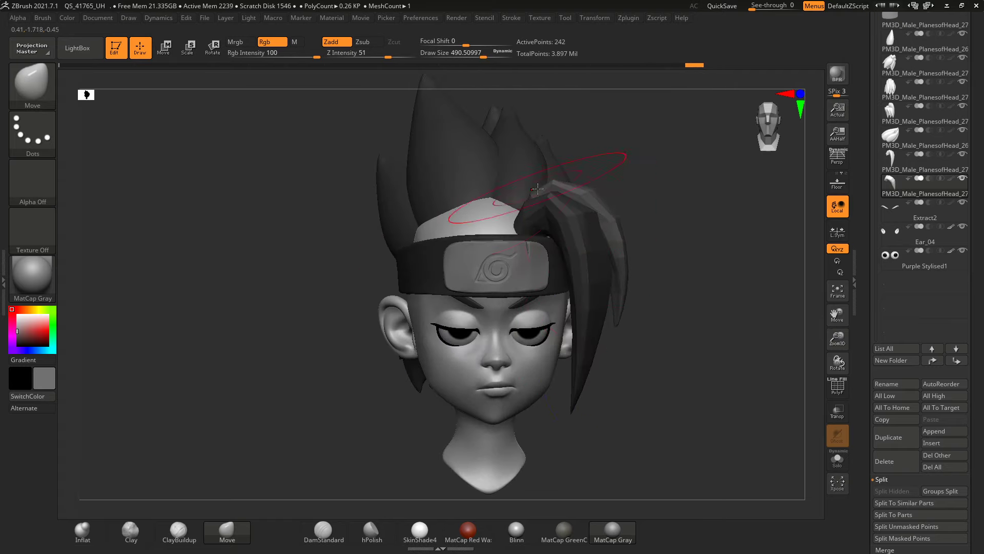
{"action": "left_click_drag", "start_coordinate": [524, 195], "coordinate": [323, 166]}
{"action": "left_click_drag", "start_coordinate": [717, 174], "coordinate": [572, 262]}
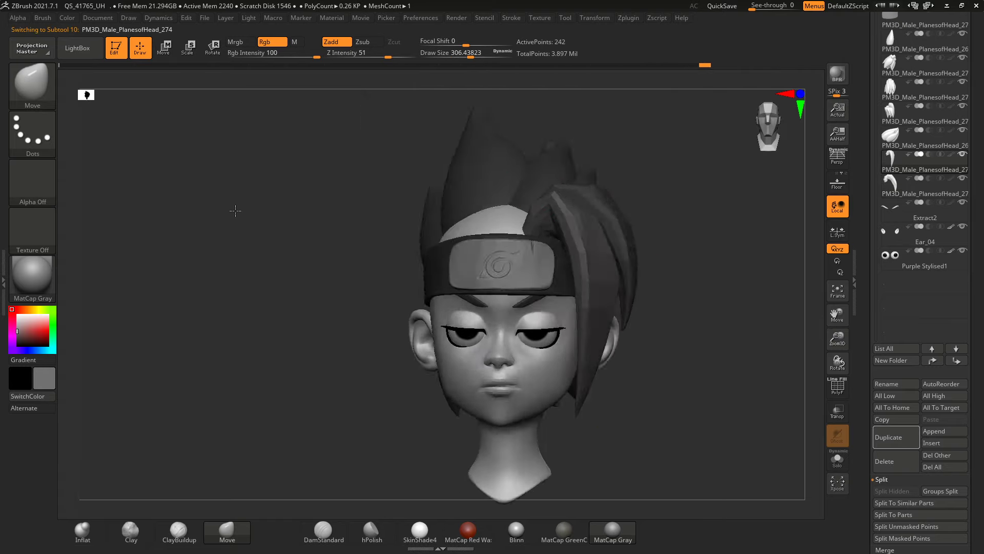
Step: Duplicate the ponytail strand and scale the copy beside the headband
{"action": "left_click", "coordinate": [576, 210], "text": "alt"}
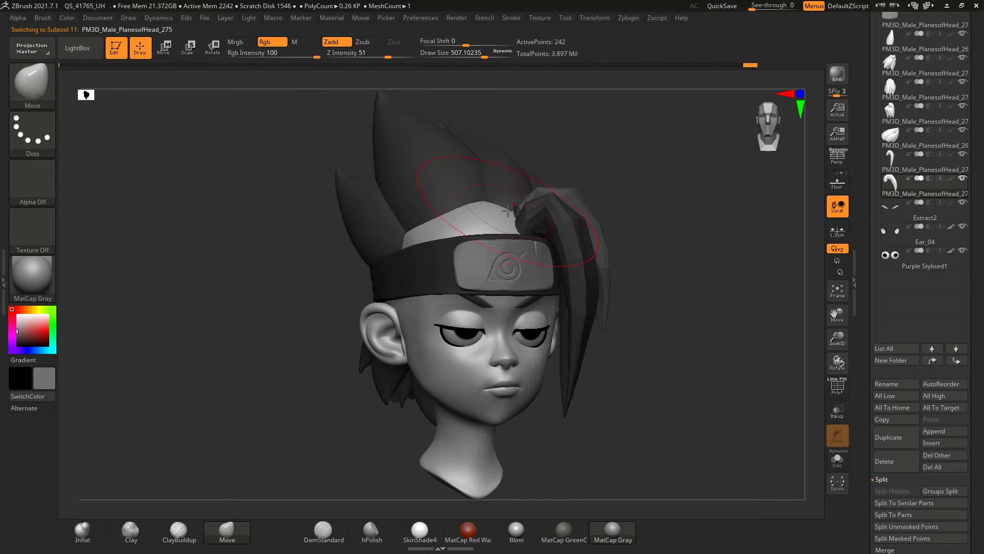
{"action": "left_click", "coordinate": [888, 437]}
{"action": "key", "text": "e"}
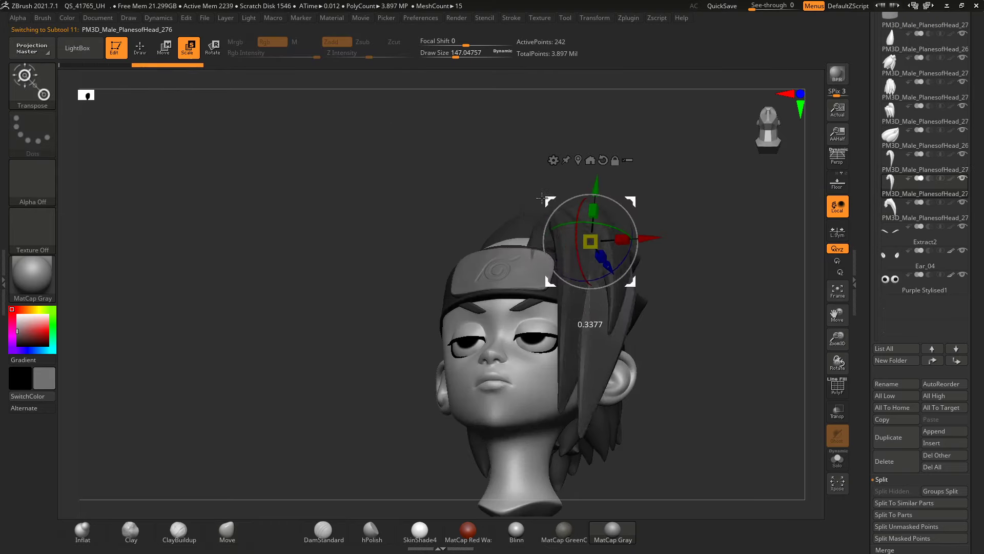
{"action": "mouse_move", "coordinate": [692, 205]}
{"action": "left_mouse_down"}
{"action": "mouse_move", "coordinate": [494, 191]}
{"action": "mouse_move", "coordinate": [274, 221]}
{"action": "mouse_move", "coordinate": [372, 207]}
{"action": "left_mouse_up"}
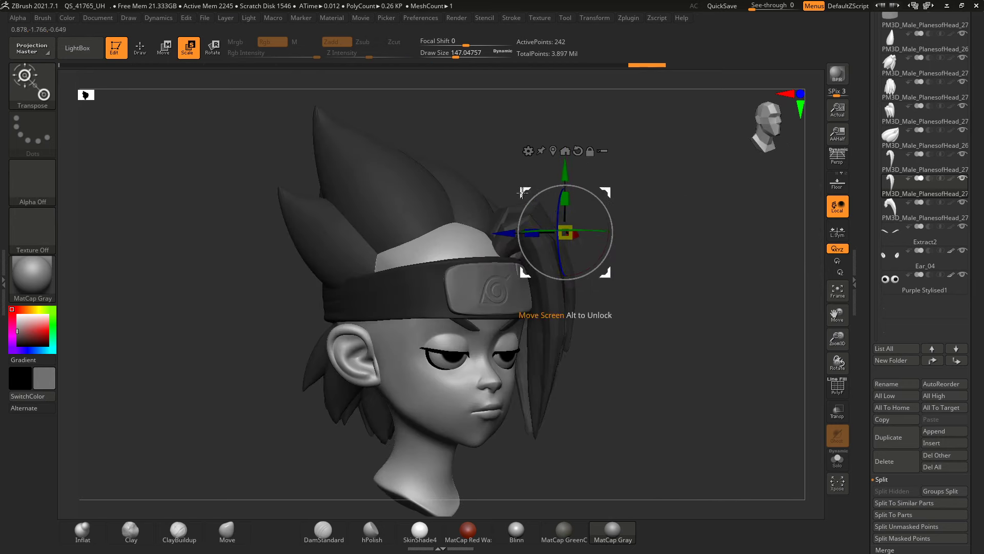
{"action": "left_click_drag", "start_coordinate": [503, 193], "coordinate": [240, 215]}
Step: MergeDown the duplicated strand and mirror the side strands with SubTool Master Mirror
{"action": "key", "text": "q"}
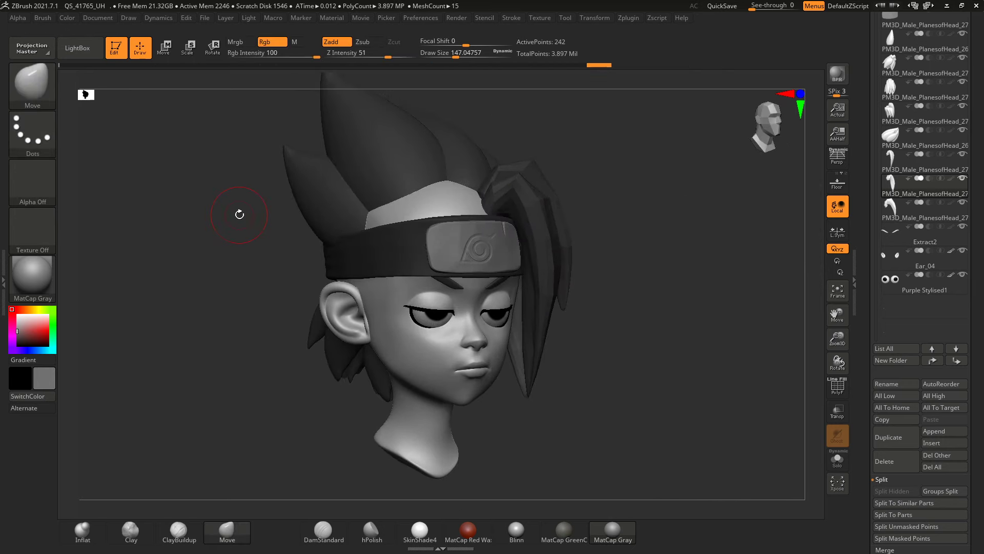
{"action": "left_click", "coordinate": [892, 503]}
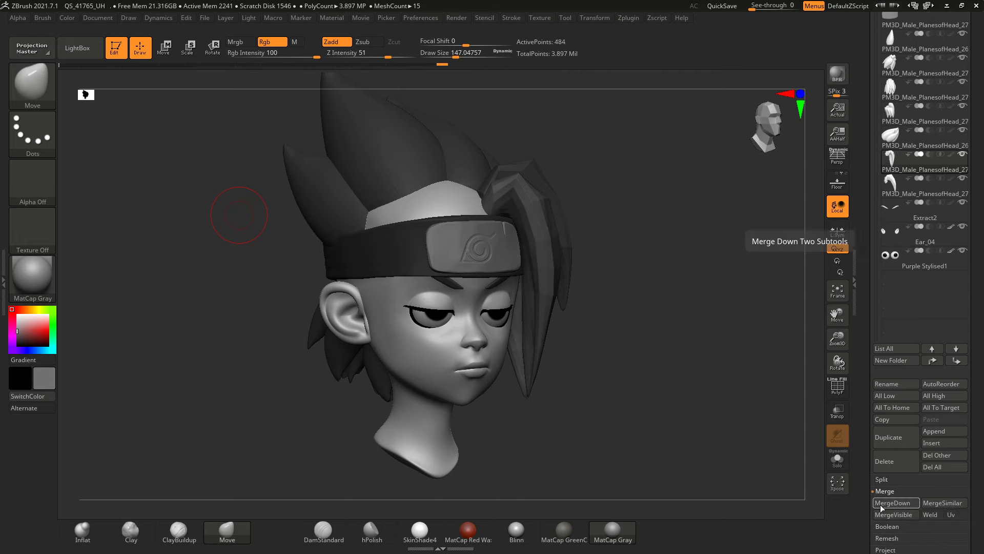
{"action": "left_click", "coordinate": [629, 18]}
{"action": "left_click", "coordinate": [661, 197]}
{"action": "left_click", "coordinate": [706, 243]}
{"action": "left_click", "coordinate": [435, 261]}
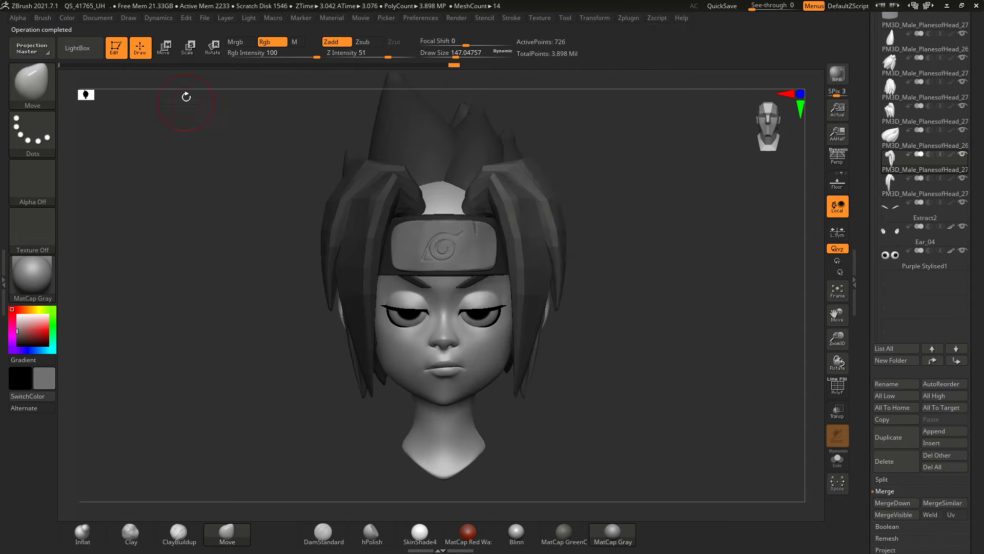
Step: Rotate the front side hair strand into place with the Transpose gizmo
{"action": "key", "text": "w"}
{"action": "key", "text": "q"}
{"action": "mouse_move", "coordinate": [519, 194]}
{"action": "left_mouse_down"}
{"action": "mouse_move", "coordinate": [208, 220]}
{"action": "mouse_move", "coordinate": [262, 160]}
{"action": "mouse_move", "coordinate": [559, 291]}
{"action": "left_mouse_up"}
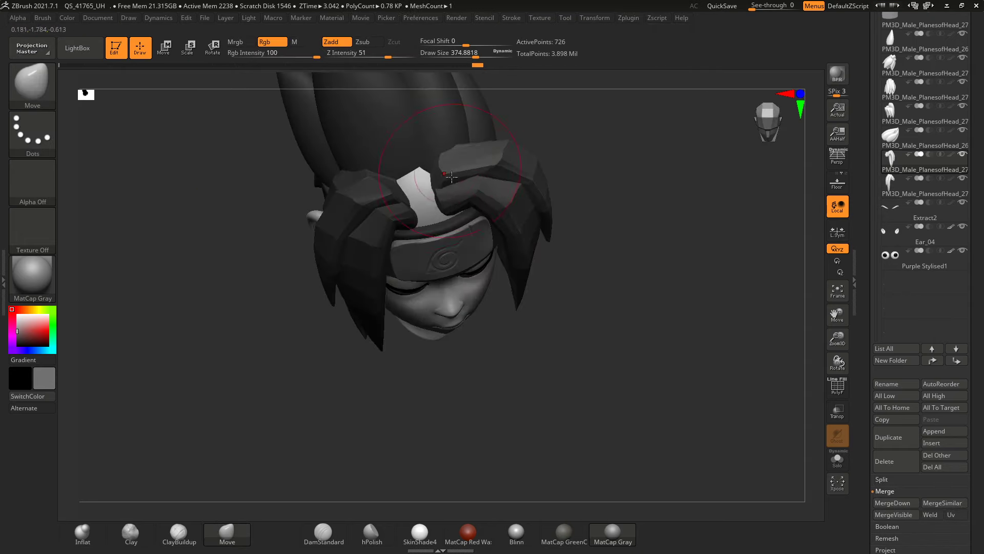
{"action": "left_click", "coordinate": [528, 245], "text": "alt"}
{"action": "key", "text": "e"}
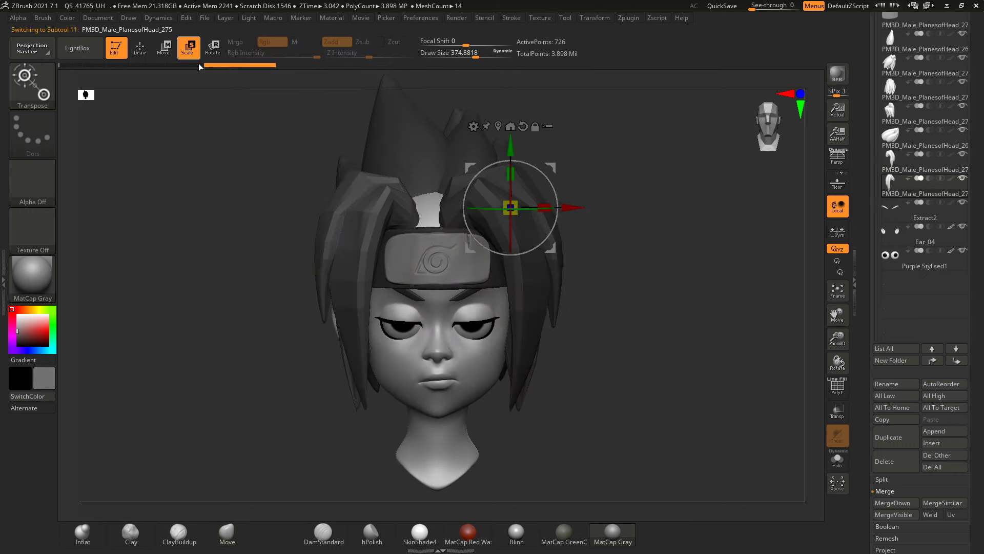
{"action": "mouse_move", "coordinate": [377, 195]}
{"action": "left_mouse_down"}
{"action": "mouse_move", "coordinate": [379, 169]}
{"action": "mouse_move", "coordinate": [405, 201]}
{"action": "mouse_move", "coordinate": [198, 187]}
{"action": "mouse_move", "coordinate": [206, 239]}
{"action": "mouse_move", "coordinate": [308, 241]}
{"action": "left_mouse_up"}
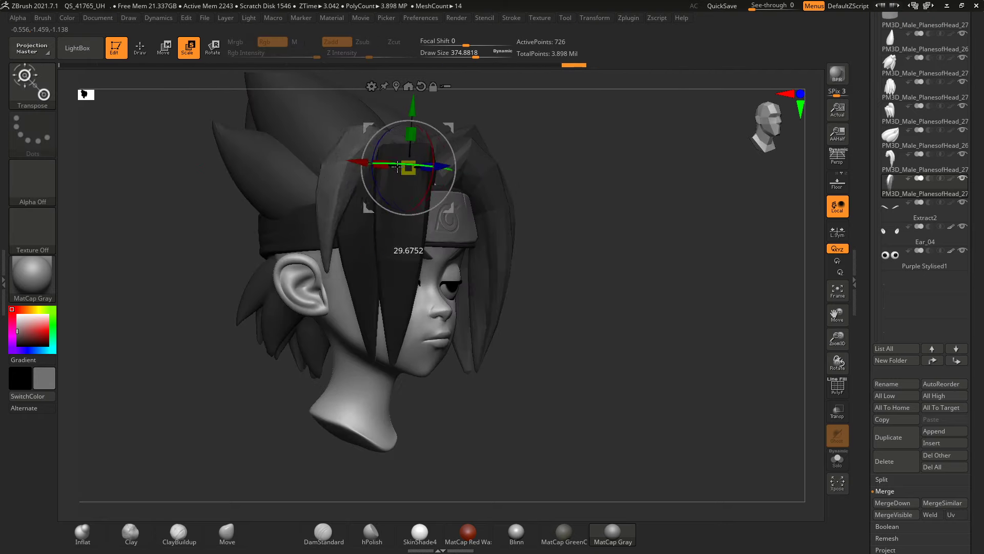
{"action": "left_click_drag", "start_coordinate": [423, 164], "coordinate": [416, 144]}
{"action": "key", "text": "q"}
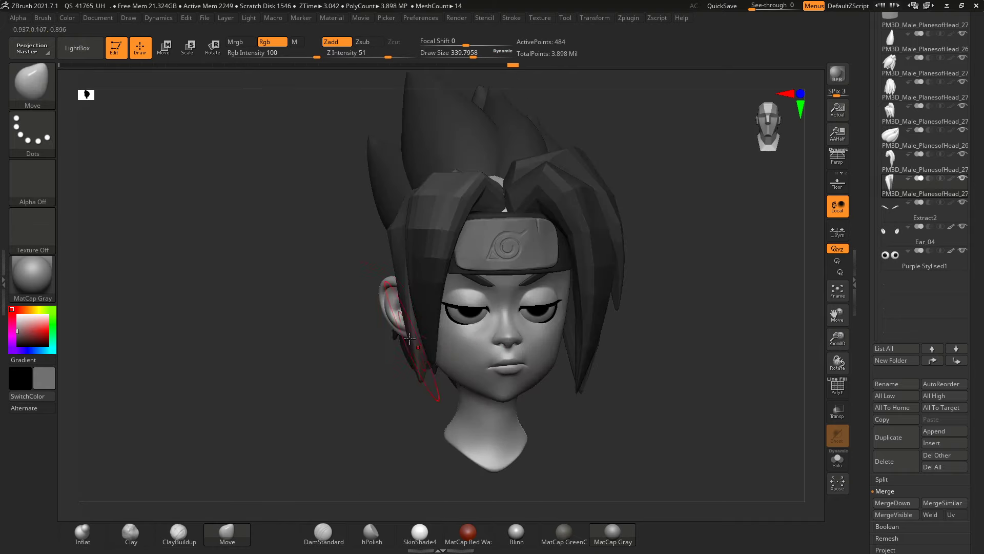
Step: Solo the hair spikes and reposition the back hair piece with Move and Scale gizmos
{"action": "key", "text": "w"}
{"action": "key", "text": "q"}
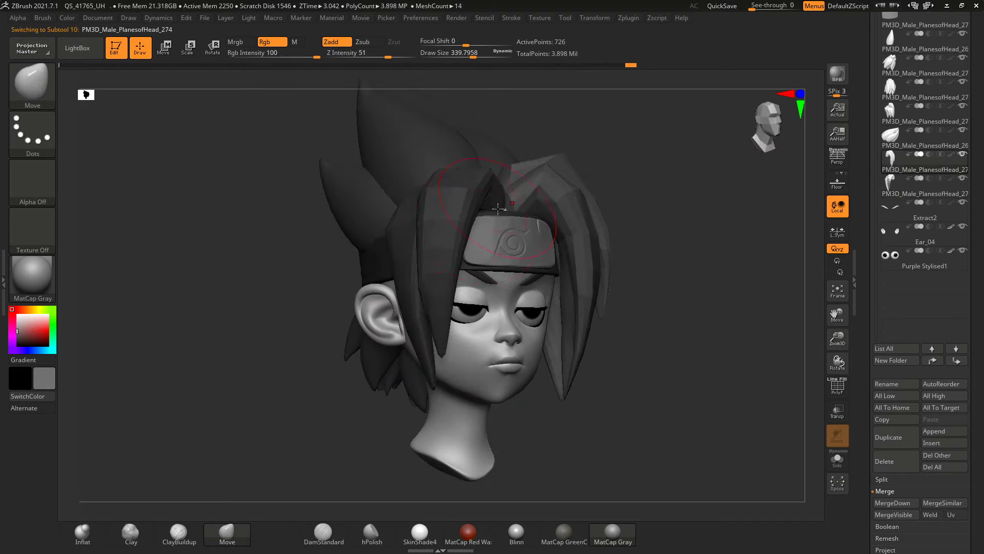
{"action": "mouse_move", "coordinate": [283, 192]}
{"action": "left_mouse_down"}
{"action": "mouse_move", "coordinate": [237, 256]}
{"action": "mouse_move", "coordinate": [309, 200]}
{"action": "left_mouse_up"}
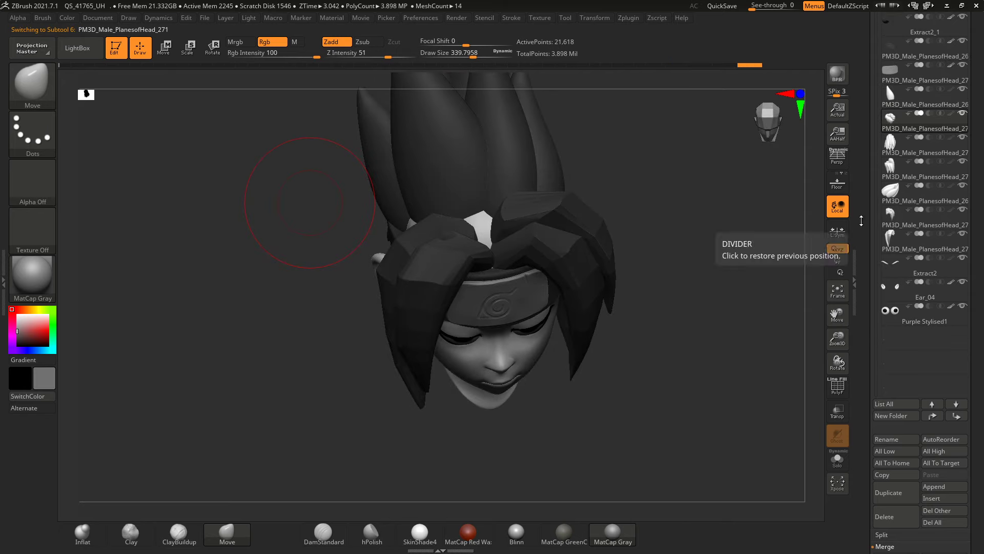
{"action": "left_click", "coordinate": [903, 195]}
{"action": "left_click", "coordinate": [838, 459]}
{"action": "mouse_move", "coordinate": [682, 346]}
{"action": "left_mouse_down"}
{"action": "mouse_move", "coordinate": [153, 325]}
{"action": "mouse_move", "coordinate": [184, 274]}
{"action": "mouse_move", "coordinate": [240, 268]}
{"action": "mouse_move", "coordinate": [222, 281]}
{"action": "mouse_move", "coordinate": [215, 277]}
{"action": "mouse_move", "coordinate": [441, 269]}
{"action": "left_mouse_up"}
{"action": "key", "text": "w"}
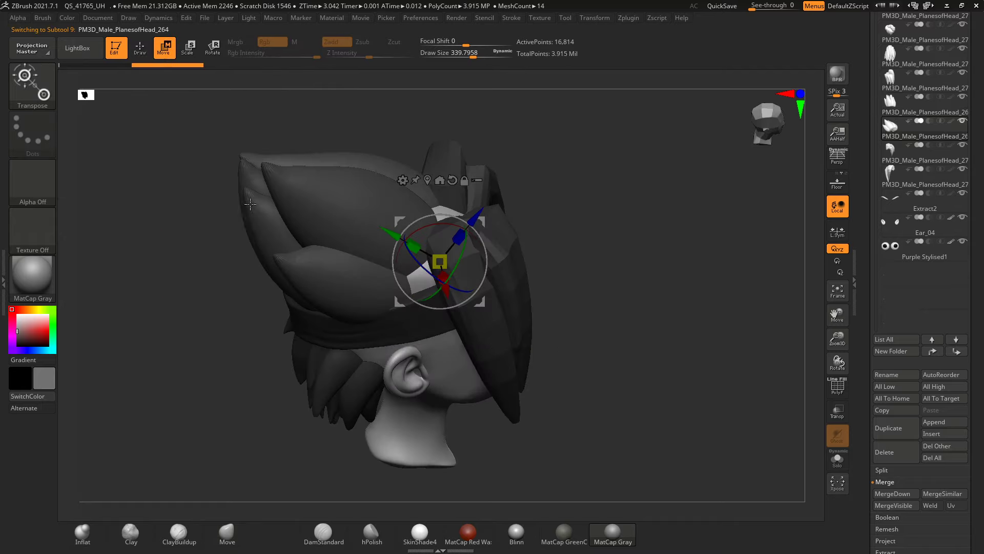
{"action": "left_click", "coordinate": [441, 269], "text": "ctrl"}
{"action": "mouse_move", "coordinate": [267, 236]}
{"action": "left_mouse_down"}
{"action": "mouse_move", "coordinate": [210, 208]}
{"action": "mouse_move", "coordinate": [242, 231]}
{"action": "mouse_move", "coordinate": [220, 169]}
{"action": "left_mouse_up"}
{"action": "key", "text": "e"}
{"action": "mouse_move", "coordinate": [252, 261]}
{"action": "left_mouse_down"}
{"action": "mouse_move", "coordinate": [457, 236]}
{"action": "mouse_move", "coordinate": [417, 162]}
{"action": "left_mouse_up"}
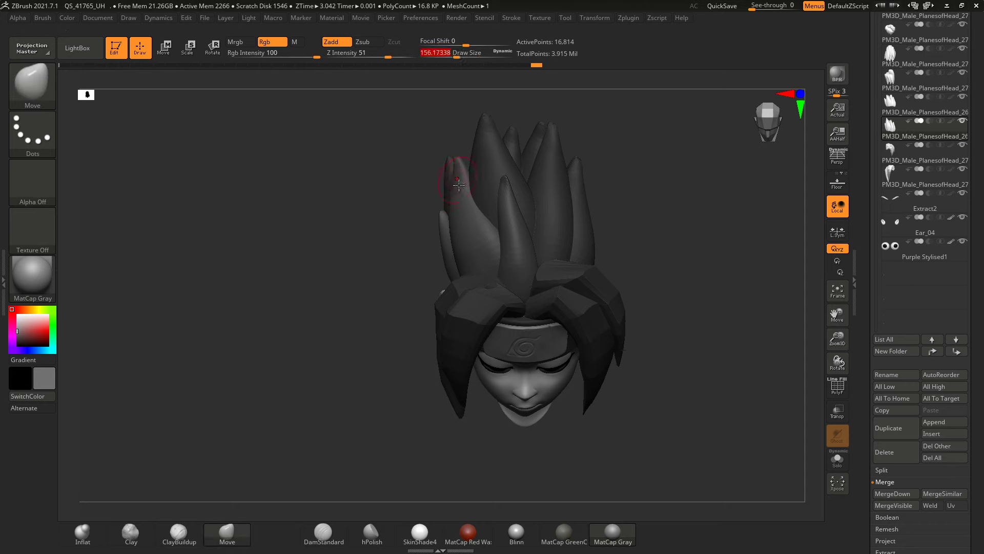
Step: Scale the spiky hair with the Scale gizmo, checking its fit from the side profile
{"action": "right_click_drag", "start_coordinate": [458, 185], "coordinate": [479, 278]}
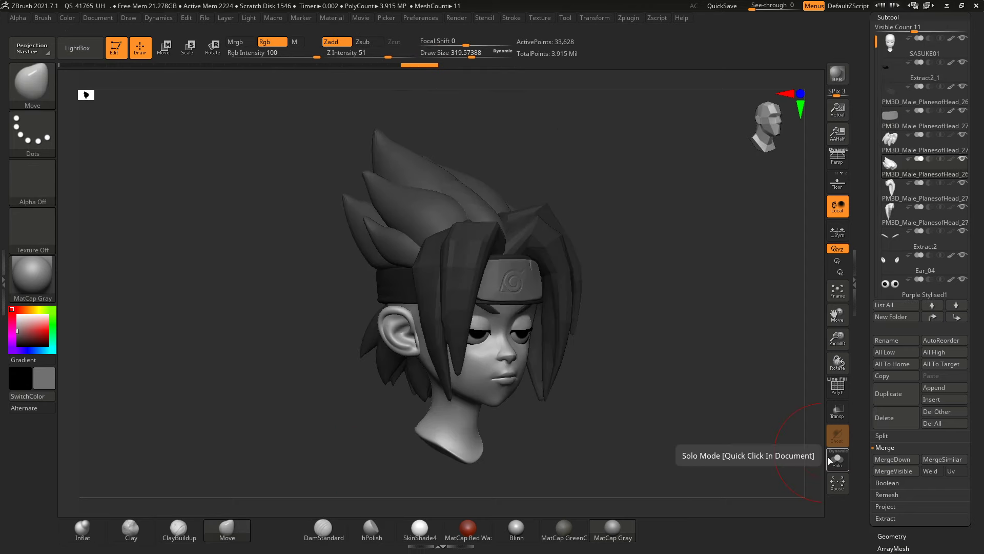
{"action": "key", "text": "e"}
{"action": "left_click_drag", "start_coordinate": [259, 215], "coordinate": [428, 225]}
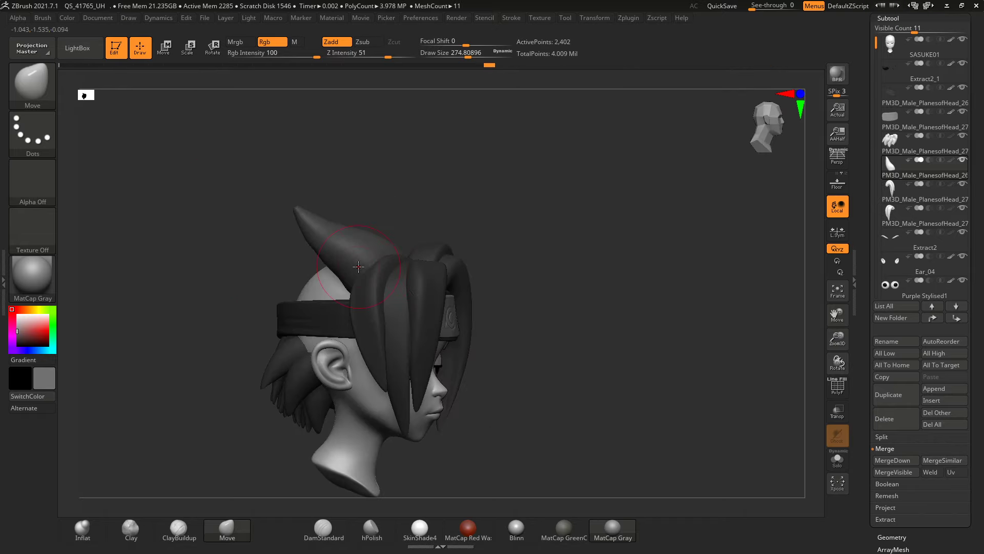
Step: Orbit the head around toward a front-facing view
{"action": "left_click_drag", "start_coordinate": [231, 265], "coordinate": [222, 278]}
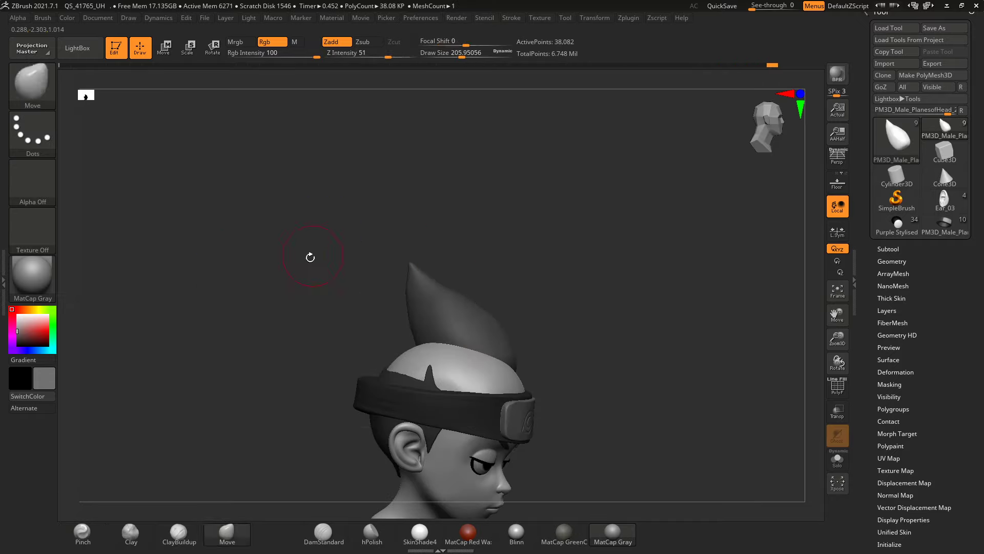
Step: Inspect the collar from front and side views and switch to the Move transpose gizmo
{"action": "left_click_drag", "start_coordinate": [272, 339], "coordinate": [222, 277]}
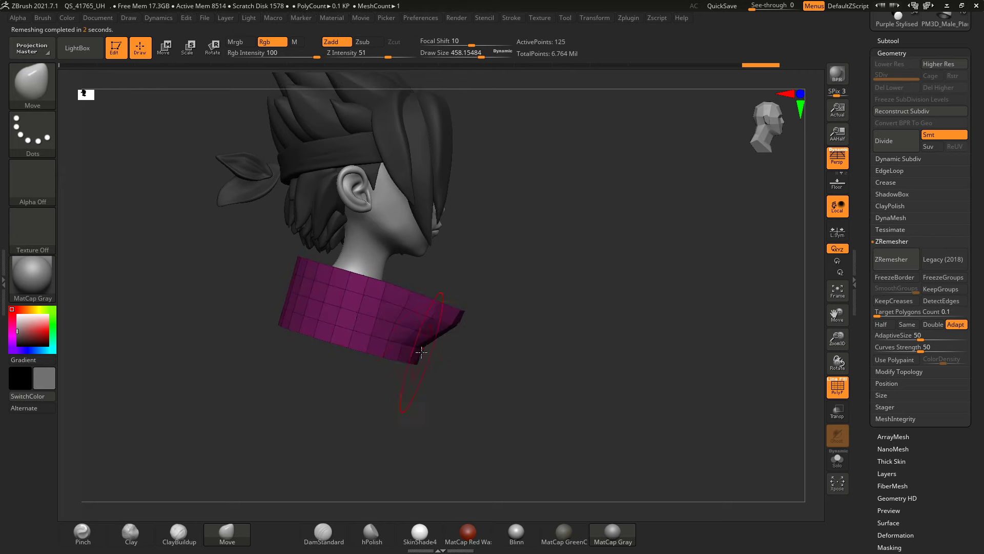
{"action": "left_click_drag", "start_coordinate": [266, 352], "coordinate": [368, 310]}
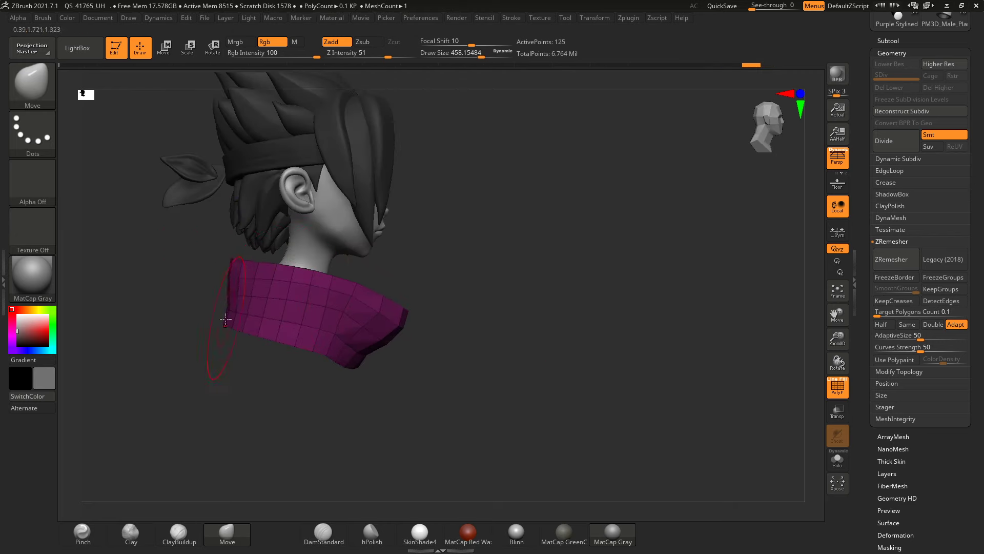
{"action": "mouse_move", "coordinate": [229, 323]}
{"action": "left_mouse_down"}
{"action": "mouse_move", "coordinate": [307, 354]}
{"action": "mouse_move", "coordinate": [423, 320]}
{"action": "left_mouse_up"}
{"action": "left_click_drag", "start_coordinate": [337, 405], "coordinate": [287, 397]}
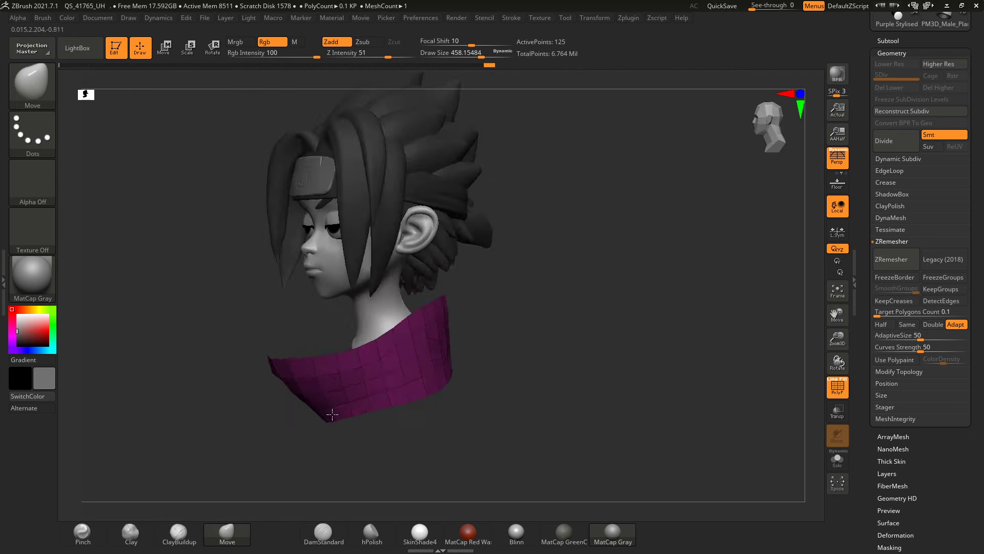
{"action": "key", "text": "w"}
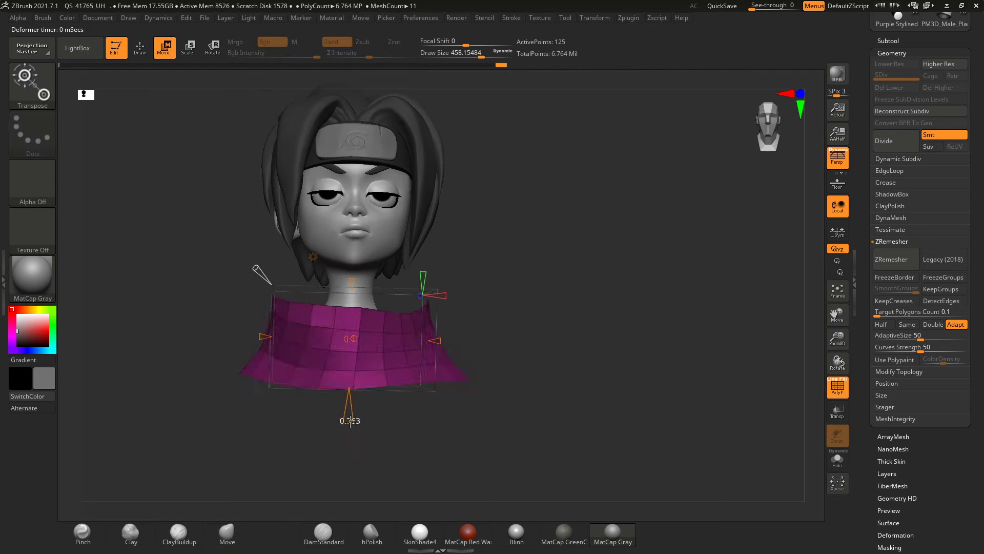
Step: Return to the Move brush and preview the scarf shell extracted from the mask
{"action": "mouse_move", "coordinate": [346, 372]}
{"action": "left_mouse_down"}
{"action": "mouse_move", "coordinate": [265, 338]}
{"action": "mouse_move", "coordinate": [347, 368]}
{"action": "left_mouse_up"}
{"action": "mouse_move", "coordinate": [190, 299]}
{"action": "left_mouse_down"}
{"action": "mouse_move", "coordinate": [315, 365]}
{"action": "mouse_move", "coordinate": [277, 281]}
{"action": "left_mouse_up"}
{"action": "key", "text": "q"}
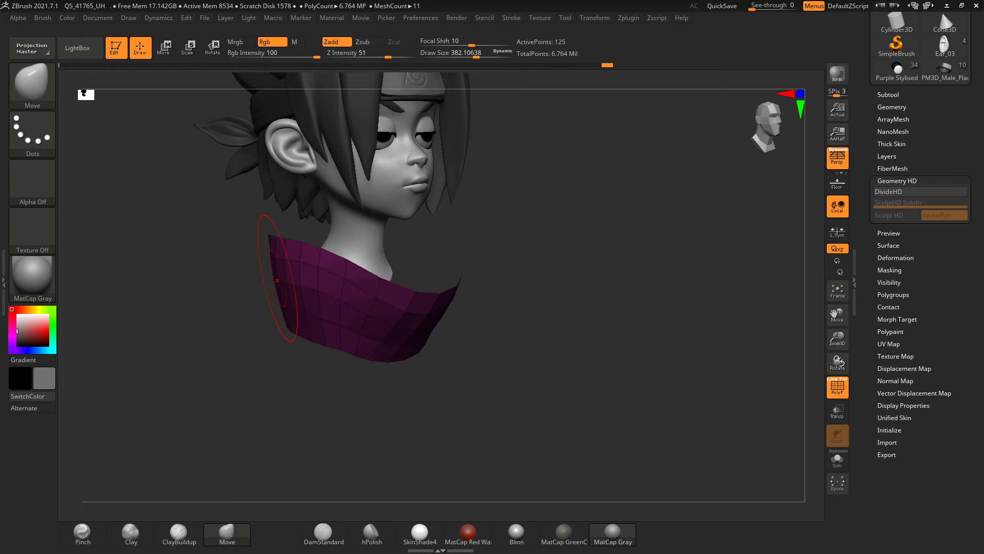
{"action": "left_click", "coordinate": [889, 94]}
Step: Accept the extracted scarf as Extract4, solo it, and set its subdivision levels
{"action": "left_click_drag", "start_coordinate": [543, 420], "coordinate": [496, 410]}
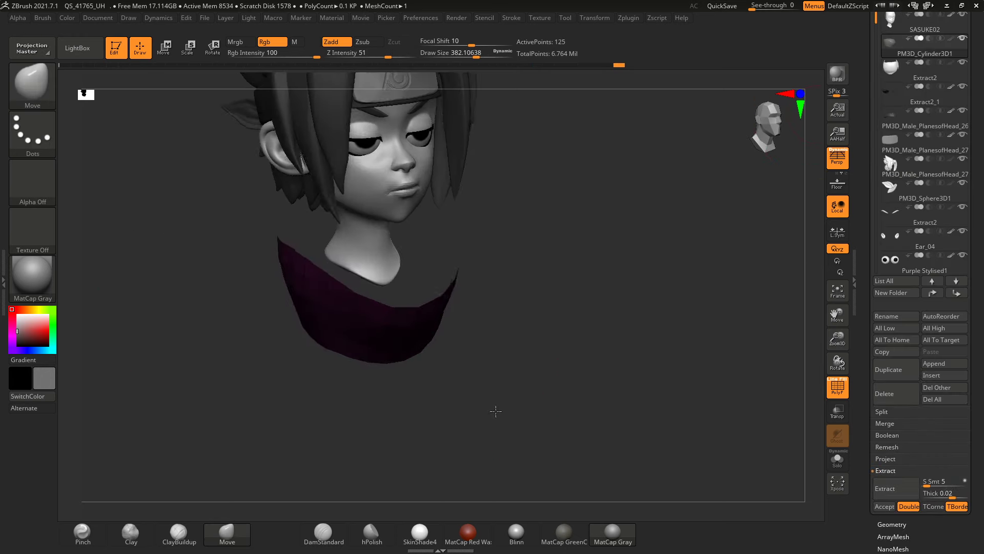
{"action": "left_click", "coordinate": [885, 506]}
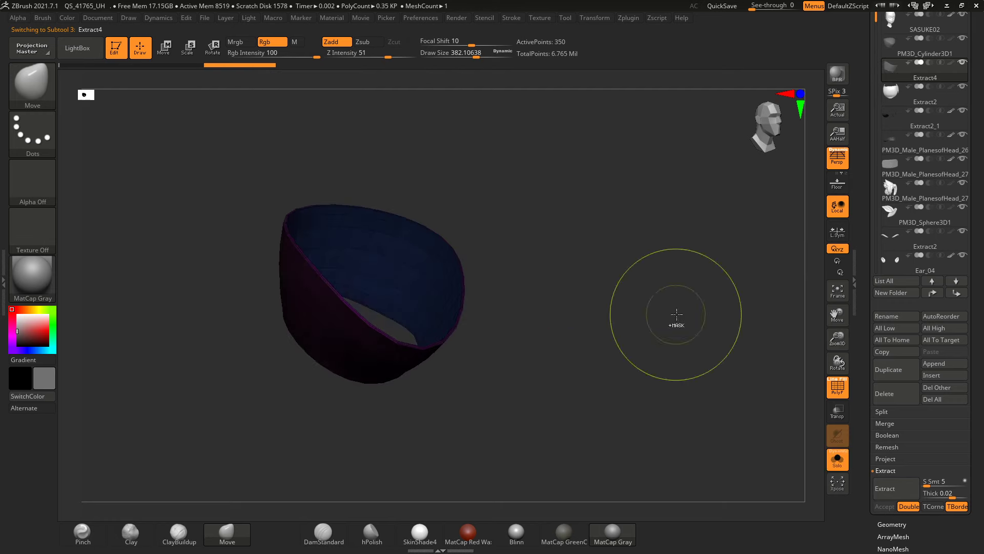
{"action": "left_click", "coordinate": [884, 34]}
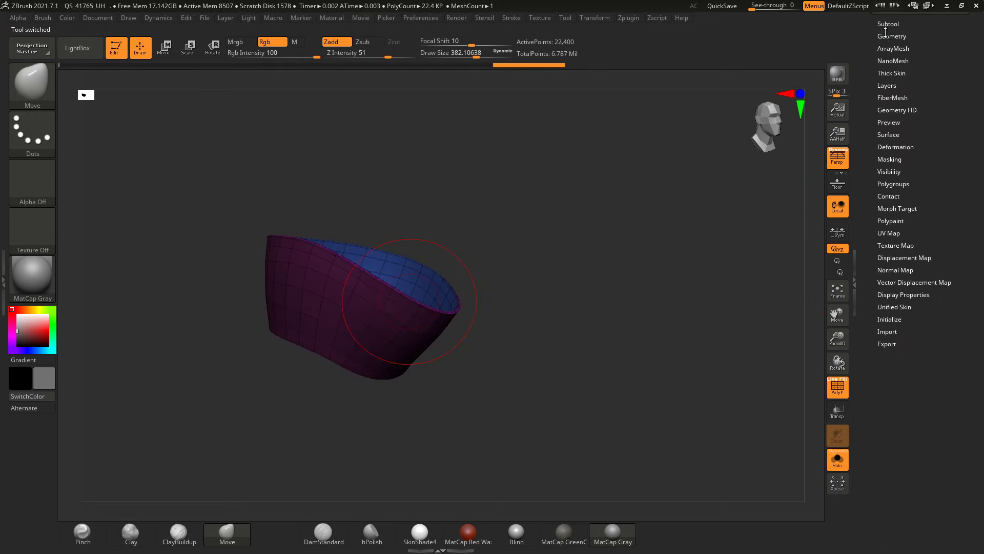
{"action": "key", "text": "ctrl+d"}
{"action": "key", "text": "ctrl+d"}
{"action": "key", "text": "ctrl+d"}
{"action": "left_click_drag", "start_coordinate": [766, 125], "coordinate": [764, 107]}
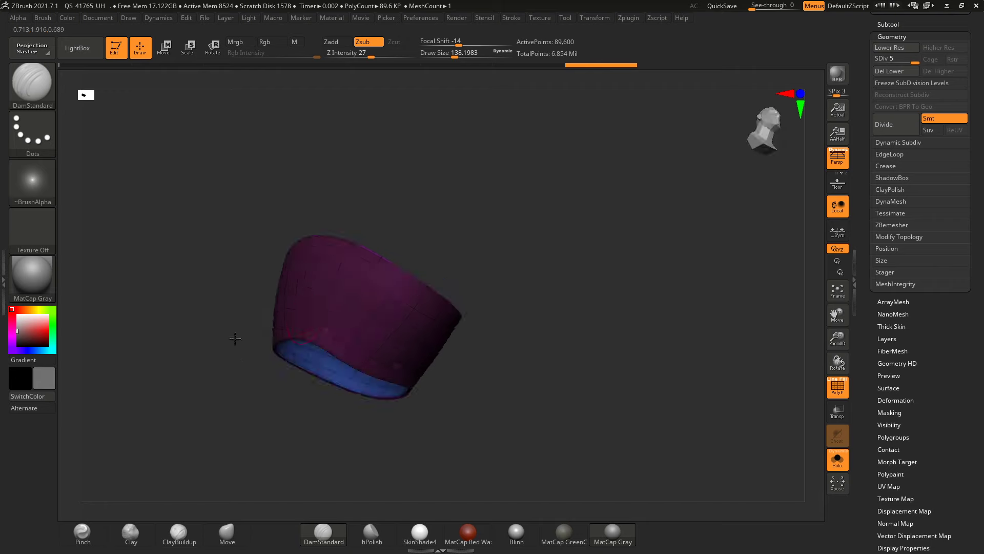
{"action": "key", "text": "shift+d"}
{"action": "key", "text": "shift+d"}
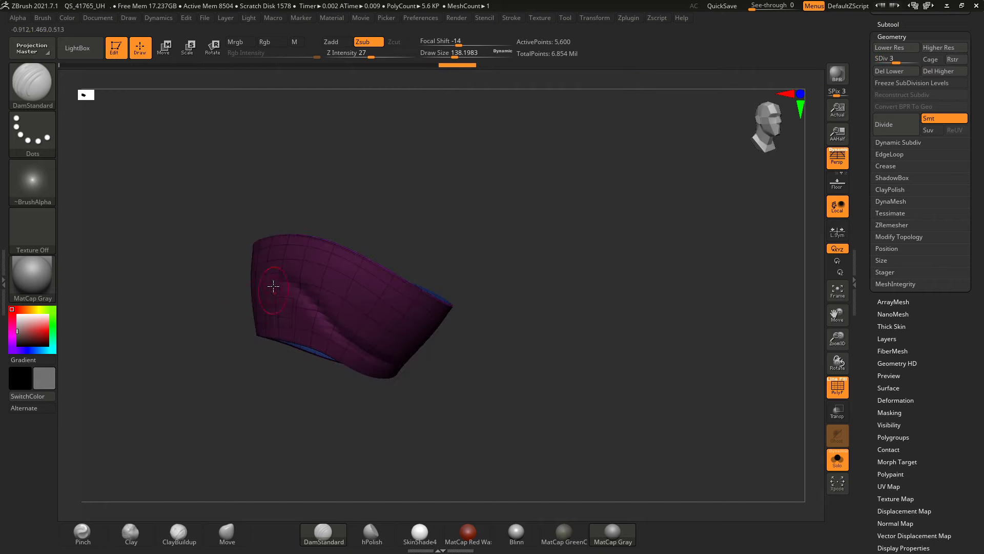
Step: Sculpt soft cloth folds into the scarf with the Pinch and Smooth brushes
{"action": "left_click_drag", "start_coordinate": [366, 307], "coordinate": [254, 307]}
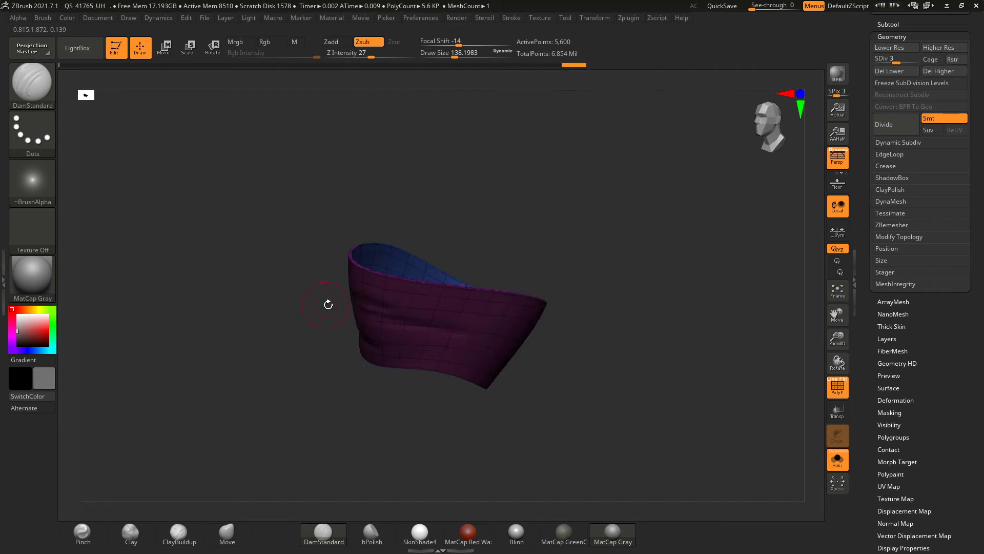
{"action": "key", "text": "d"}
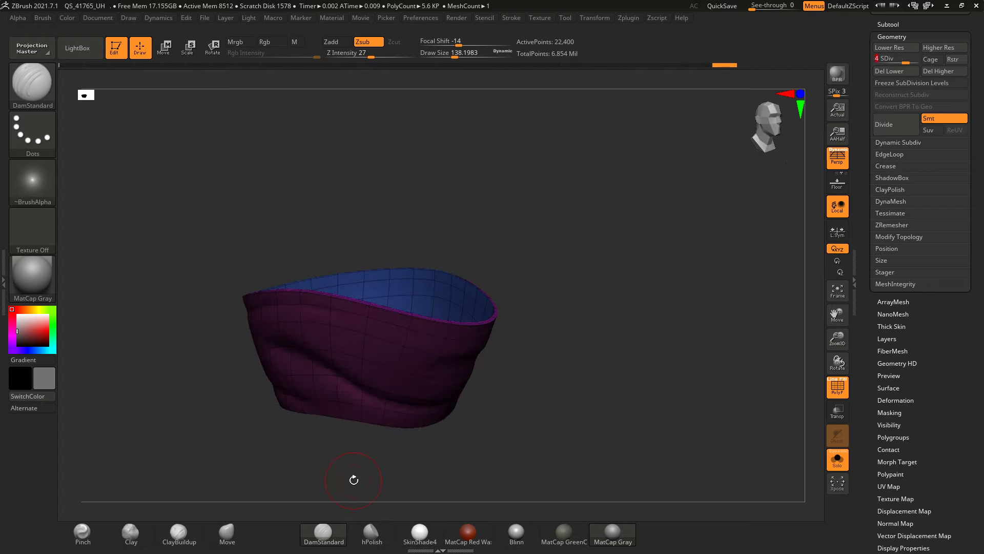
{"action": "left_click_drag", "start_coordinate": [352, 479], "coordinate": [109, 472]}
{"action": "left_click", "coordinate": [82, 534]}
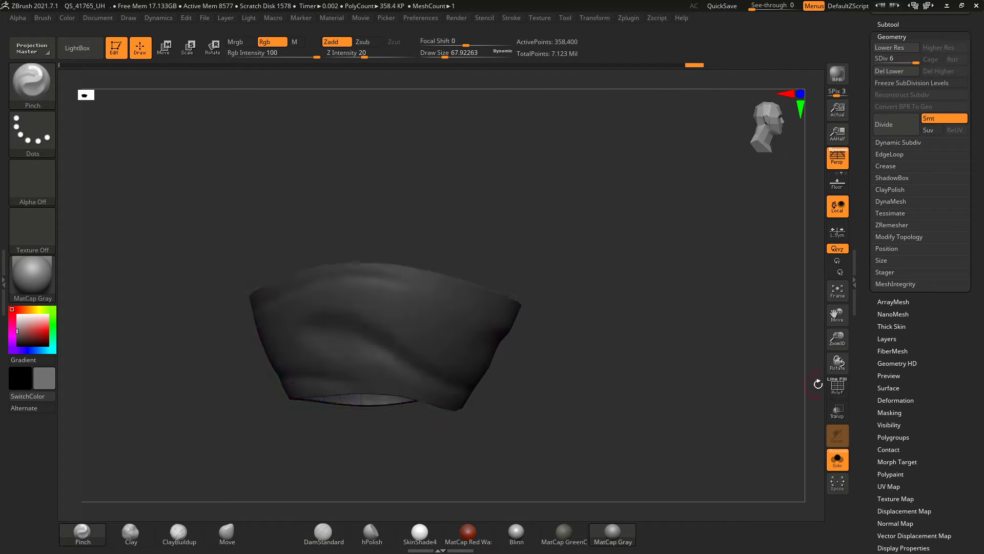
{"action": "mouse_move", "coordinate": [470, 391]}
{"action": "right_mouse_down"}
{"action": "mouse_move", "coordinate": [509, 413]}
{"action": "mouse_move", "coordinate": [362, 325]}
{"action": "mouse_move", "coordinate": [233, 316]}
{"action": "right_mouse_up"}
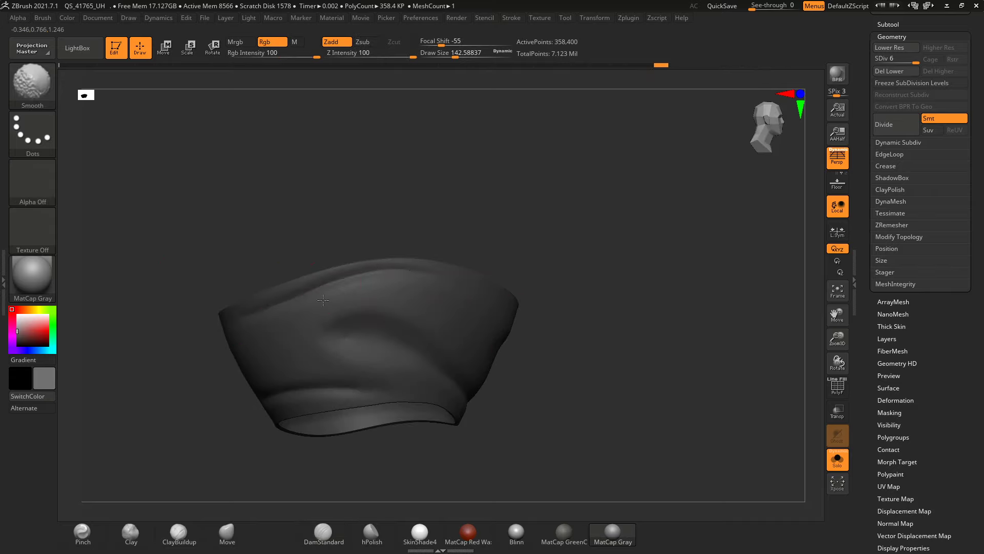
{"action": "mouse_move", "coordinate": [309, 347]}
{"action": "right_mouse_down"}
{"action": "mouse_move", "coordinate": [288, 369]}
{"action": "mouse_move", "coordinate": [278, 419]}
{"action": "right_mouse_up"}
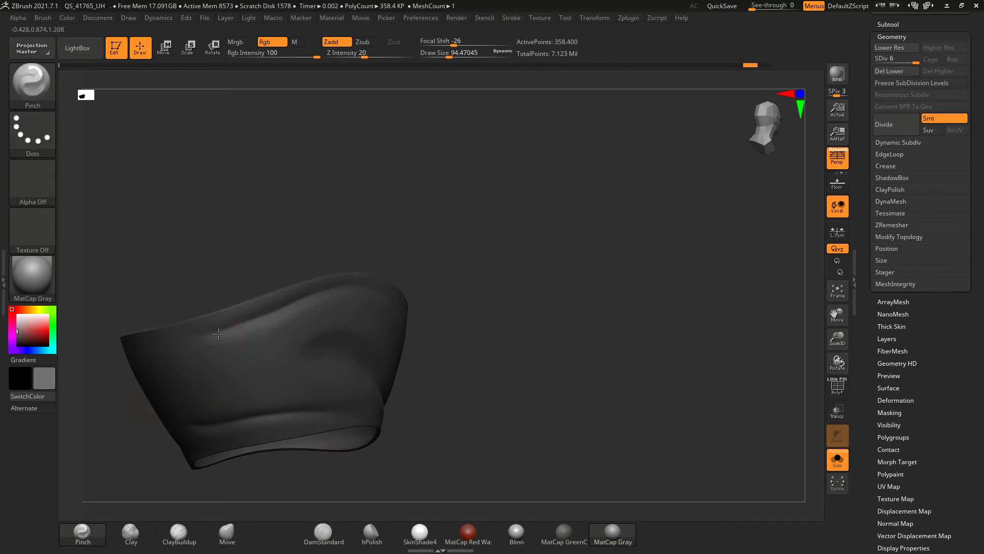
{"action": "mouse_move", "coordinate": [218, 334]}
{"action": "right_mouse_down"}
{"action": "mouse_move", "coordinate": [352, 352]}
{"action": "mouse_move", "coordinate": [220, 271]}
{"action": "right_mouse_up"}
{"action": "key", "text": "shift"}
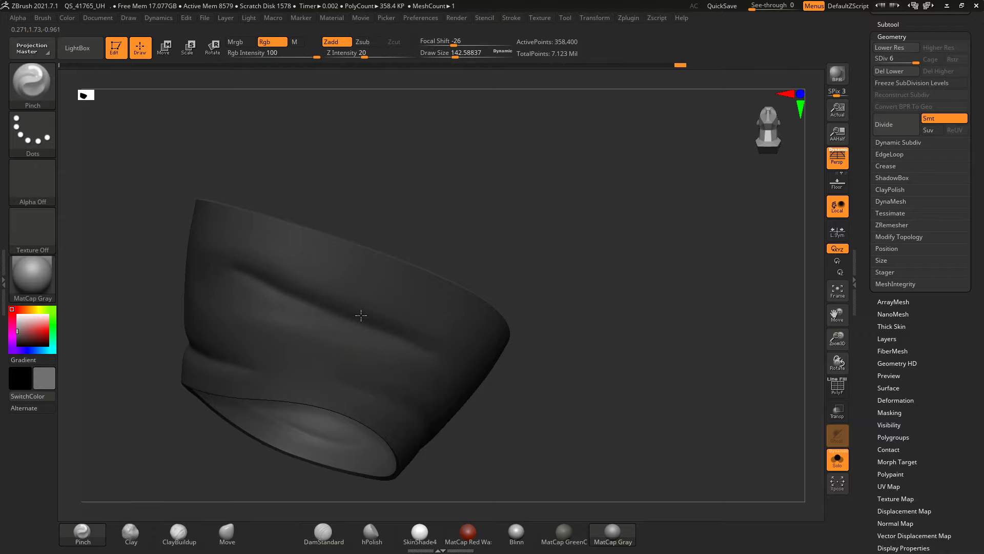
Step: Select the Inflate brush and review the scarf on the full bust
{"action": "right_click_drag", "start_coordinate": [361, 315], "coordinate": [187, 264]}
{"action": "mouse_move", "coordinate": [244, 292]}
{"action": "right_mouse_down"}
{"action": "mouse_move", "coordinate": [200, 310]}
{"action": "mouse_move", "coordinate": [173, 364]}
{"action": "mouse_move", "coordinate": [169, 312]}
{"action": "right_mouse_up"}
{"action": "key", "text": "b"}
{"action": "key", "text": "i"}
{"action": "key", "text": "n"}
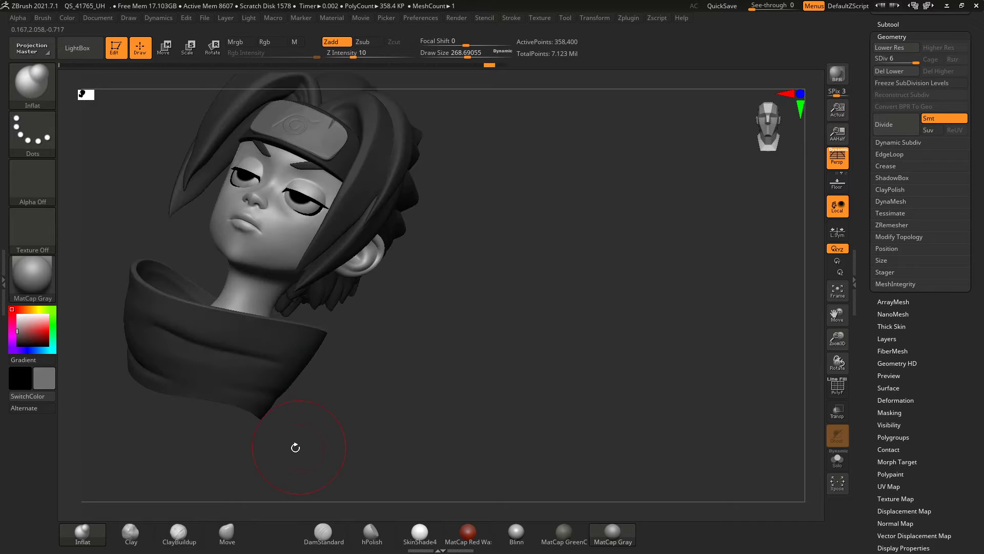
{"action": "mouse_move", "coordinate": [295, 447]}
{"action": "right_mouse_down"}
{"action": "mouse_move", "coordinate": [319, 347]}
{"action": "mouse_move", "coordinate": [127, 325]}
{"action": "mouse_move", "coordinate": [137, 345]}
{"action": "right_mouse_up"}
Step: Drop the scarf to SDiv 1 and reshape it around the neck with the Move brush
{"action": "key", "text": "shift+d"}
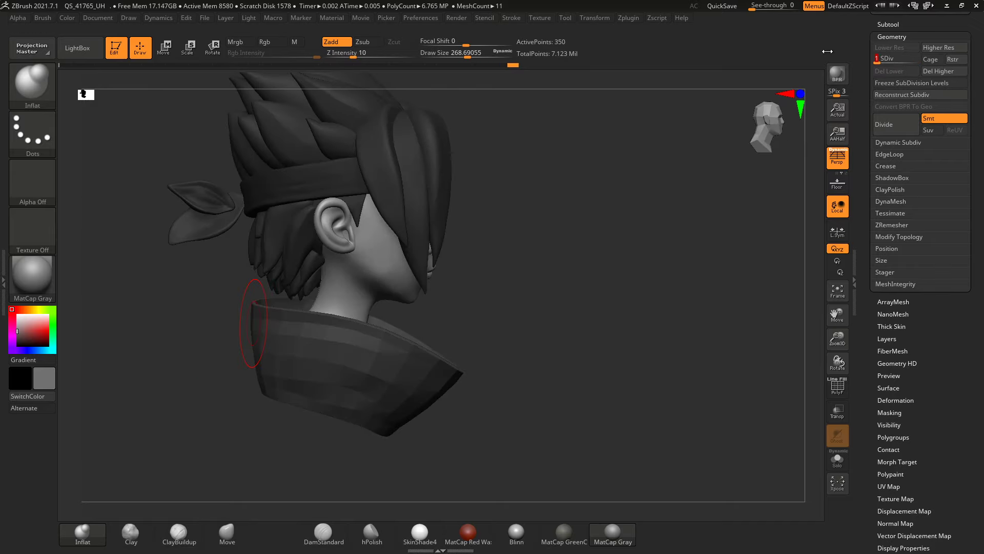
{"action": "right_click_drag", "start_coordinate": [253, 323], "coordinate": [205, 354]}
{"action": "key", "text": "w"}
{"action": "key", "text": "b"}
{"action": "key", "text": "m"}
{"action": "key", "text": "v"}
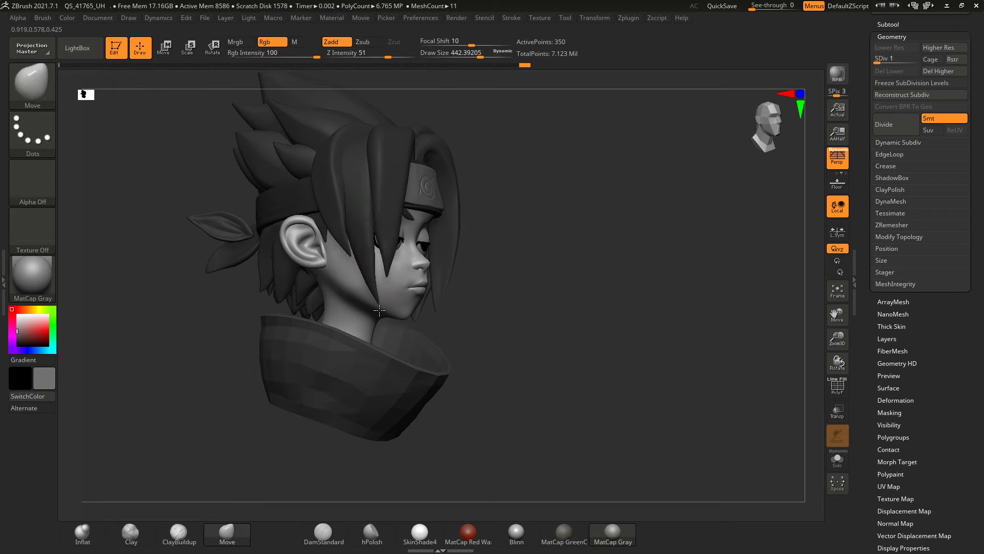
{"action": "right_click_drag", "start_coordinate": [401, 330], "coordinate": [445, 376]}
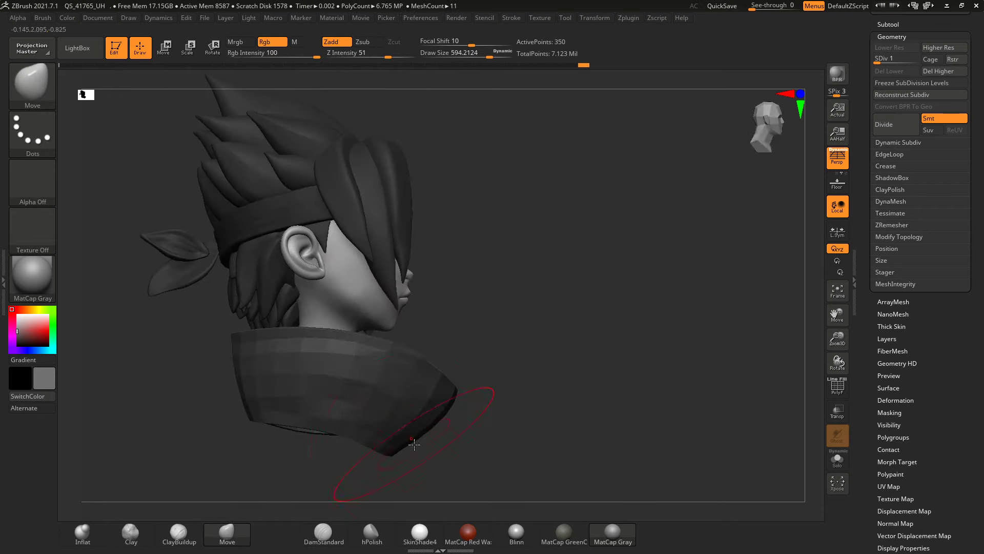
{"action": "mouse_move", "coordinate": [409, 435]}
{"action": "right_mouse_down"}
{"action": "mouse_move", "coordinate": [130, 355]}
{"action": "mouse_move", "coordinate": [245, 314]}
{"action": "right_mouse_up"}
Step: Raise the scarf's subdivision, check its fit, and isolate the bare head piece
{"action": "key", "text": "d"}
{"action": "key", "text": "d"}
{"action": "key", "text": "d"}
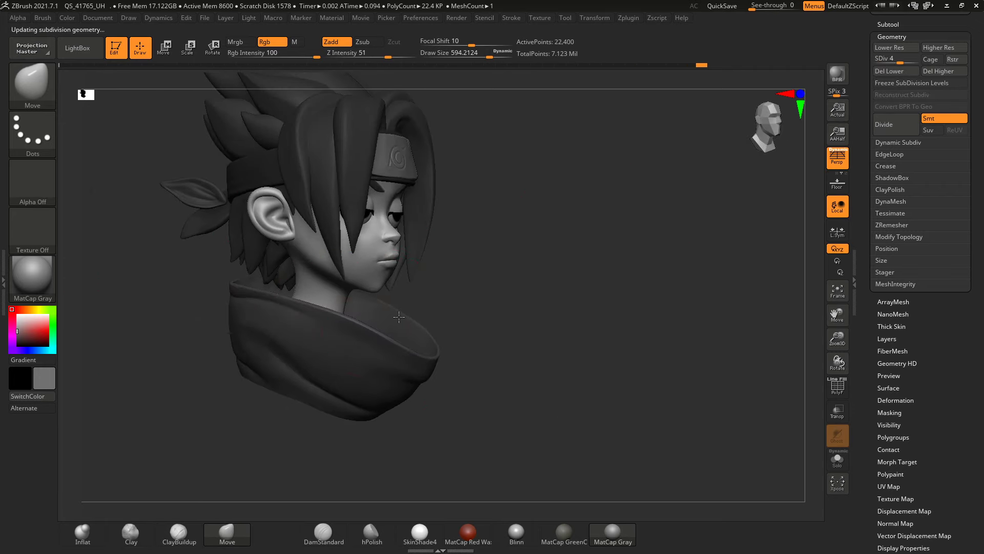
{"action": "mouse_move", "coordinate": [401, 391]}
{"action": "right_mouse_down"}
{"action": "mouse_move", "coordinate": [208, 286]}
{"action": "mouse_move", "coordinate": [287, 308]}
{"action": "mouse_move", "coordinate": [236, 322]}
{"action": "right_mouse_up"}
{"action": "key", "text": "e"}
{"action": "key", "text": "q"}
{"action": "mouse_move", "coordinate": [263, 186]}
{"action": "right_mouse_down"}
{"action": "mouse_move", "coordinate": [286, 242]}
{"action": "mouse_move", "coordinate": [363, 308]}
{"action": "right_mouse_up"}
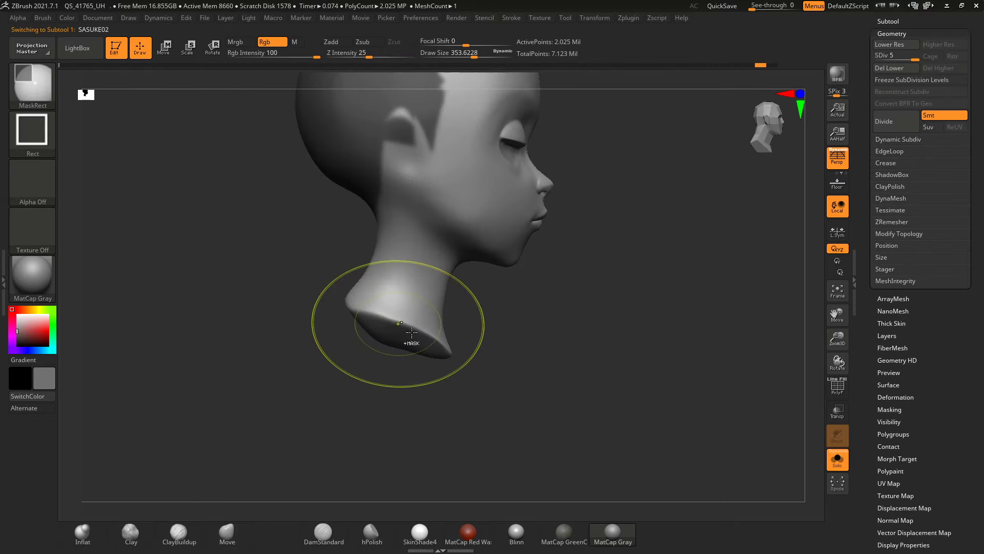
Step: Select the Move brush and look over the bare head from several angles
{"action": "key", "text": "b"}
{"action": "key", "text": "m"}
{"action": "key", "text": "v"}
{"action": "right_click_drag", "start_coordinate": [468, 378], "coordinate": [218, 512]}
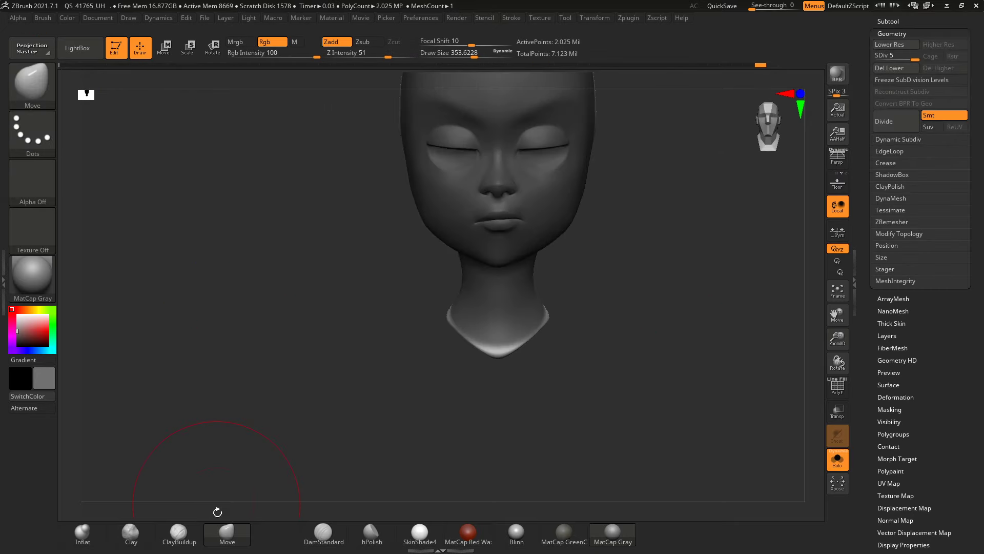
{"action": "mouse_move", "coordinate": [301, 332]}
{"action": "right_mouse_down"}
{"action": "mouse_move", "coordinate": [285, 263]}
{"action": "mouse_move", "coordinate": [154, 229]}
{"action": "mouse_move", "coordinate": [425, 324]}
{"action": "mouse_move", "coordinate": [441, 309]}
{"action": "mouse_move", "coordinate": [494, 397]}
{"action": "mouse_move", "coordinate": [385, 315]}
{"action": "mouse_move", "coordinate": [291, 351]}
{"action": "mouse_move", "coordinate": [264, 297]}
{"action": "mouse_move", "coordinate": [451, 321]}
{"action": "right_mouse_up"}
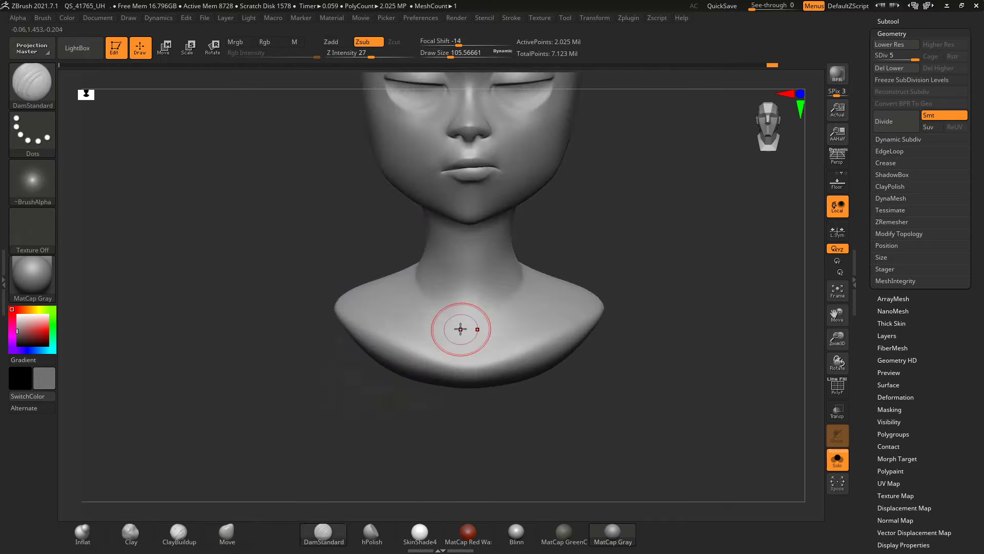
Step: Mask the head and neck, then smooth the sculpted clay strokes on the chest
{"action": "key", "text": "ctrl"}
{"action": "left_click_drag", "start_coordinate": [361, 298], "coordinate": [359, 303], "text": "ctrl"}
{"action": "left_click", "coordinate": [246, 271], "text": "ctrl"}
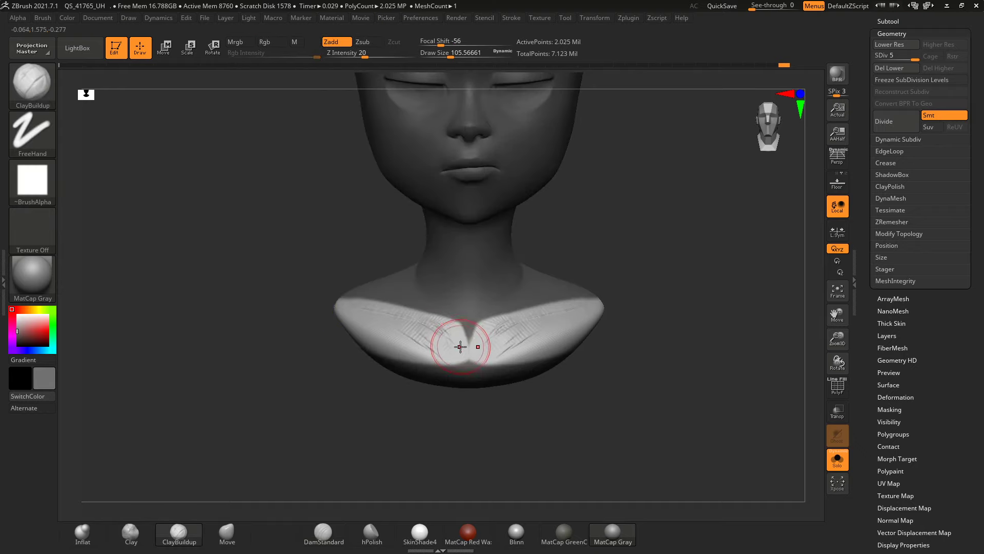
{"action": "left_click_drag", "start_coordinate": [460, 347], "coordinate": [357, 304], "text": "shift"}
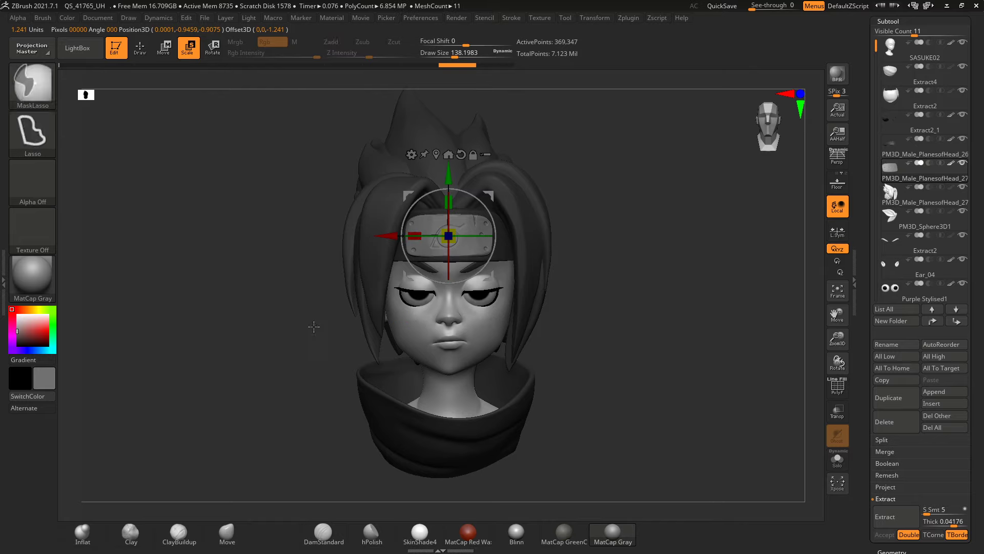
Step: Inspect the headband from below and front, toggling between the gizmo and sculpt modes
{"action": "key", "text": "q"}
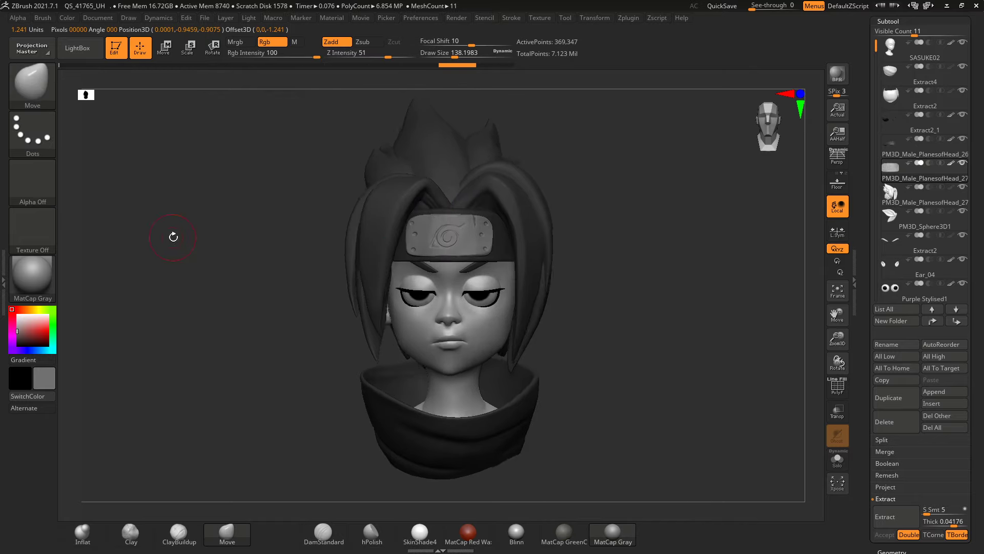
{"action": "left_click_drag", "start_coordinate": [171, 235], "coordinate": [382, 232]}
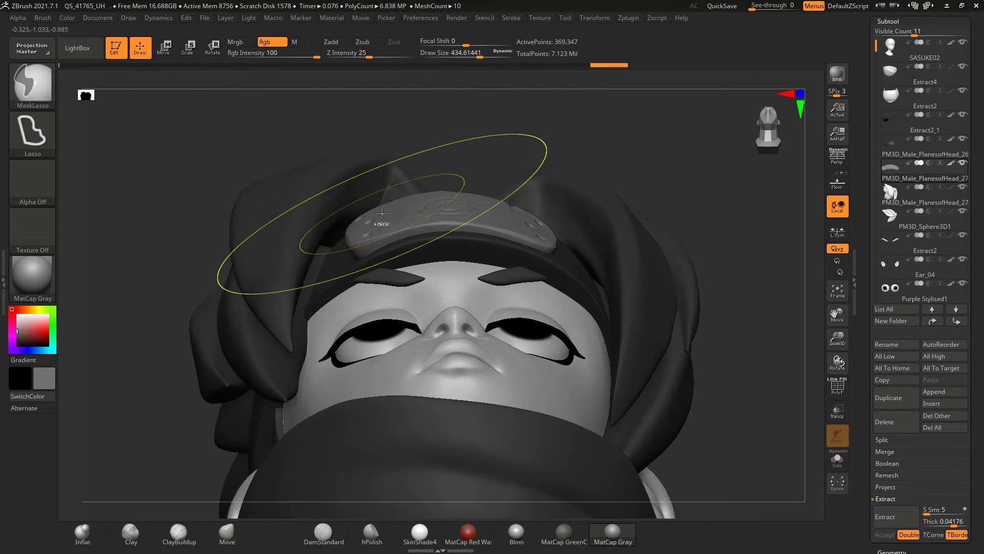
{"action": "key", "text": "e"}
{"action": "key", "text": "q"}
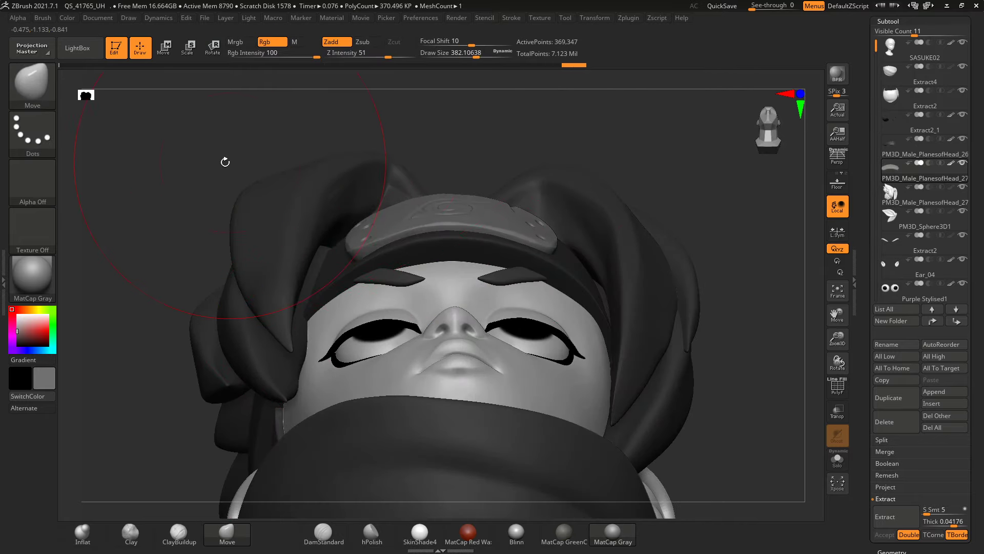
{"action": "mouse_move", "coordinate": [225, 162]}
{"action": "left_mouse_down"}
{"action": "mouse_move", "coordinate": [359, 221]}
{"action": "mouse_move", "coordinate": [540, 180]}
{"action": "left_mouse_up"}
{"action": "key", "text": "e"}
{"action": "key", "text": "q"}
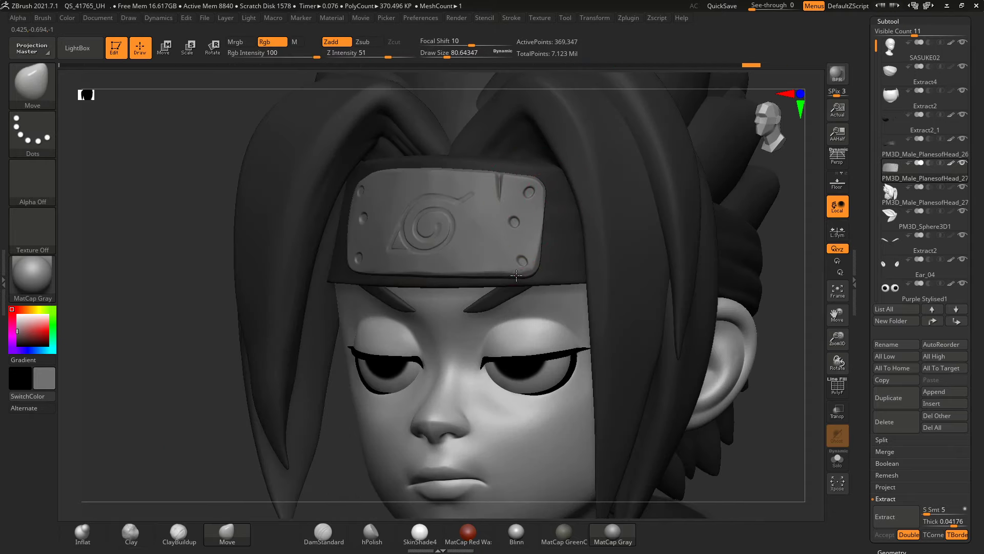
{"action": "mouse_move", "coordinate": [154, 241]}
{"action": "left_mouse_down"}
{"action": "mouse_move", "coordinate": [287, 216]}
{"action": "mouse_move", "coordinate": [341, 262]}
{"action": "left_mouse_up"}
Step: Solo the headband plate and clean it up with the hPolish brush
{"action": "key", "text": "shift+ctrl+s"}
{"action": "key", "text": "bracketleft"}
{"action": "left_click", "coordinate": [372, 533]}
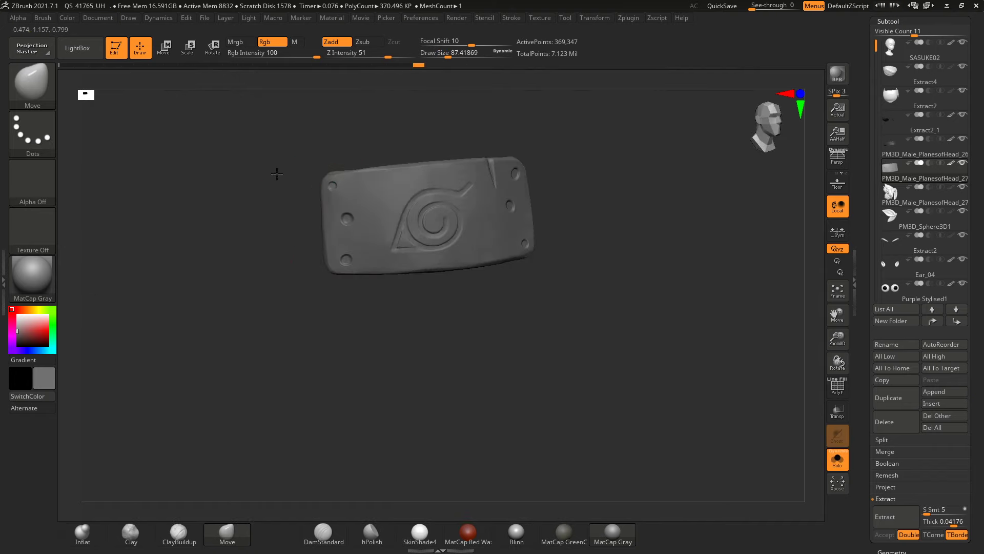
{"action": "mouse_move", "coordinate": [276, 171]}
{"action": "left_mouse_down"}
{"action": "mouse_move", "coordinate": [247, 130]}
{"action": "mouse_move", "coordinate": [237, 345]}
{"action": "left_mouse_up"}
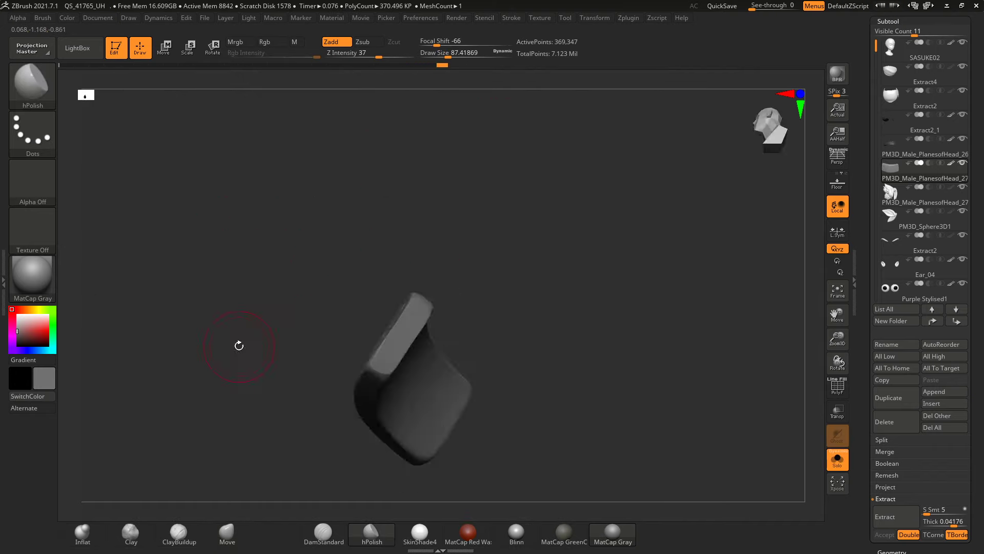
{"action": "mouse_move", "coordinate": [138, 244]}
{"action": "left_mouse_down"}
{"action": "mouse_move", "coordinate": [811, 443]}
{"action": "mouse_move", "coordinate": [435, 326]}
{"action": "mouse_move", "coordinate": [171, 180]}
{"action": "mouse_move", "coordinate": [198, 255]}
{"action": "mouse_move", "coordinate": [110, 171]}
{"action": "mouse_move", "coordinate": [246, 215]}
{"action": "left_mouse_up"}
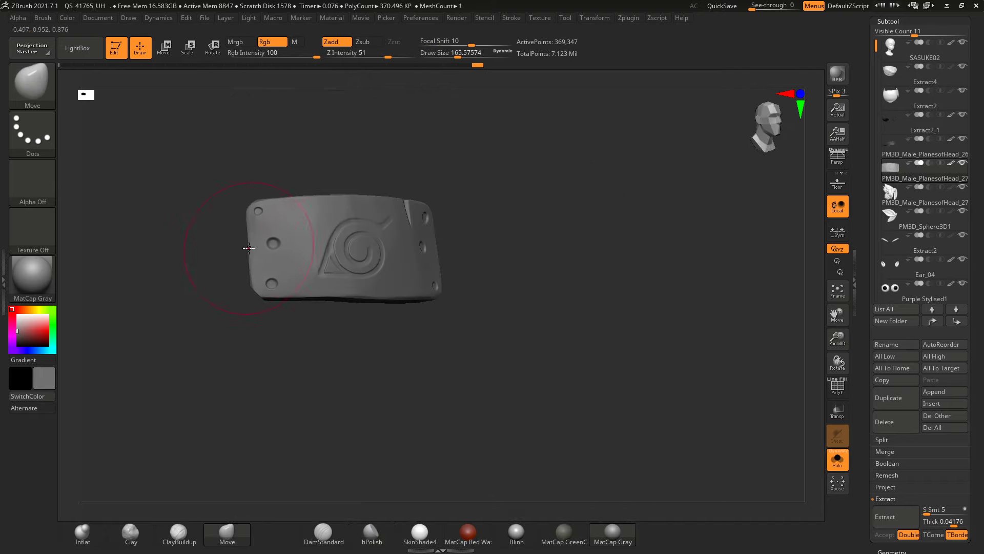
Step: Turn Solo off, select the Move brush, and frame the whole bust
{"action": "key", "text": "b"}
{"action": "key", "text": "m"}
{"action": "key", "text": "v"}
{"action": "key", "text": "f"}
{"action": "left_click_drag", "start_coordinate": [219, 282], "coordinate": [229, 294]}
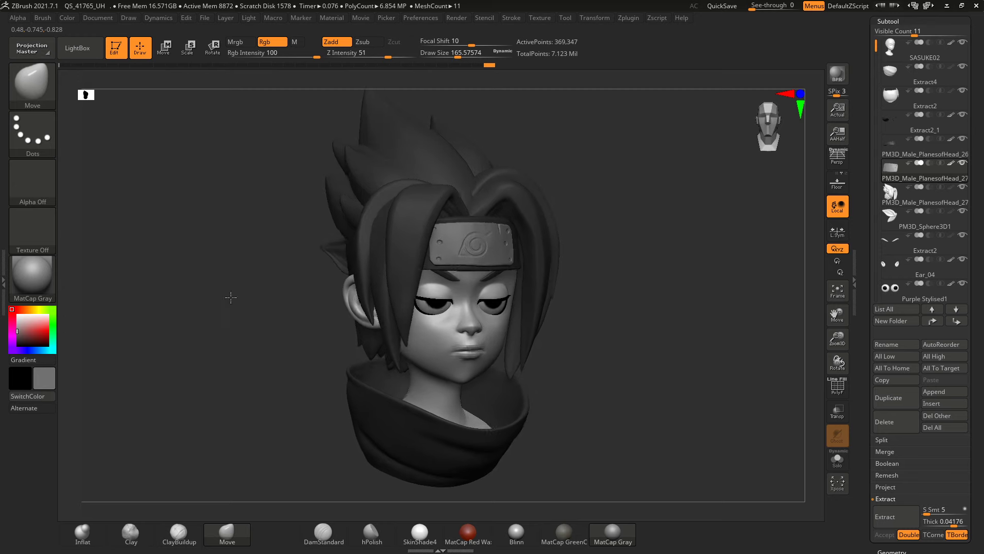
Step: Select the DamStandard brush and turn the bust to a new angle
{"action": "key", "text": "b"}
{"action": "key", "text": "d"}
{"action": "key", "text": "s"}
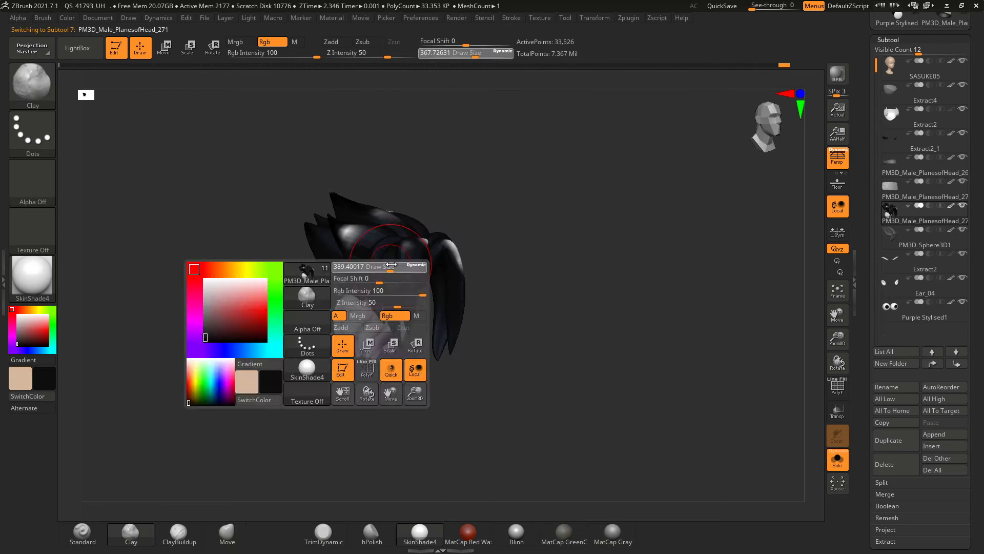
{"action": "left_click_drag", "start_coordinate": [391, 264], "coordinate": [428, 264]}
{"action": "mouse_move", "coordinate": [428, 267]}
{"action": "left_mouse_down"}
{"action": "mouse_move", "coordinate": [408, 386]}
{"action": "mouse_move", "coordinate": [242, 345]}
{"action": "mouse_move", "coordinate": [264, 275]}
{"action": "mouse_move", "coordinate": [248, 313]}
{"action": "mouse_move", "coordinate": [300, 376]}
{"action": "mouse_move", "coordinate": [165, 357]}
{"action": "mouse_move", "coordinate": [198, 345]}
{"action": "left_mouse_up"}
Step: Solo the head piece with a light skin tone, then choose a warm orange
{"action": "left_click", "coordinate": [28, 396]}
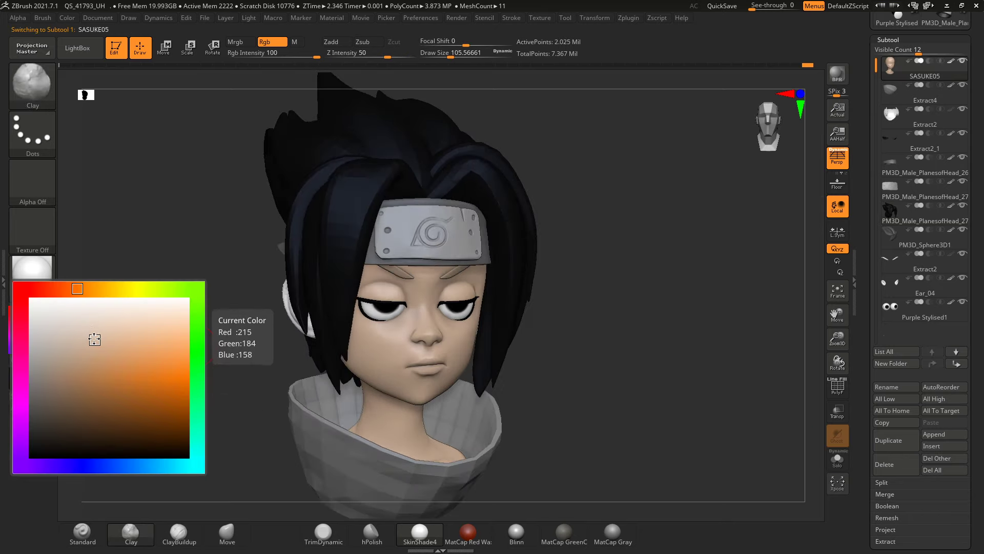
{"action": "left_click", "coordinate": [386, 310], "text": "alt"}
{"action": "key", "text": "ctrl+shift+s"}
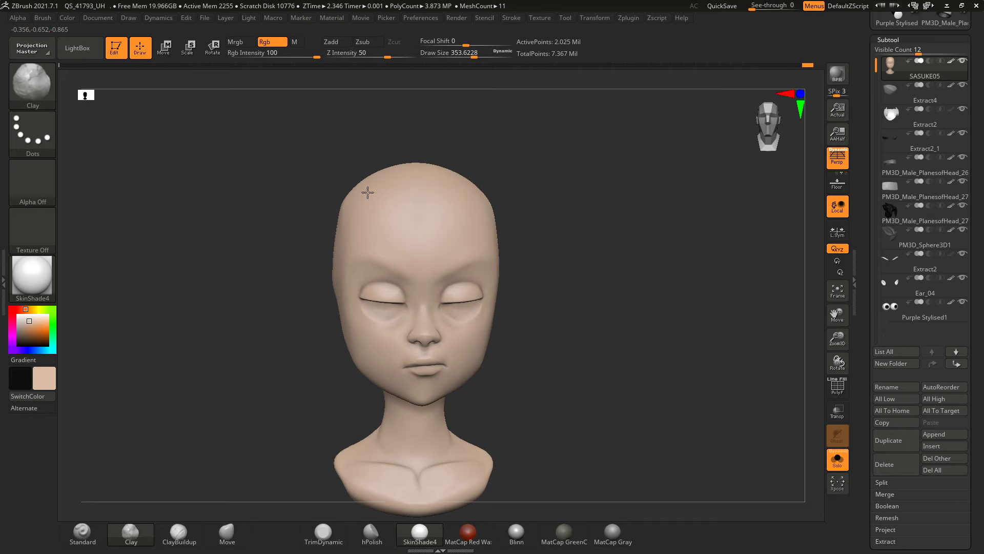
{"action": "left_click_drag", "start_coordinate": [246, 360], "coordinate": [140, 362]}
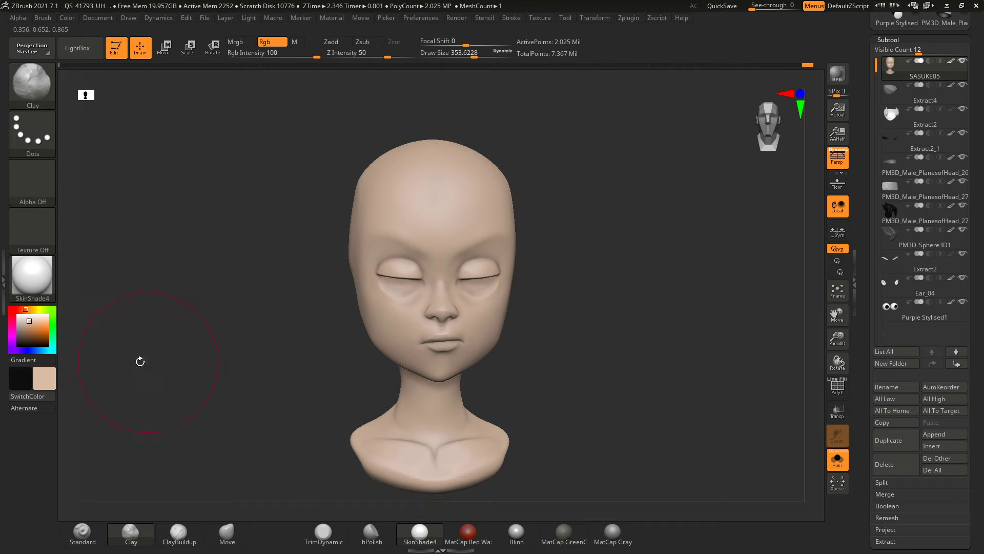
{"action": "left_click", "coordinate": [31, 327]}
{"action": "left_click_drag", "start_coordinate": [154, 308], "coordinate": [363, 286], "text": "alt"}
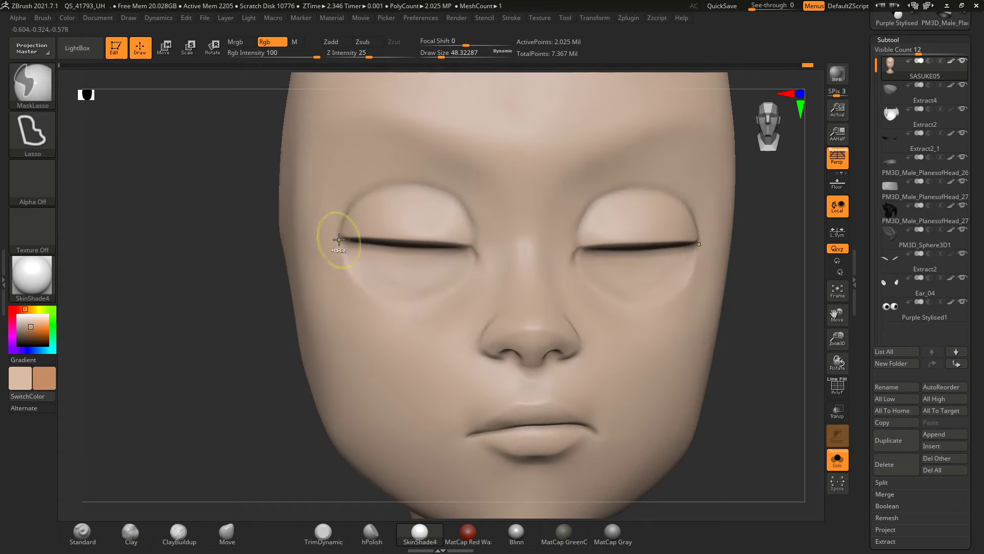
Step: Mask under both eyes and the nose tip, invert, and fill them orange
{"action": "left_click_drag", "start_coordinate": [339, 240], "coordinate": [466, 280], "text": "ctrl"}
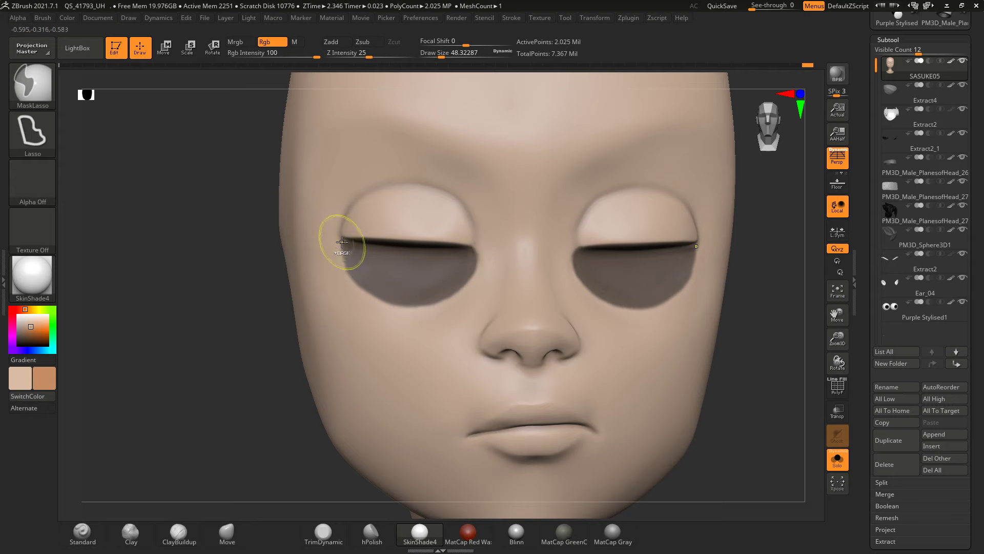
{"action": "left_click_drag", "start_coordinate": [342, 242], "coordinate": [344, 248], "text": "ctrl"}
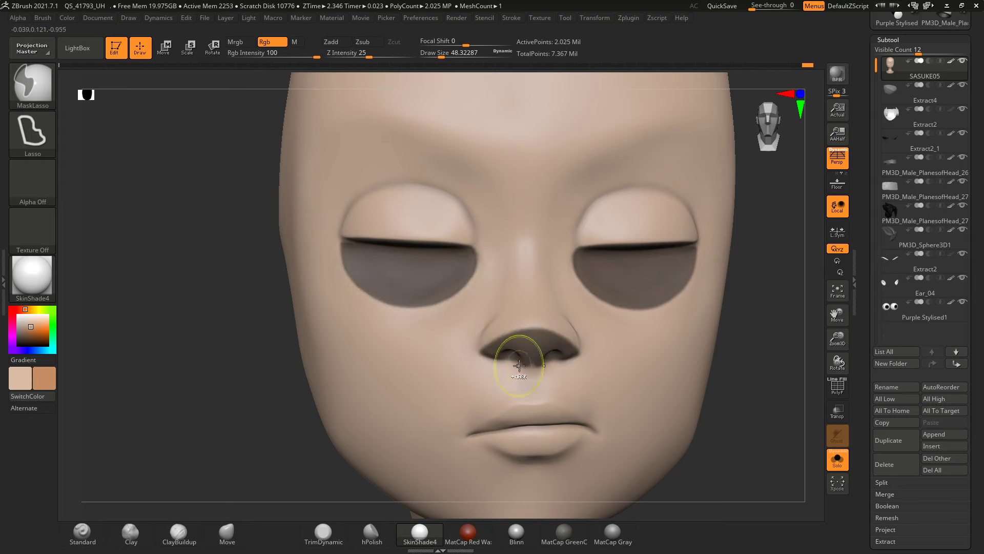
{"action": "mouse_move", "coordinate": [154, 329]}
{"action": "left_mouse_down", "text": "alt"}
{"action": "mouse_move", "coordinate": [172, 283]}
{"action": "mouse_move", "coordinate": [229, 291]}
{"action": "left_mouse_up", "text": "alt"}
{"action": "left_click", "coordinate": [229, 290], "text": "ctrl"}
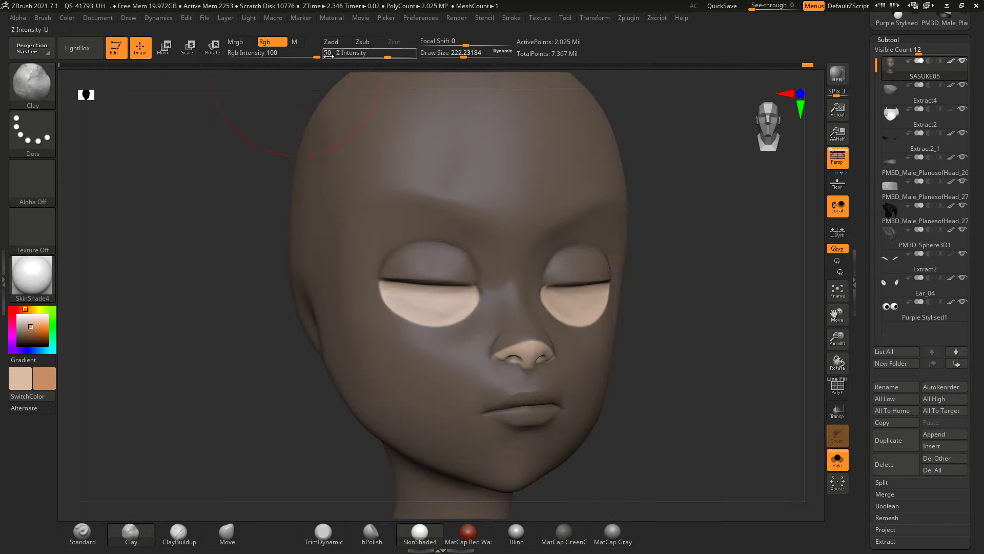
{"action": "left_click", "coordinate": [538, 349]}
{"action": "type", "text": "10"}
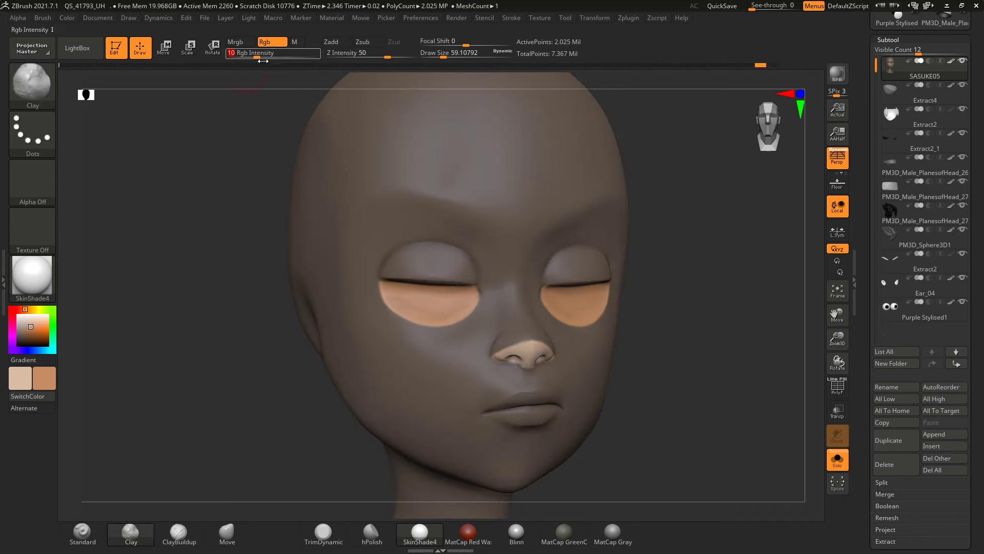
{"action": "key", "text": "Return"}
Step: Mask and paint the nose with a smaller brush, then clear the mask
{"action": "left_click_drag", "start_coordinate": [247, 309], "coordinate": [444, 269]}
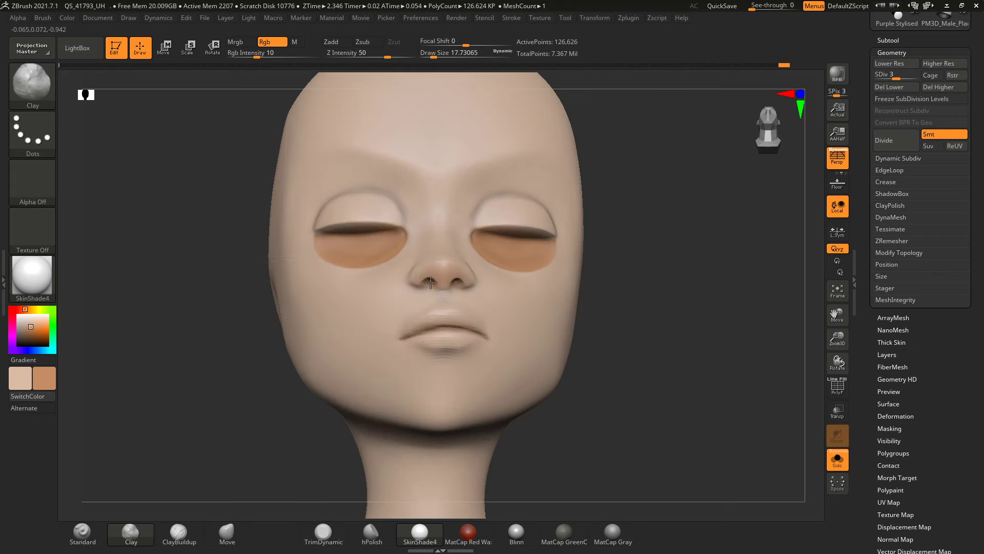
{"action": "key", "text": "["}
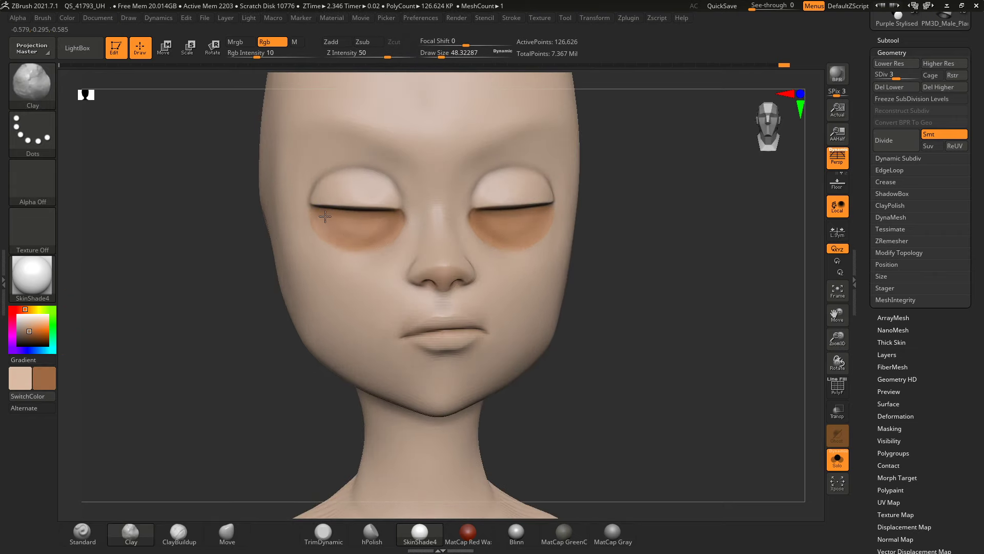
{"action": "key", "text": "space"}
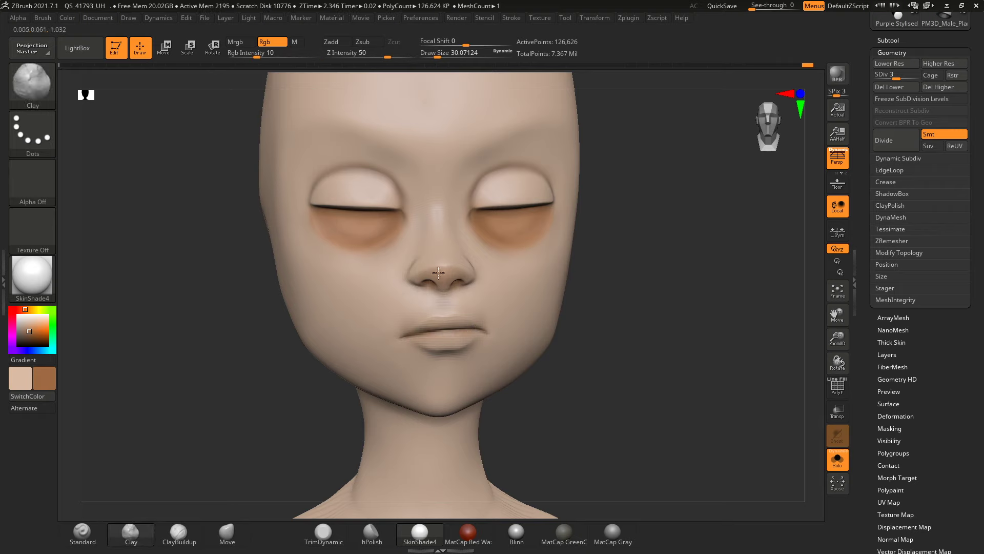
{"action": "left_click_drag", "start_coordinate": [422, 289], "coordinate": [423, 288], "text": "ctrl"}
{"action": "key", "text": "ctrl+i"}
{"action": "left_click_drag", "start_coordinate": [226, 302], "coordinate": [219, 301], "text": "ctrl"}
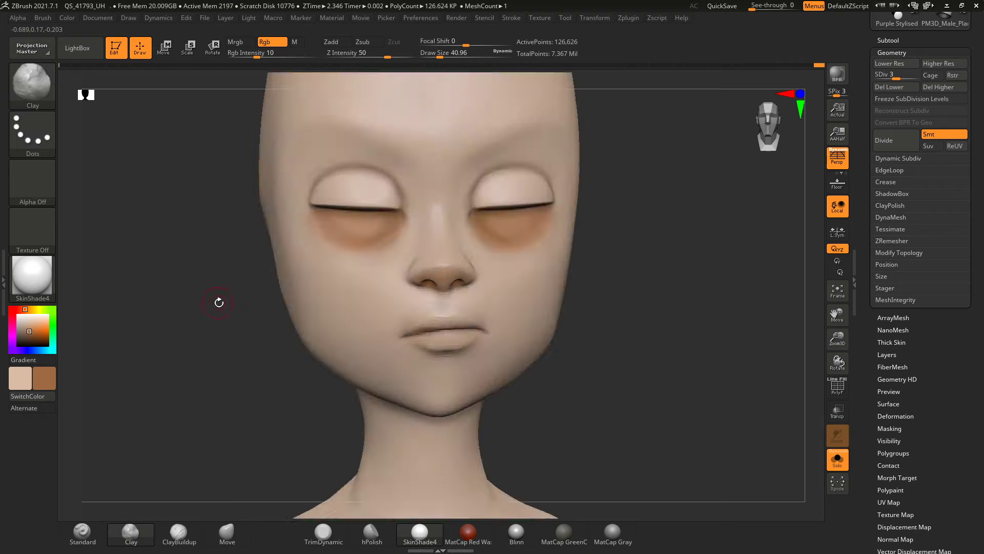
{"action": "key", "text": "f"}
Step: Mask and clear a cheek stripe, then step the face up a subdivision level
{"action": "mouse_move", "coordinate": [359, 333]}
{"action": "left_mouse_down", "text": "shift"}
{"action": "mouse_move", "coordinate": [399, 349]}
{"action": "mouse_move", "coordinate": [281, 290]}
{"action": "left_mouse_up", "text": "shift"}
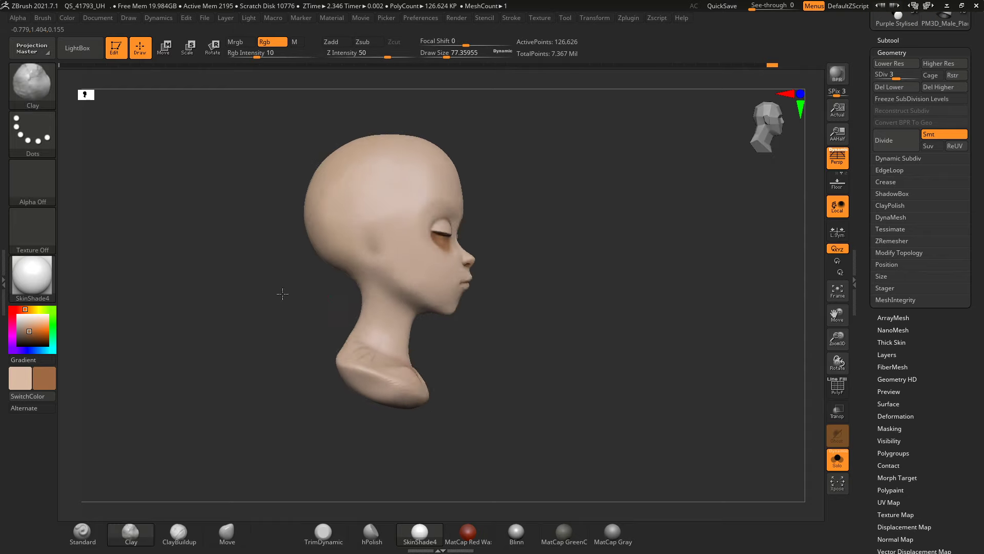
{"action": "left_click_drag", "start_coordinate": [379, 272], "coordinate": [381, 271], "text": "ctrl"}
{"action": "key", "text": "ctrl+i"}
{"action": "left_click", "coordinate": [252, 281], "text": "ctrl"}
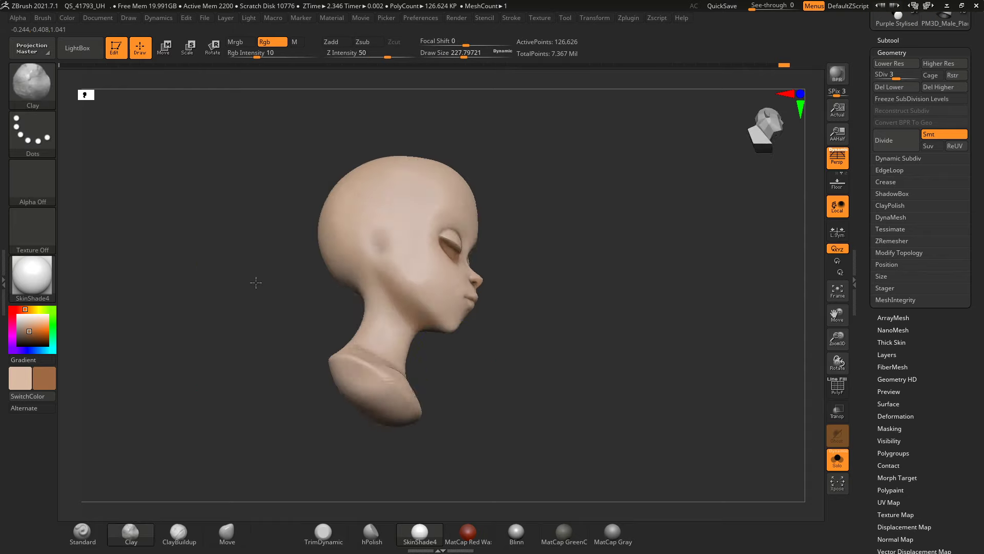
{"action": "left_click_drag", "start_coordinate": [252, 282], "coordinate": [323, 356], "text": "shift"}
{"action": "key", "text": "ctrl+d"}
Step: Mask the lips and paint them a soft pink
{"action": "key", "text": "ctrl"}
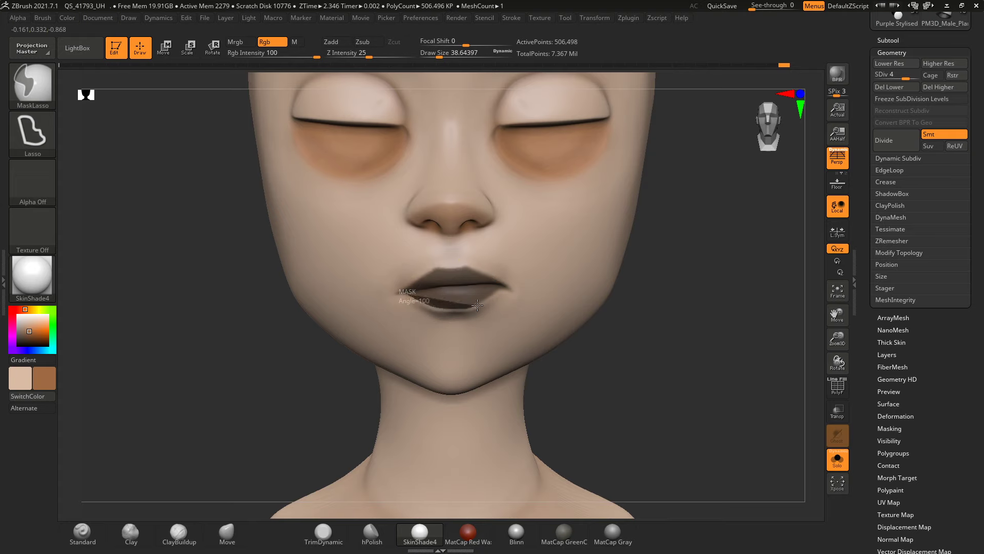
{"action": "left_click_drag", "start_coordinate": [428, 266], "coordinate": [400, 290], "text": "ctrl"}
{"action": "left_click", "coordinate": [71, 367], "text": "ctrl"}
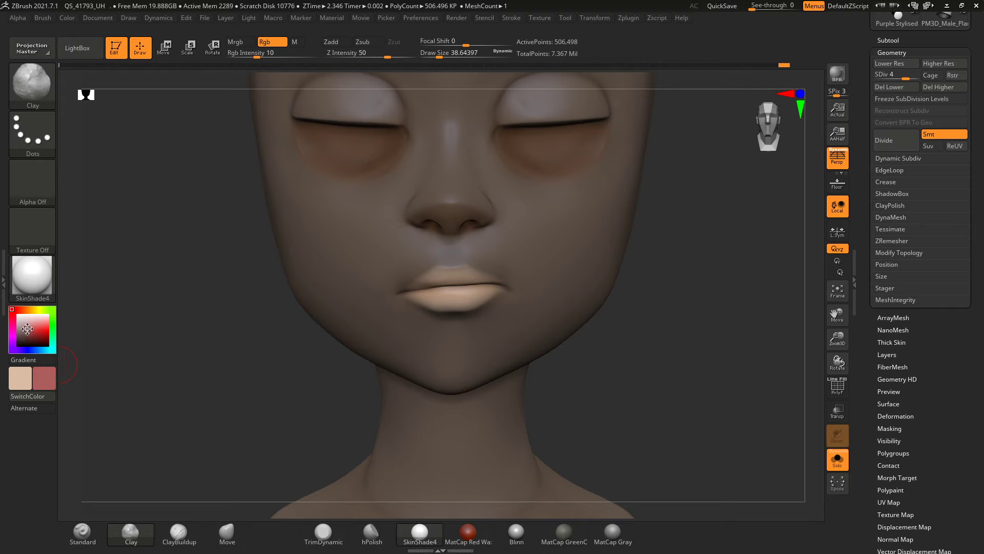
{"action": "right_click", "coordinate": [417, 277]}
{"action": "right_click", "coordinate": [333, 328]}
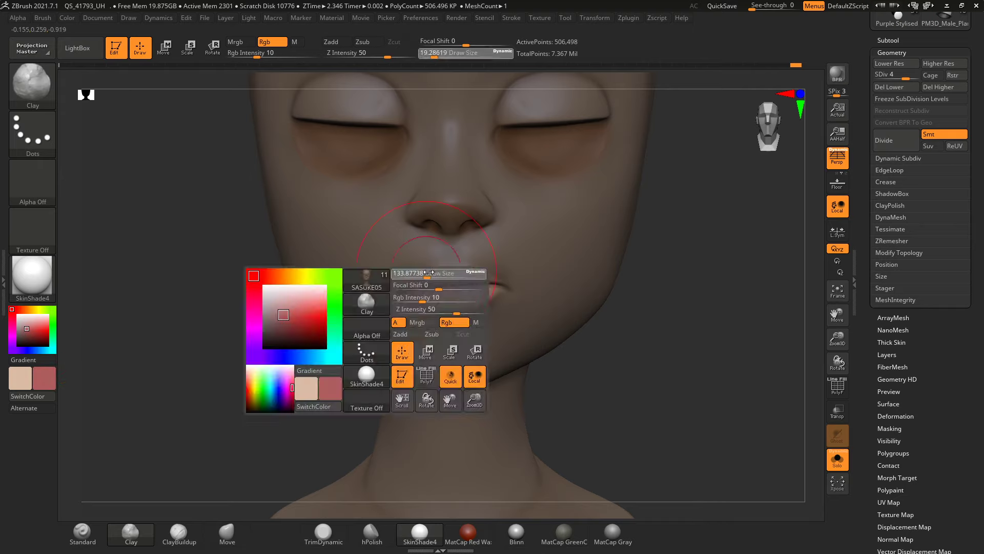
{"action": "left_click_drag", "start_coordinate": [400, 276], "coordinate": [524, 232]}
Step: Lower the subdivision, clear the mask, and show the full ninja bust again
{"action": "key", "text": "shift+d"}
{"action": "key", "text": "shift+d"}
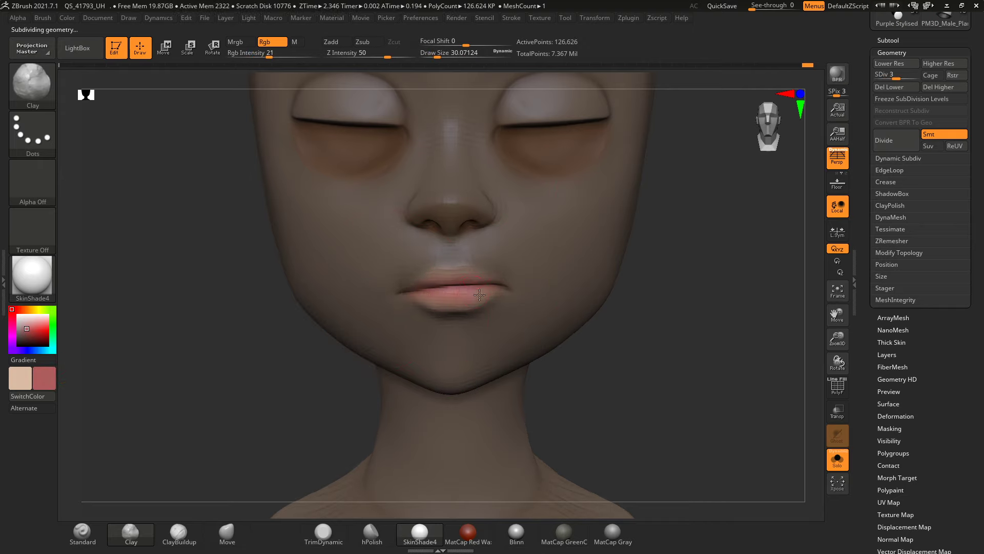
{"action": "left_click_drag", "start_coordinate": [153, 268], "coordinate": [133, 287], "text": "ctrl"}
{"action": "key", "text": "f"}
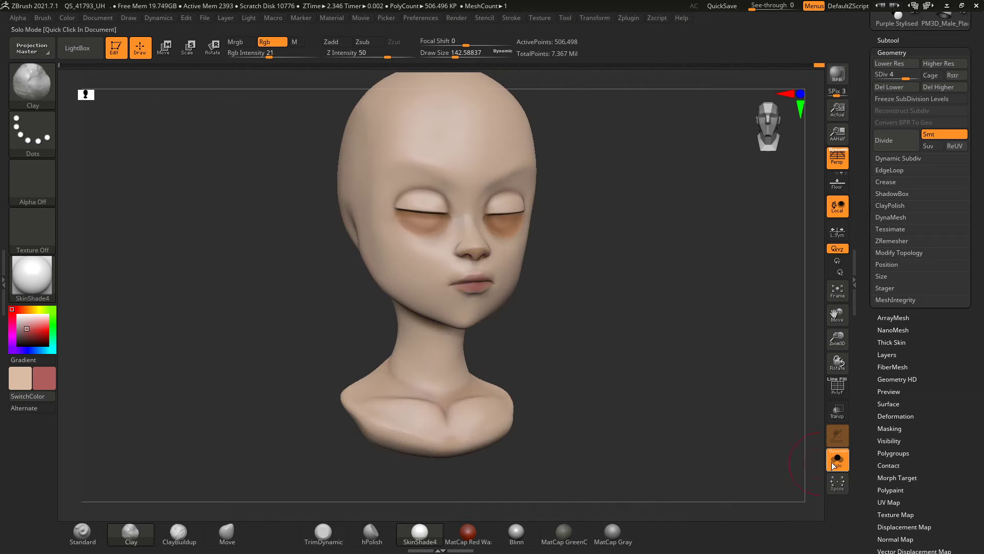
{"action": "key", "text": "shift+s"}
{"action": "scroll", "coordinate": [467, 287], "scroll_direction": "up", "scroll_amount": 5}
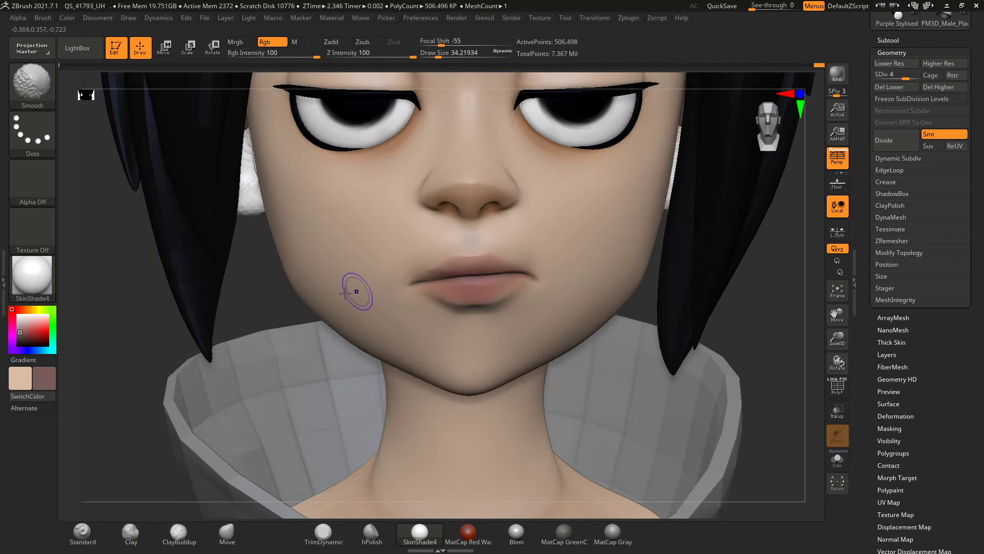
{"action": "key", "text": "f"}
{"action": "mouse_move", "coordinate": [242, 246]}
{"action": "left_mouse_down"}
{"action": "mouse_move", "coordinate": [138, 275]}
{"action": "mouse_move", "coordinate": [165, 287]}
{"action": "left_mouse_up"}
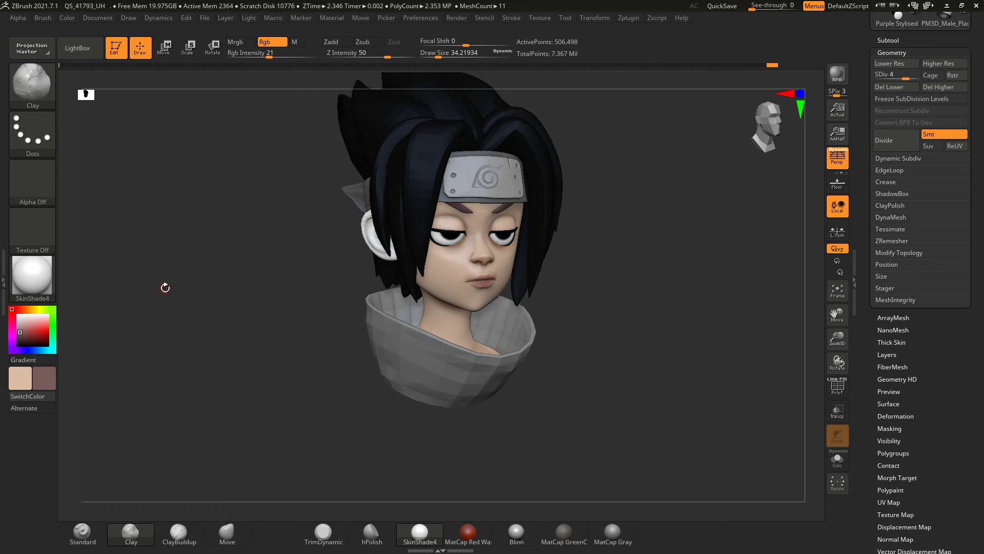
Step: QuickSave the project, then smooth and reshape the Ear_04 ear with Smooth and Move
{"action": "left_click", "coordinate": [718, 6]}
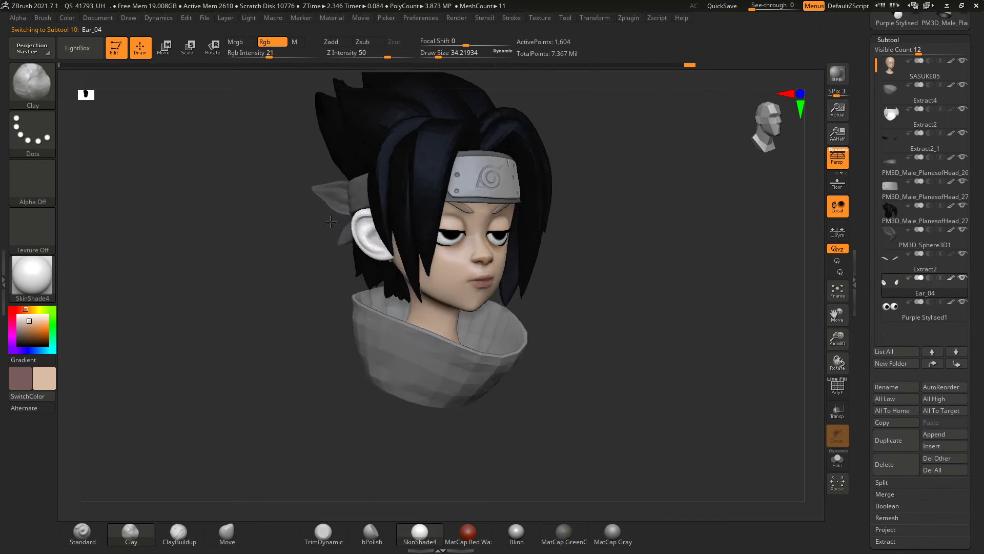
{"action": "left_click", "coordinate": [892, 52]}
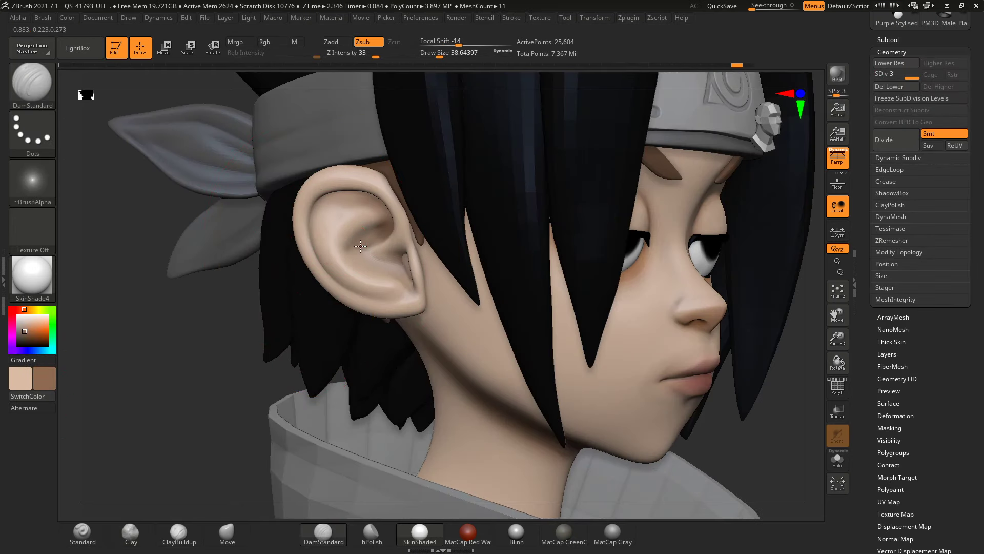
{"action": "key", "text": "space"}
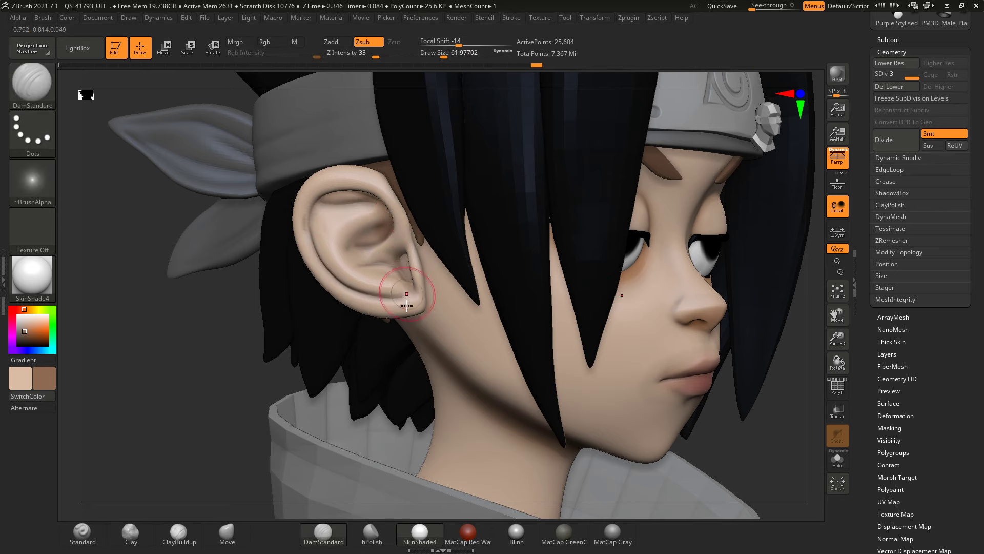
{"action": "left_click_drag", "start_coordinate": [358, 215], "coordinate": [342, 201], "text": "shift"}
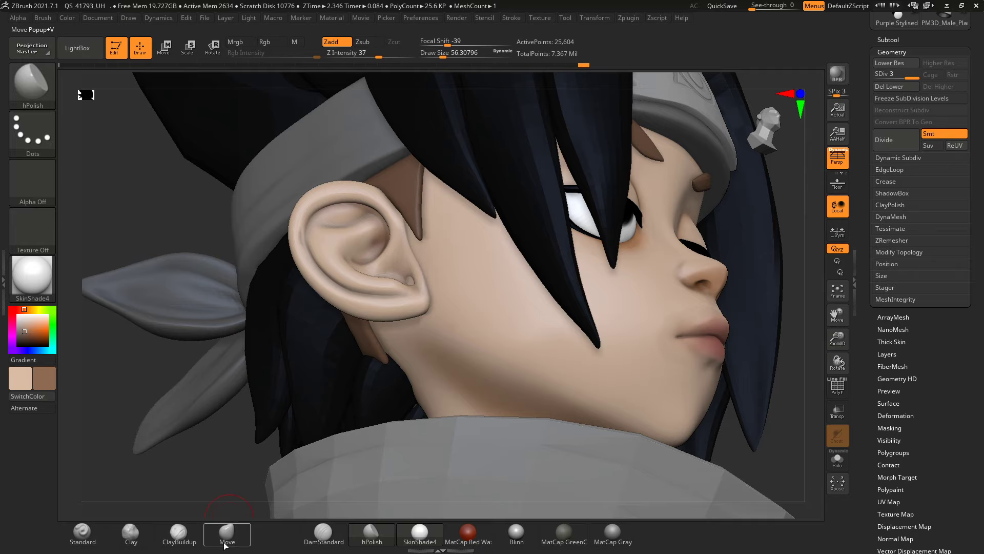
{"action": "left_click", "coordinate": [226, 546]}
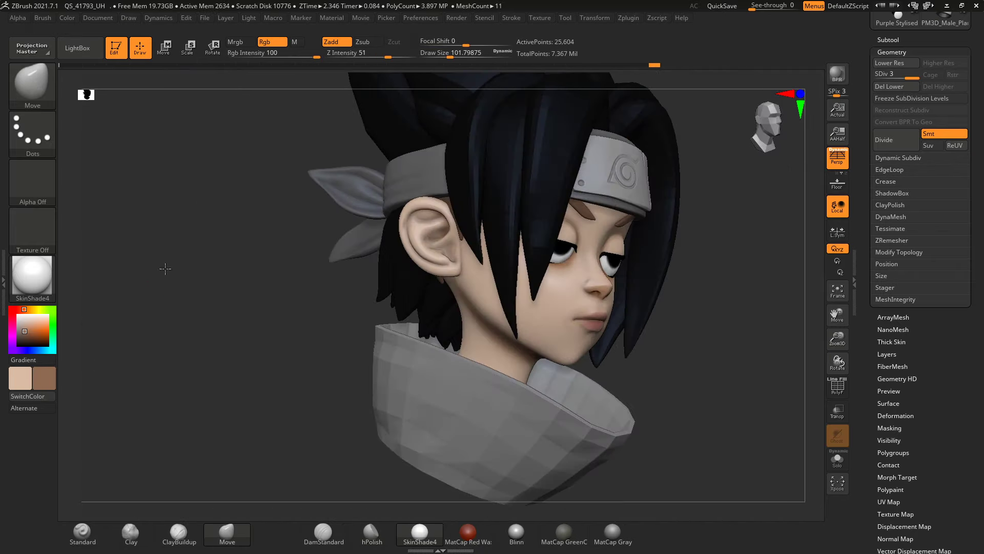
{"action": "key", "text": "bracketleft"}
{"action": "key", "text": "bracketleft"}
{"action": "key", "text": "bracketleft"}
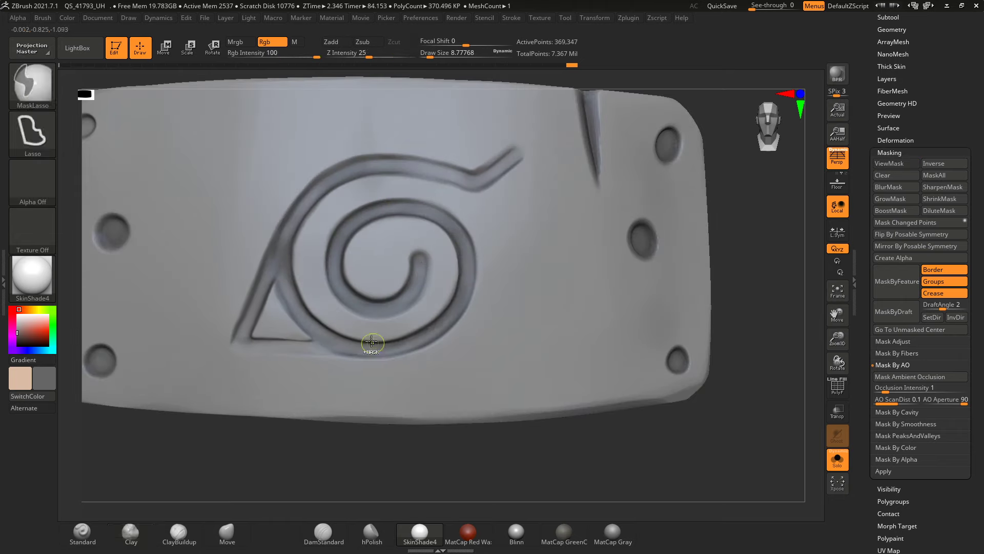
Step: Mask the spiral emblem on the headband plate and bring up the Geometry settings
{"action": "left_click_drag", "start_coordinate": [372, 342], "coordinate": [393, 207], "text": "ctrl"}
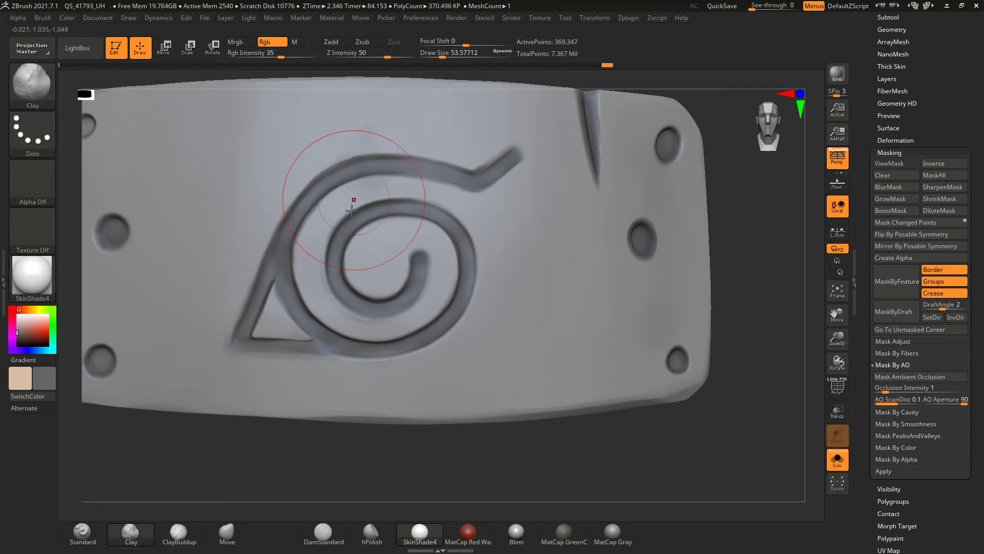
{"action": "left_click", "coordinate": [893, 29]}
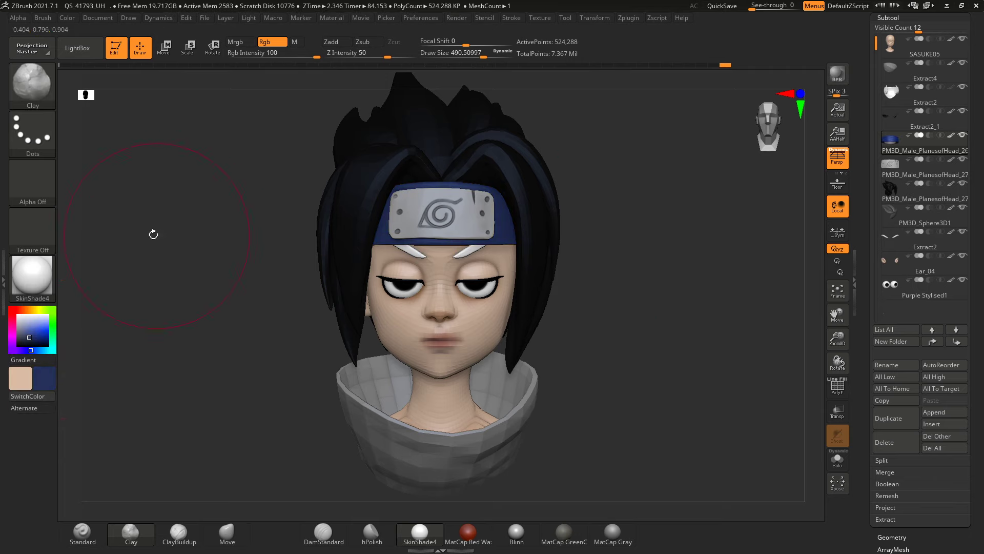
Step: Select the headband cloth and unwrap its UVs with UV Master
{"action": "left_click_drag", "start_coordinate": [154, 234], "coordinate": [279, 285]}
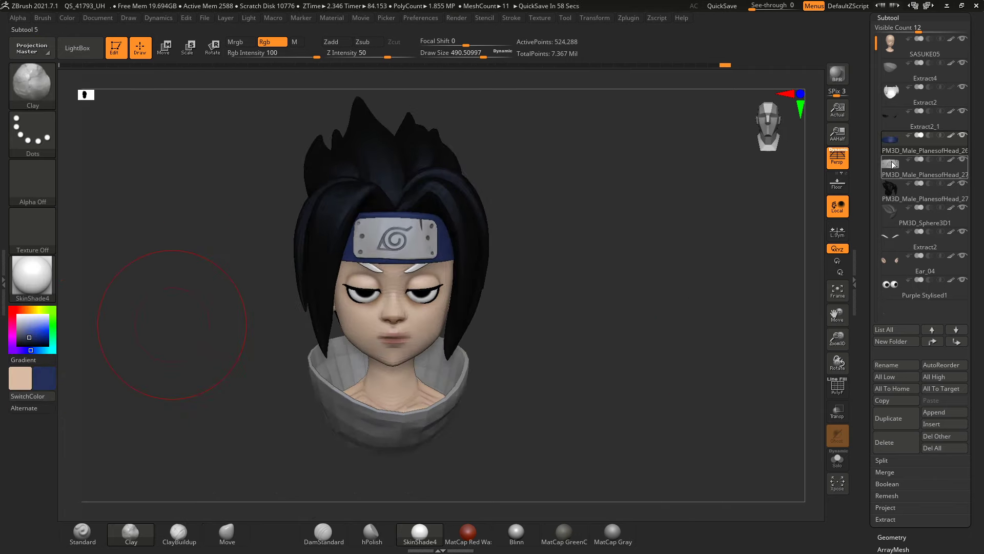
{"action": "left_click", "coordinate": [890, 211]}
{"action": "left_click", "coordinate": [629, 17]}
{"action": "left_click", "coordinate": [657, 239]}
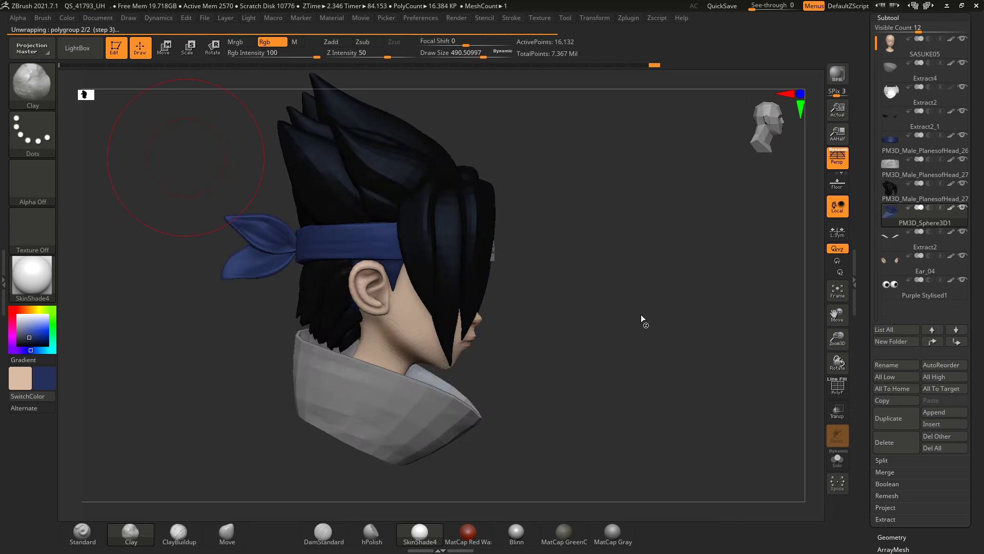
Step: Select the eyebrow and then the collar piece while viewing the head near-front
{"action": "left_click", "coordinate": [410, 229], "text": "alt"}
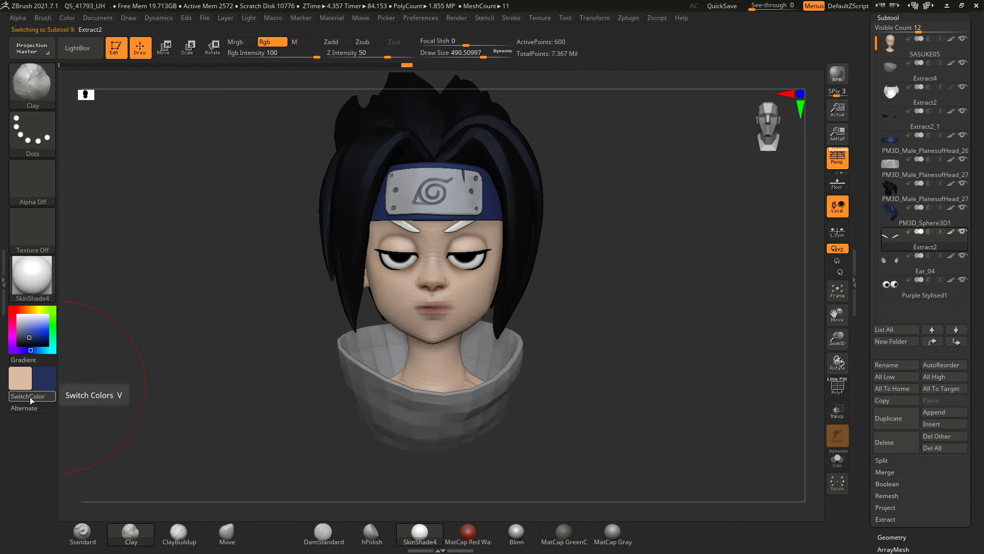
{"action": "mouse_move", "coordinate": [308, 215]}
{"action": "left_mouse_down"}
{"action": "mouse_move", "coordinate": [264, 280]}
{"action": "mouse_move", "coordinate": [386, 308]}
{"action": "mouse_move", "coordinate": [313, 338]}
{"action": "left_mouse_up"}
{"action": "left_click", "coordinate": [925, 69]}
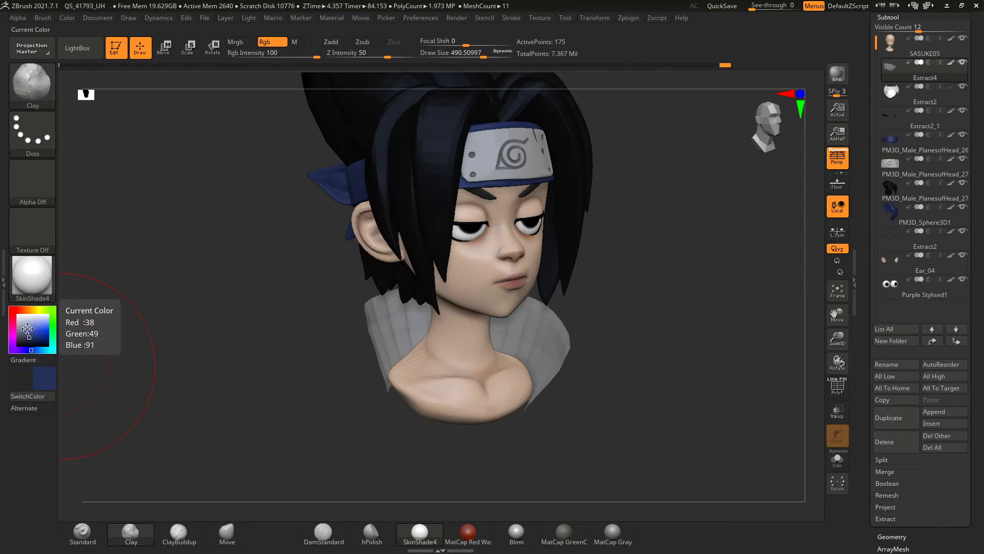
{"action": "mouse_move", "coordinate": [222, 440]}
{"action": "left_mouse_down"}
{"action": "mouse_move", "coordinate": [194, 336]}
{"action": "mouse_move", "coordinate": [191, 345]}
{"action": "mouse_move", "coordinate": [310, 384]}
{"action": "mouse_move", "coordinate": [237, 352]}
{"action": "mouse_move", "coordinate": [114, 347]}
{"action": "mouse_move", "coordinate": [158, 356]}
{"action": "mouse_move", "coordinate": [186, 296]}
{"action": "mouse_move", "coordinate": [195, 301]}
{"action": "left_mouse_up"}
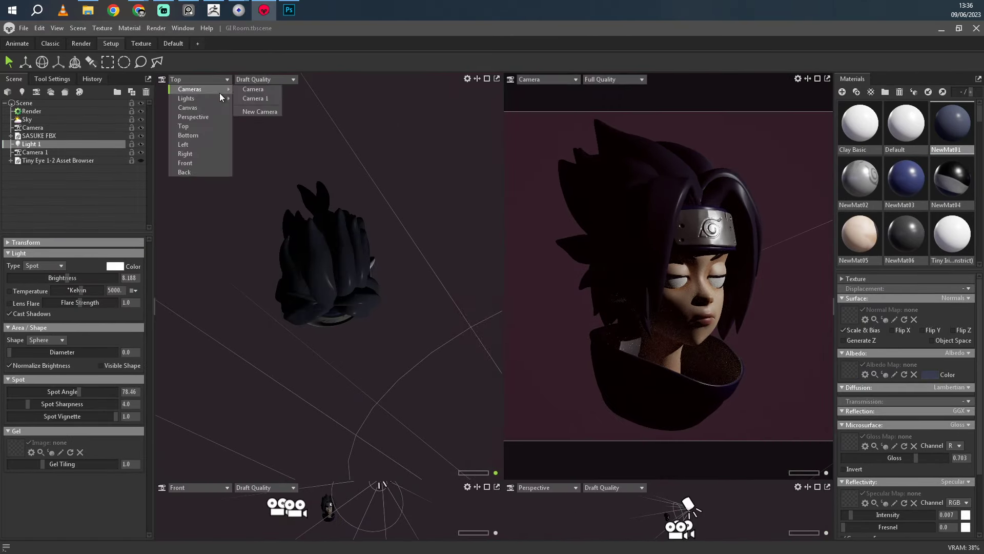
Step: View the scene through Camera 1, then select the sky settings and a head mesh piece
{"action": "left_click", "coordinate": [255, 98]}
{"action": "left_click", "coordinate": [26, 119]}
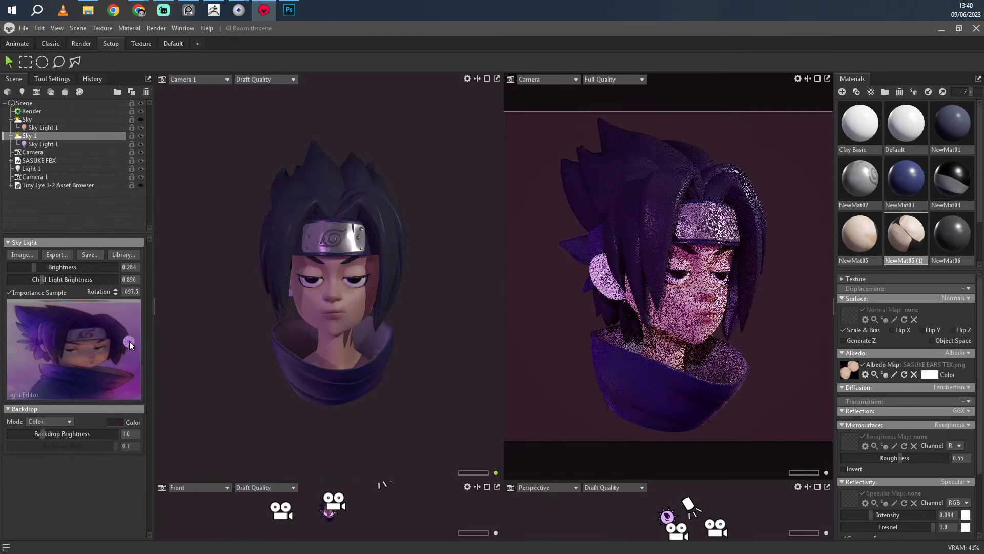
{"action": "left_click", "coordinate": [601, 284]}
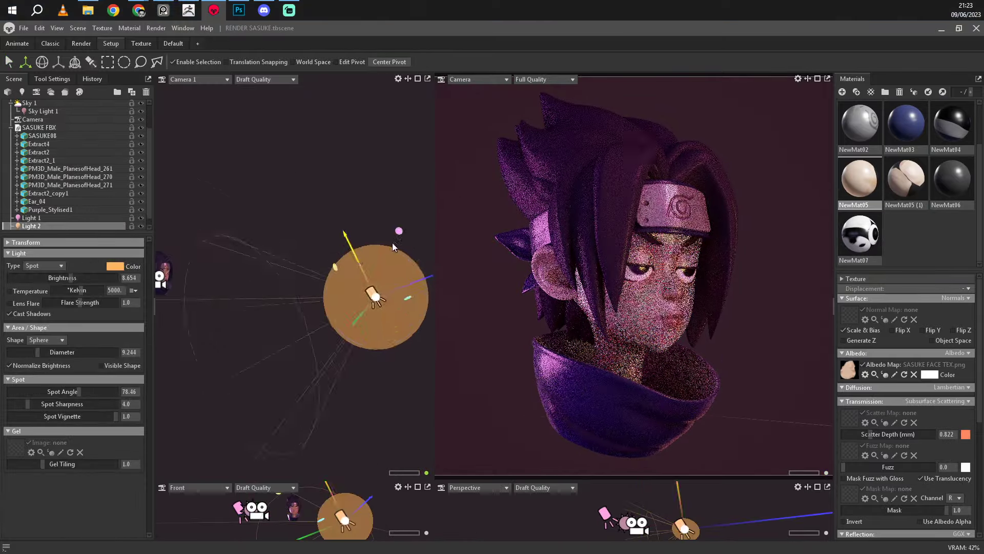
Step: Move the orange spot light beside the head and further left, then inspect the headband material
{"action": "key", "text": "w"}
{"action": "left_click_drag", "start_coordinate": [249, 368], "coordinate": [411, 226]}
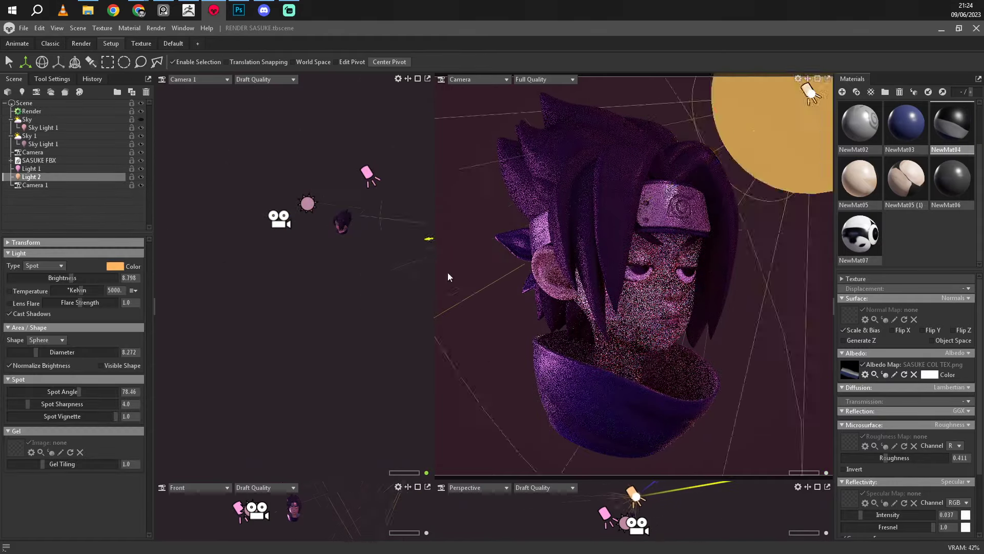
{"action": "key", "text": "w"}
{"action": "left_click_drag", "start_coordinate": [359, 287], "coordinate": [198, 261]}
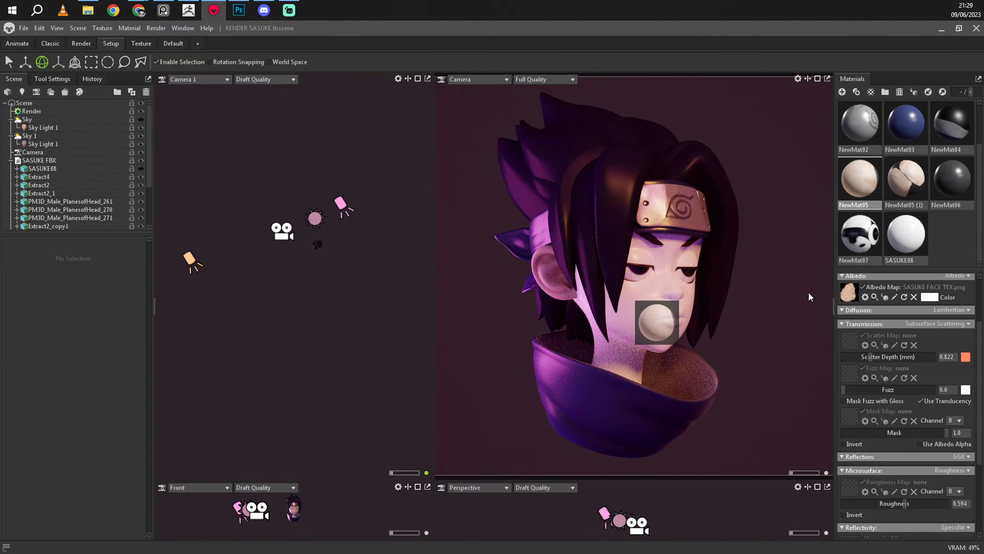
{"action": "left_click", "coordinate": [661, 216]}
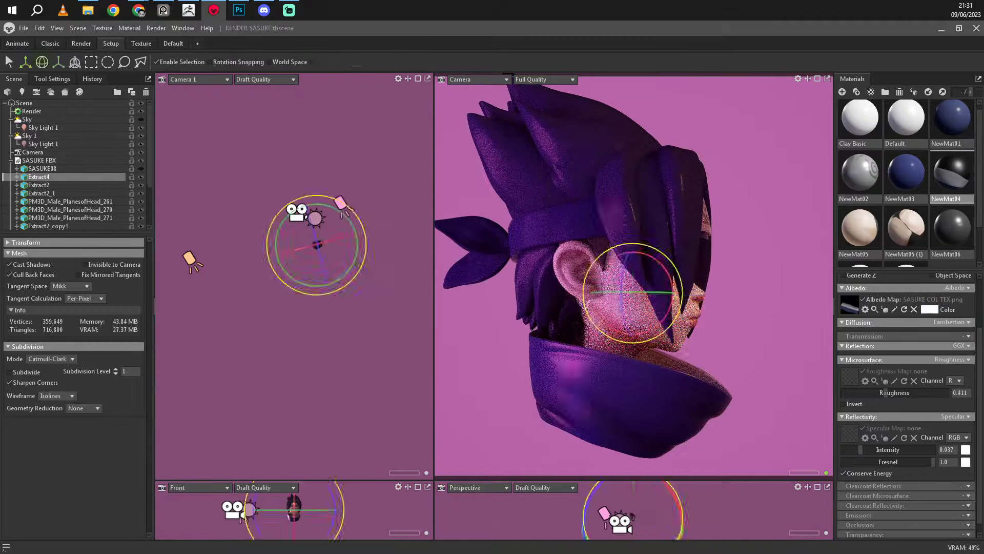
Step: Pull the camera's focus distance slightly closer and orbit to face the head front-on
{"action": "left_click", "coordinate": [75, 389]}
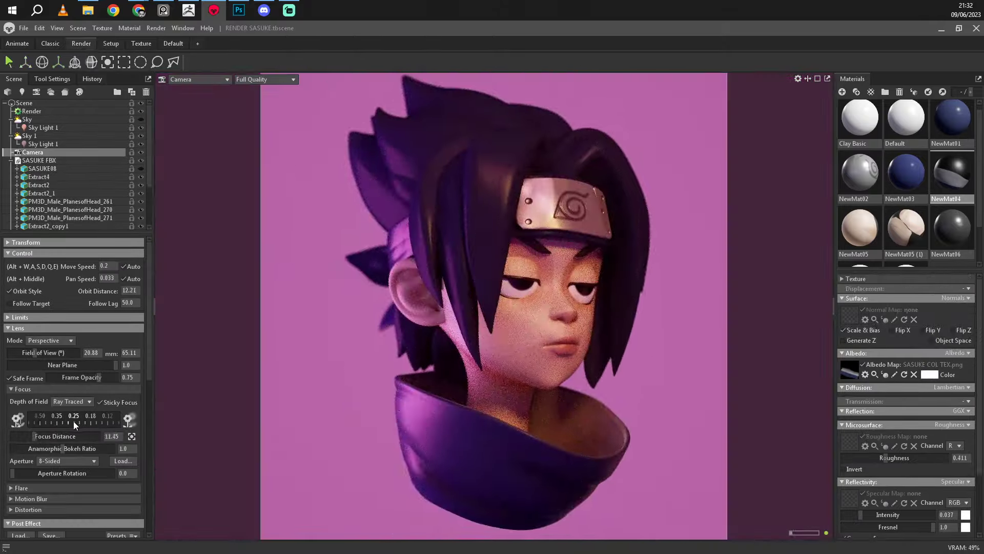
{"action": "left_click_drag", "start_coordinate": [44, 436], "coordinate": [34, 436]}
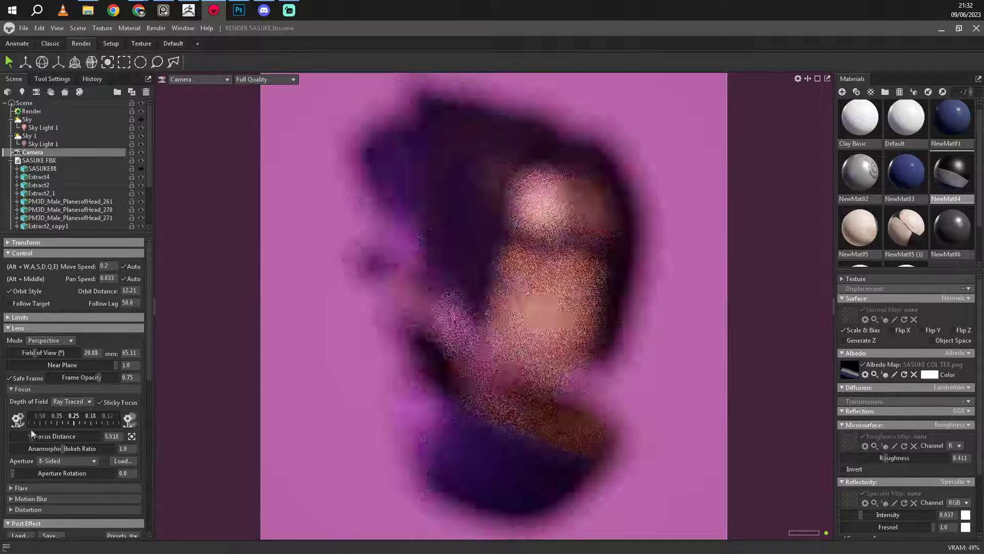
{"action": "mouse_move", "coordinate": [160, 437]}
{"action": "left_mouse_down"}
{"action": "mouse_move", "coordinate": [318, 383]}
{"action": "mouse_move", "coordinate": [351, 428]}
{"action": "mouse_move", "coordinate": [357, 399]}
{"action": "mouse_move", "coordinate": [237, 414]}
{"action": "left_mouse_up"}
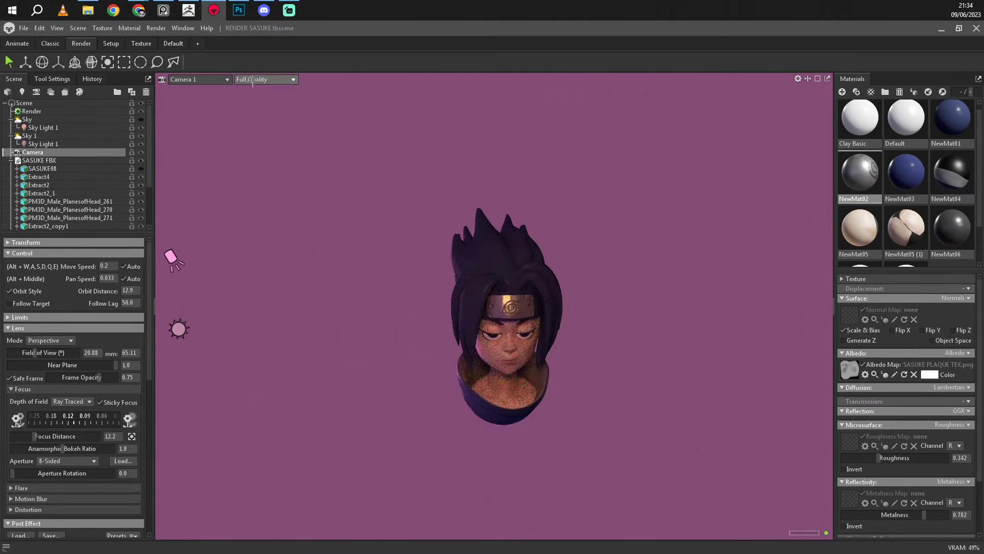
Step: Place the blue spot light at the head's upper right and dim it slightly
{"action": "mouse_move", "coordinate": [171, 255]}
{"action": "left_mouse_down"}
{"action": "mouse_move", "coordinate": [286, 220]}
{"action": "mouse_move", "coordinate": [187, 282]}
{"action": "mouse_move", "coordinate": [243, 393]}
{"action": "mouse_move", "coordinate": [792, 235]}
{"action": "left_mouse_up"}
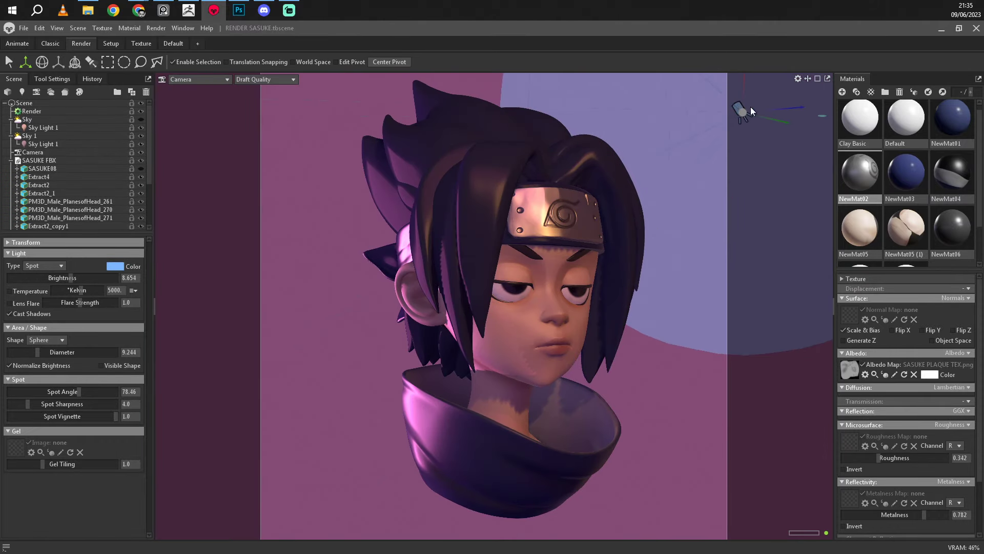
{"action": "key", "text": "e"}
{"action": "left_click_drag", "start_coordinate": [37, 352], "coordinate": [38, 352]}
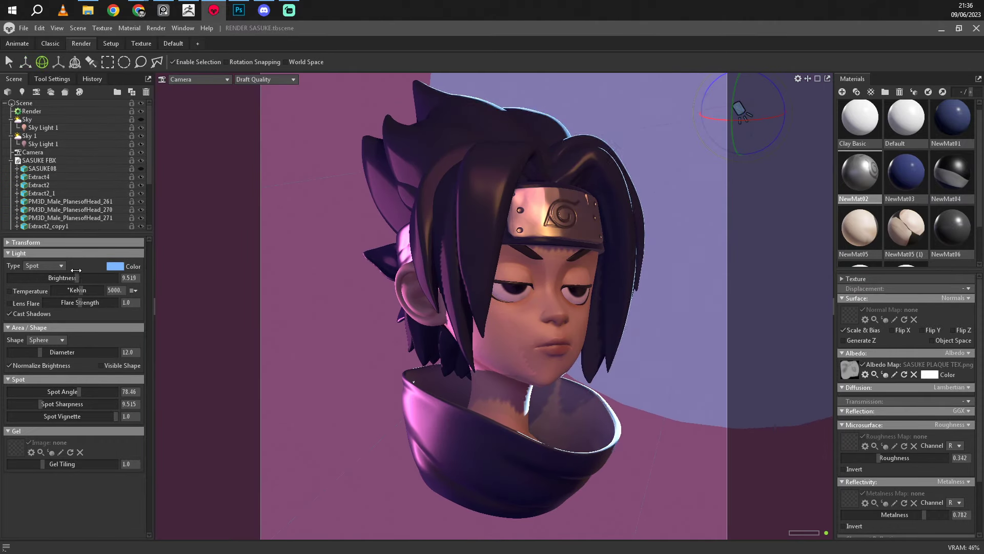
{"action": "left_click_drag", "start_coordinate": [76, 271], "coordinate": [72, 278]}
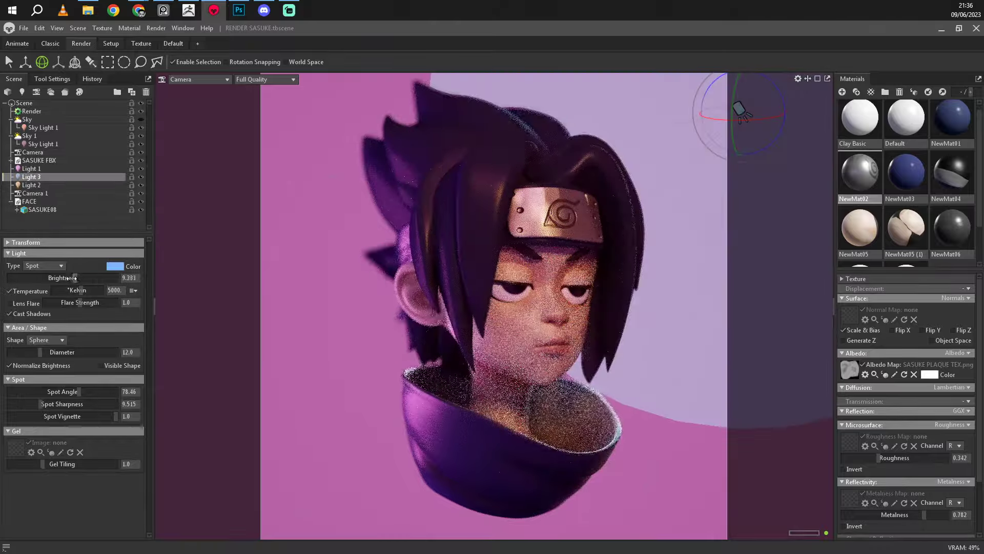
{"action": "left_click", "coordinate": [327, 462]}
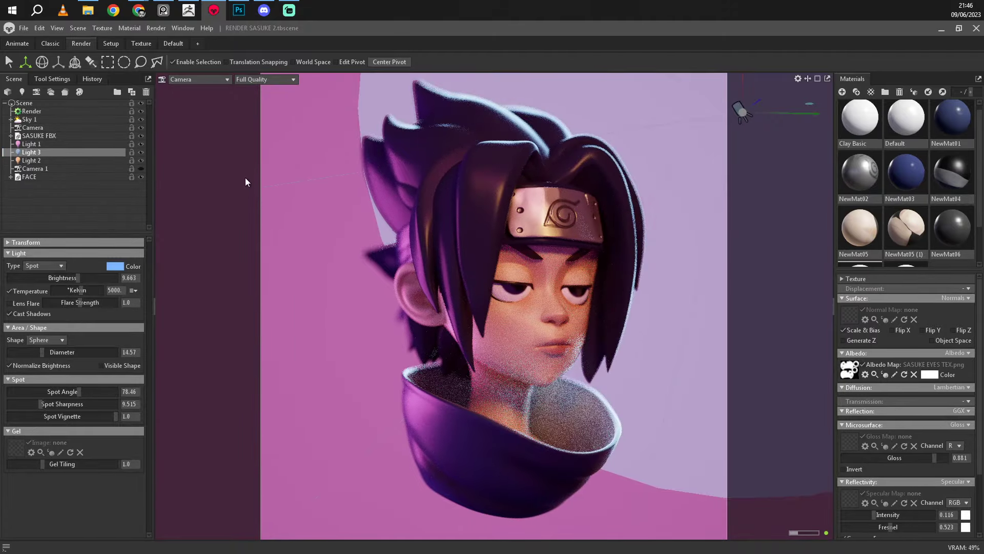
Step: Raise the camera's chromatic aberration
{"action": "left_click", "coordinate": [29, 337]}
{"action": "scroll", "coordinate": [62, 352], "scroll_direction": "down", "scroll_amount": 5}
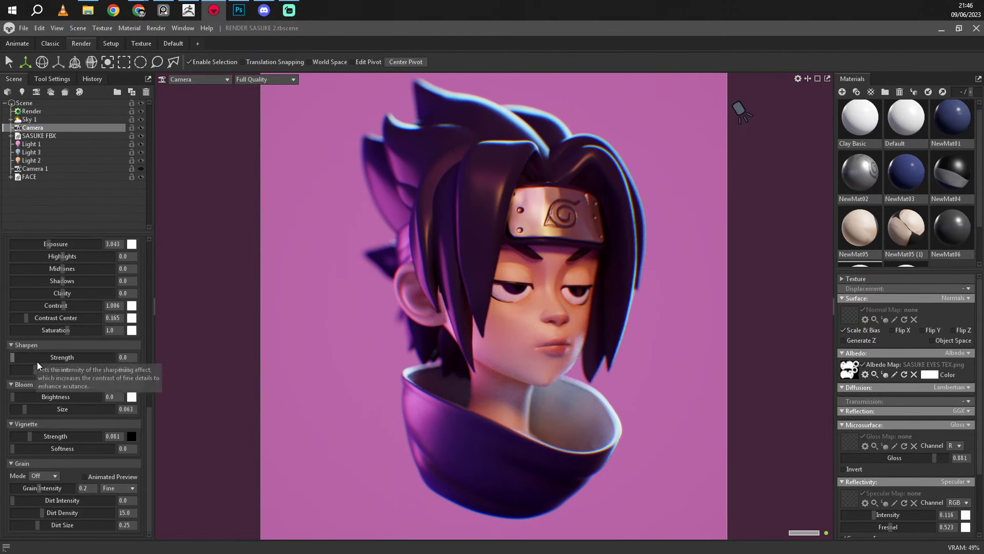
{"action": "left_click_drag", "start_coordinate": [13, 435], "coordinate": [68, 435]}
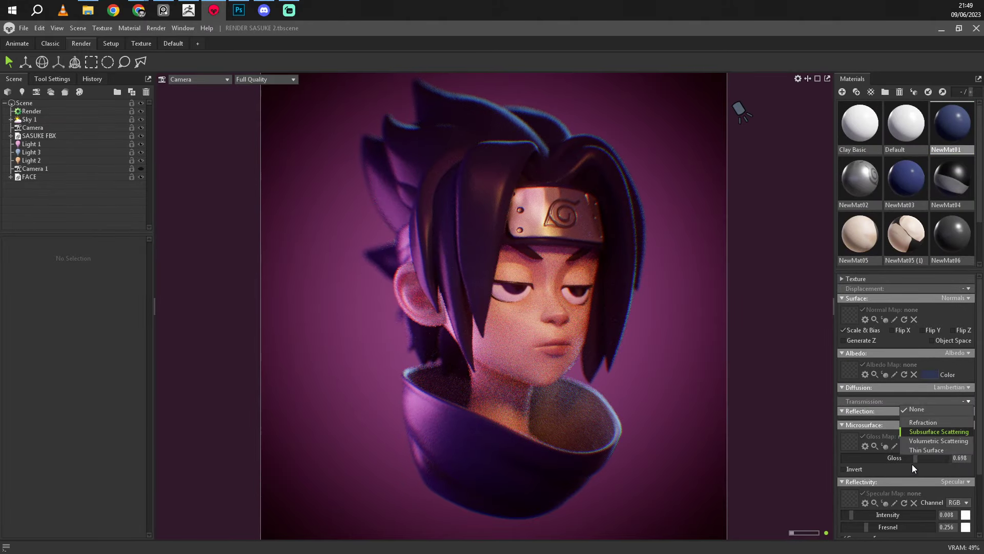
Step: Give the hair material subsurface scattering and lower the contrast center to 0.3
{"action": "left_click", "coordinate": [939, 432]}
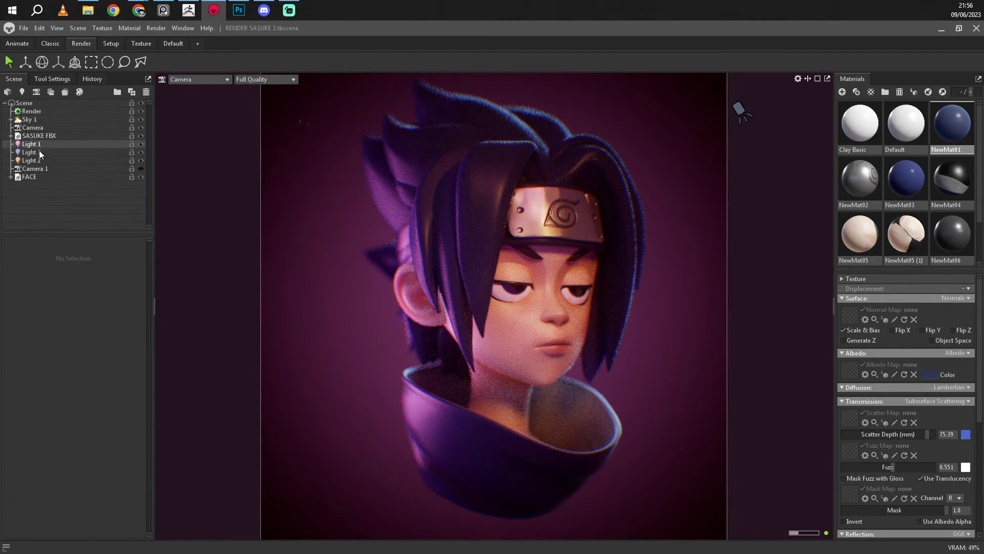
{"action": "scroll", "coordinate": [38, 414], "scroll_direction": "up", "scroll_amount": 2}
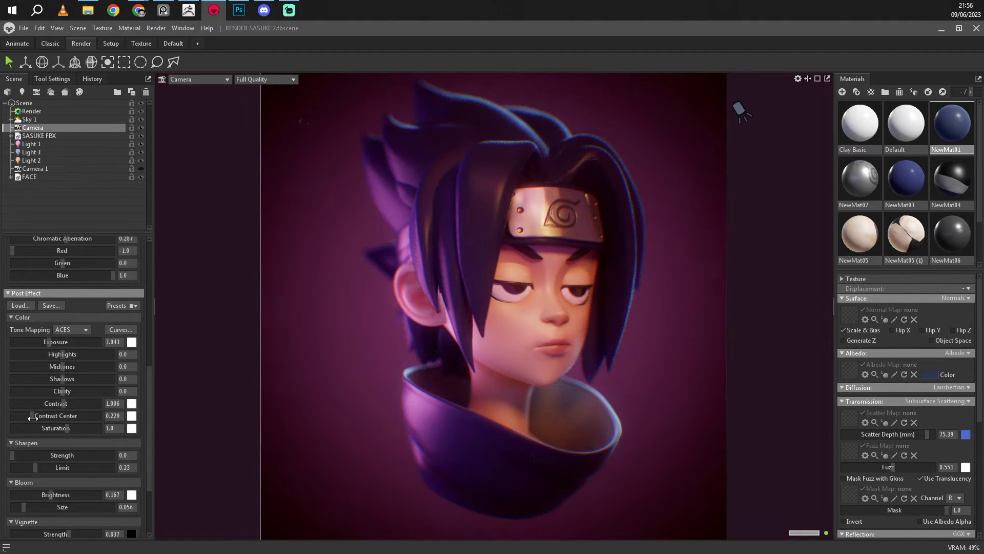
{"action": "left_click", "coordinate": [38, 414]}
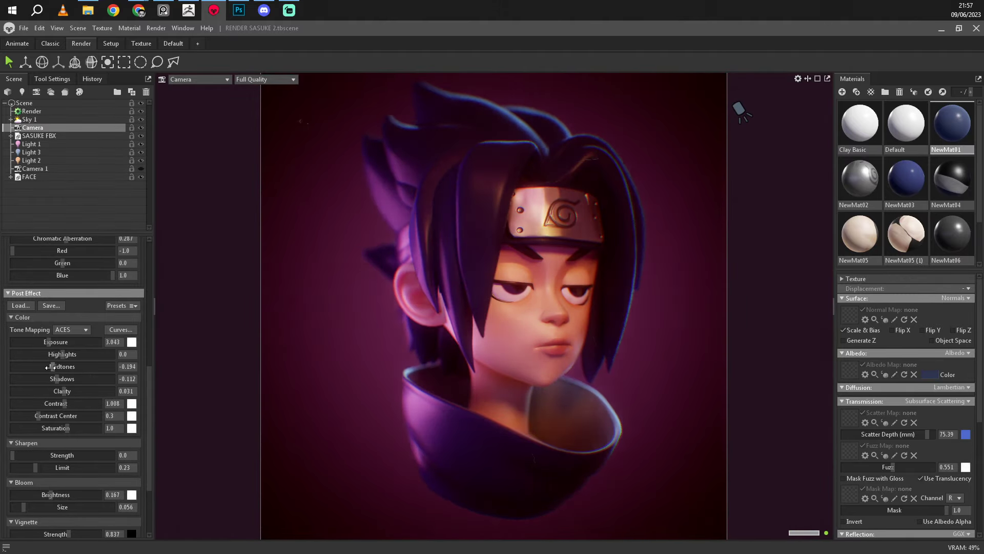
{"action": "scroll", "coordinate": [56, 400], "scroll_direction": "up", "scroll_amount": 3}
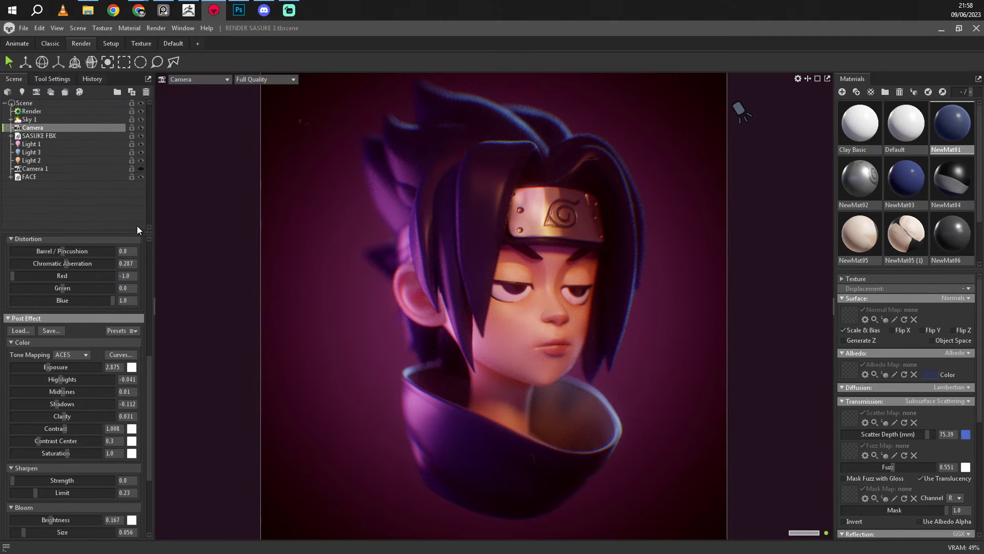
{"action": "key", "text": "Up"}
Step: Raise the sky light brightness and set a pink backdrop colour
{"action": "left_click_drag", "start_coordinate": [8, 267], "coordinate": [34, 266]}
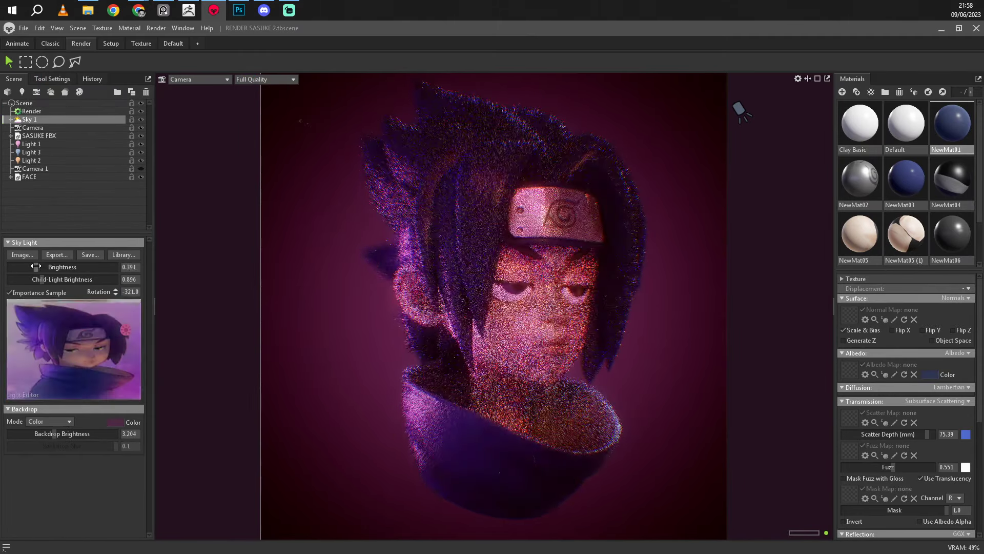
{"action": "left_click", "coordinate": [115, 422]}
{"action": "left_click", "coordinate": [248, 243]}
{"action": "left_click", "coordinate": [292, 204]}
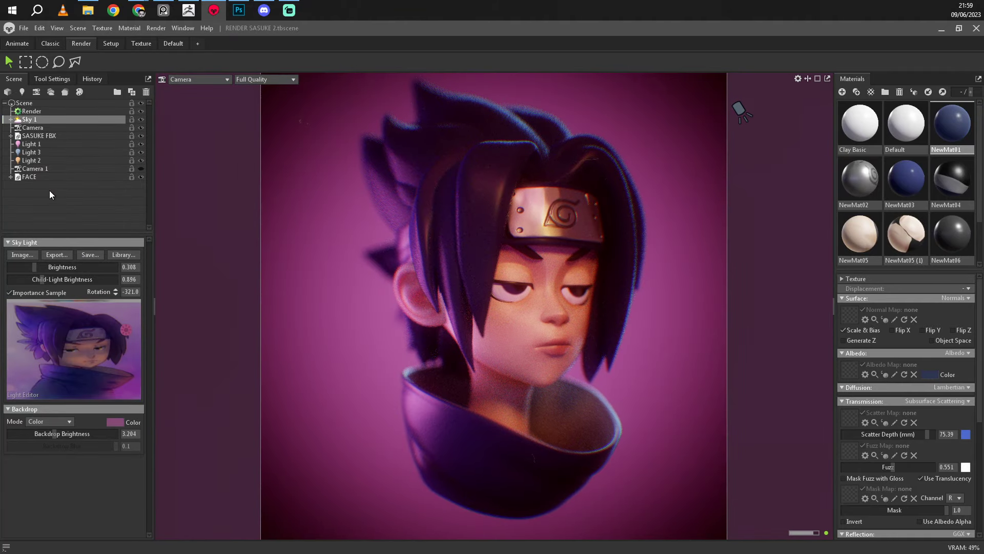
{"action": "left_click", "coordinate": [156, 27]}
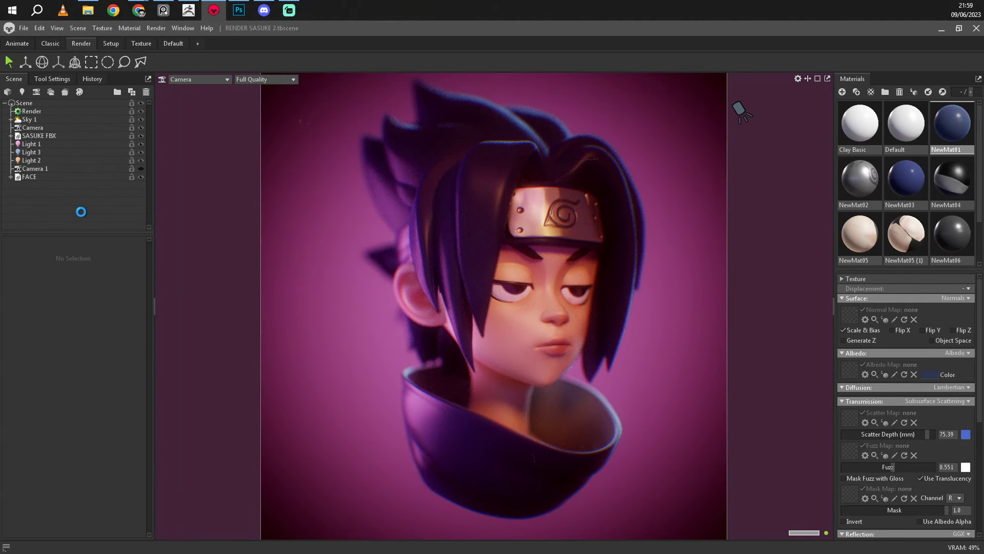
Step: Change the hair albedo to a muted dark navy blue
{"action": "left_click", "coordinate": [930, 374]}
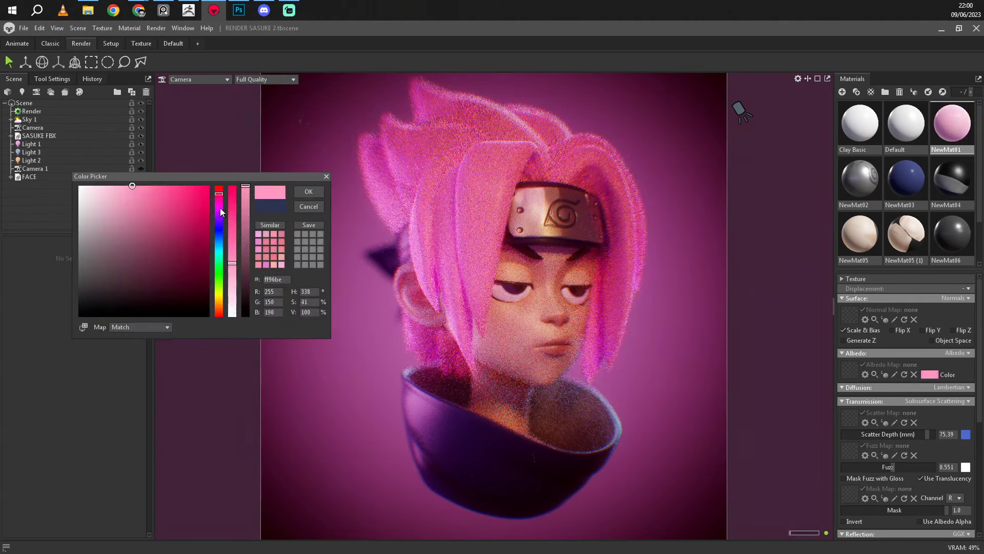
{"action": "mouse_move", "coordinate": [220, 208]}
{"action": "left_mouse_down"}
{"action": "mouse_move", "coordinate": [219, 300]}
{"action": "mouse_move", "coordinate": [232, 316]}
{"action": "mouse_move", "coordinate": [219, 235]}
{"action": "mouse_move", "coordinate": [245, 273]}
{"action": "mouse_move", "coordinate": [246, 296]}
{"action": "left_mouse_up"}
{"action": "left_click_drag", "start_coordinate": [233, 247], "coordinate": [229, 184]}
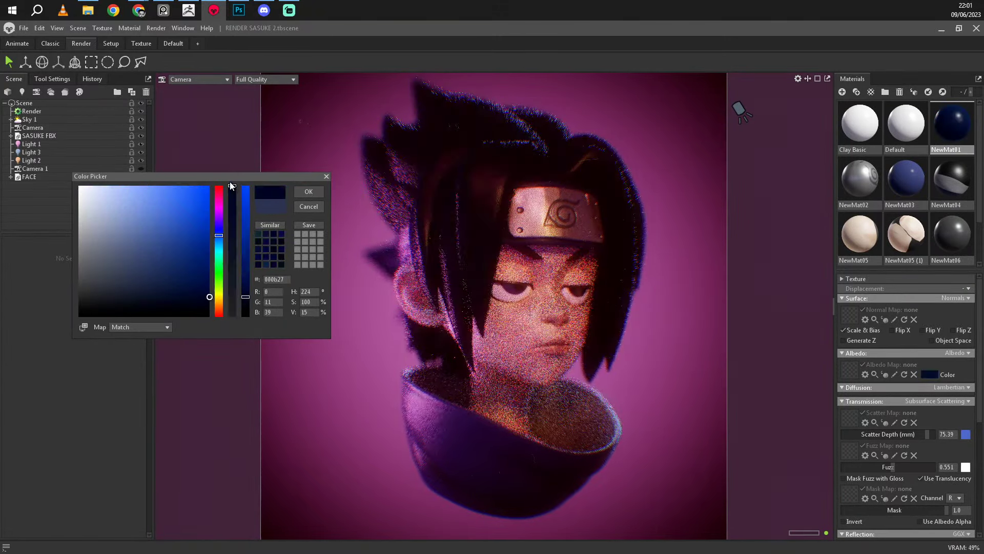
{"action": "scroll", "coordinate": [872, 461], "scroll_direction": "down", "scroll_amount": 5}
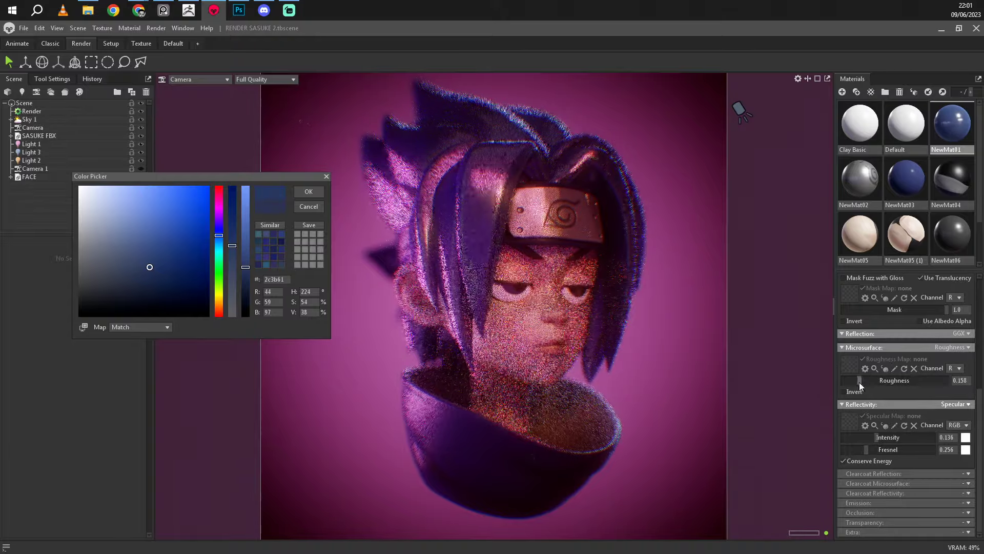
{"action": "left_click_drag", "start_coordinate": [235, 239], "coordinate": [242, 275]}
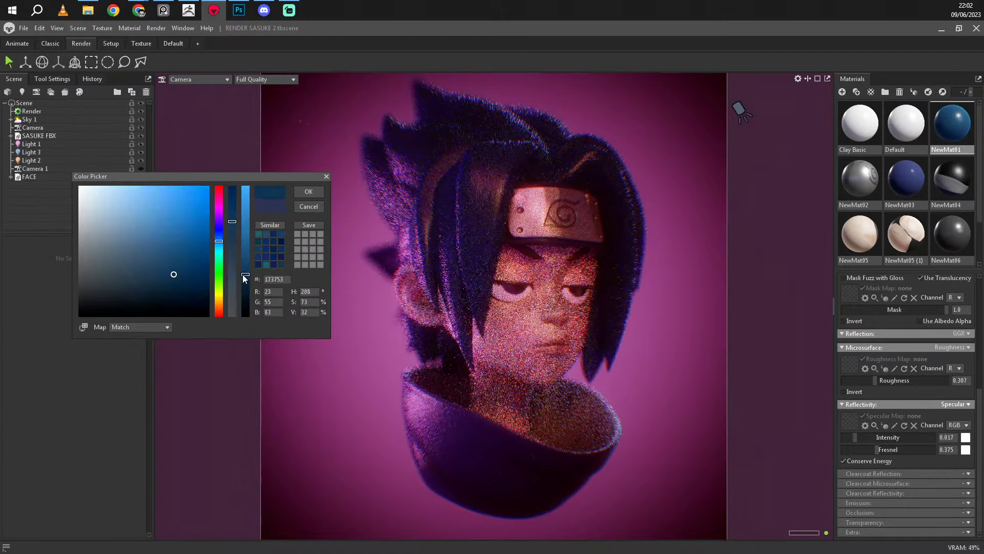
{"action": "left_click", "coordinate": [308, 191]}
Step: Set the hair scatter depth to 500 and bring up the Render settings
{"action": "scroll", "coordinate": [896, 442], "scroll_direction": "up", "scroll_amount": 2}
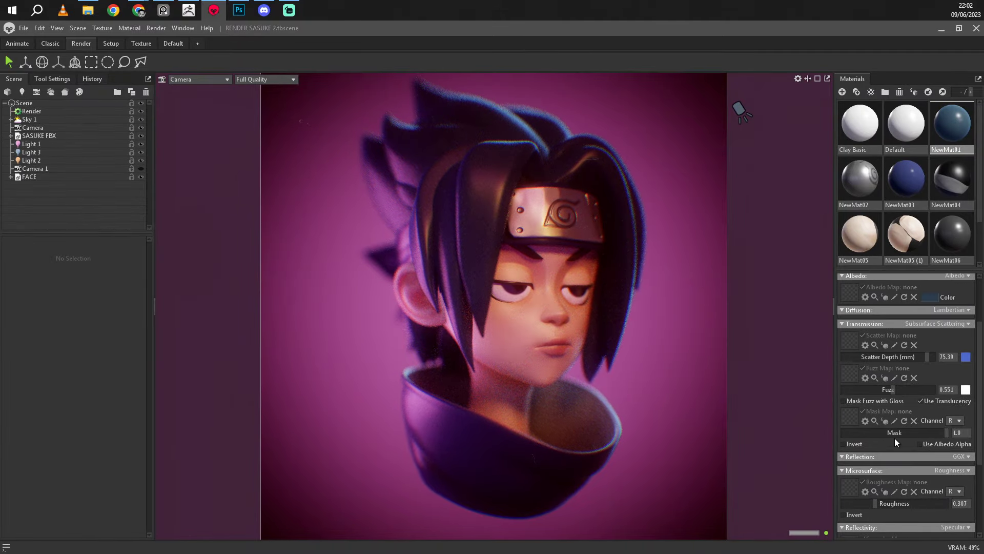
{"action": "left_click", "coordinate": [966, 357]}
{"action": "left_click", "coordinate": [308, 191]}
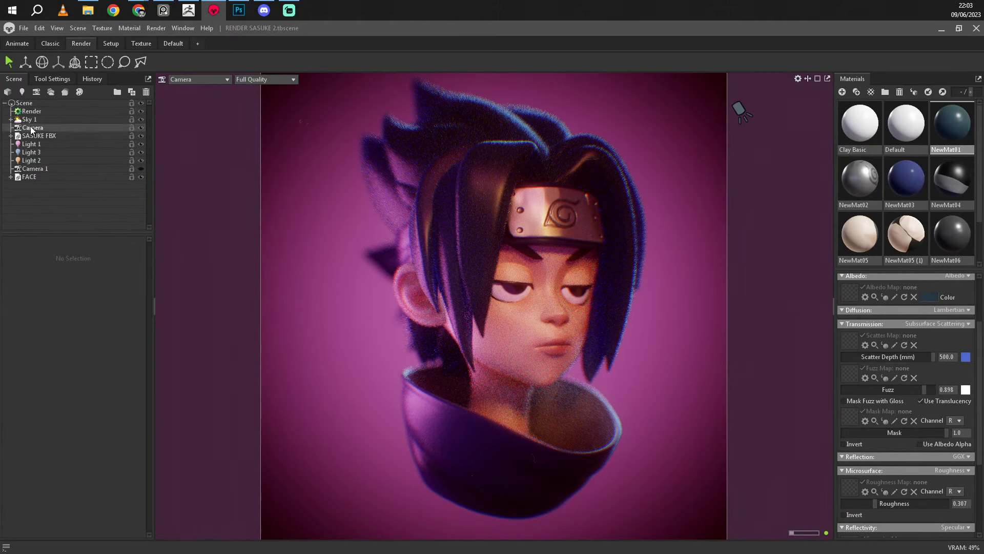
{"action": "left_click", "coordinate": [32, 110]}
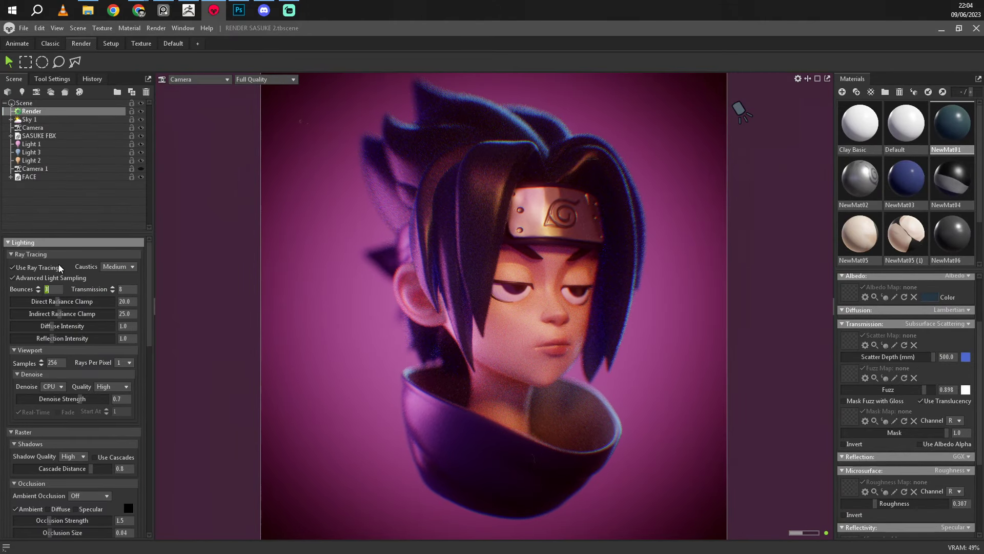